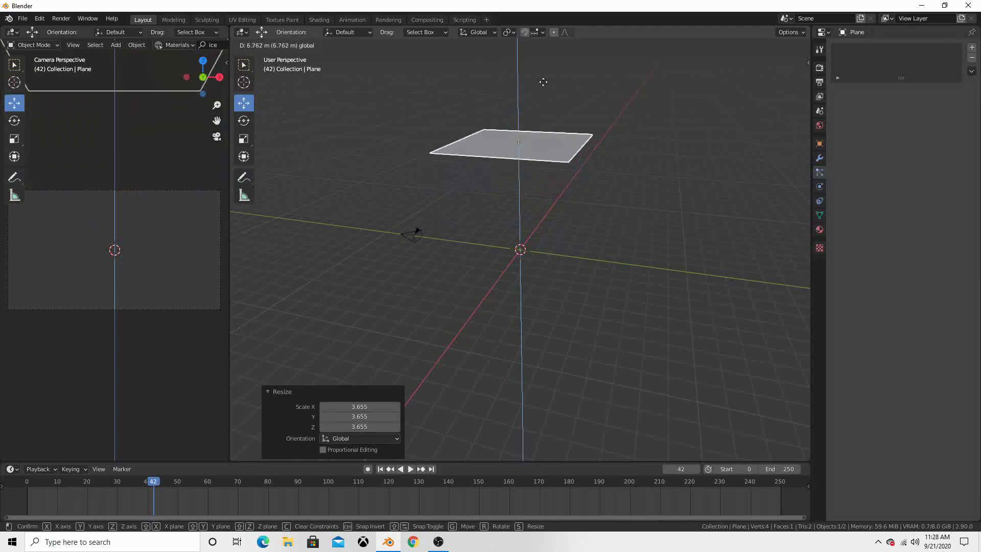
Step: Raise the plane about 7.93 m along the Z axis
click(551, 98)
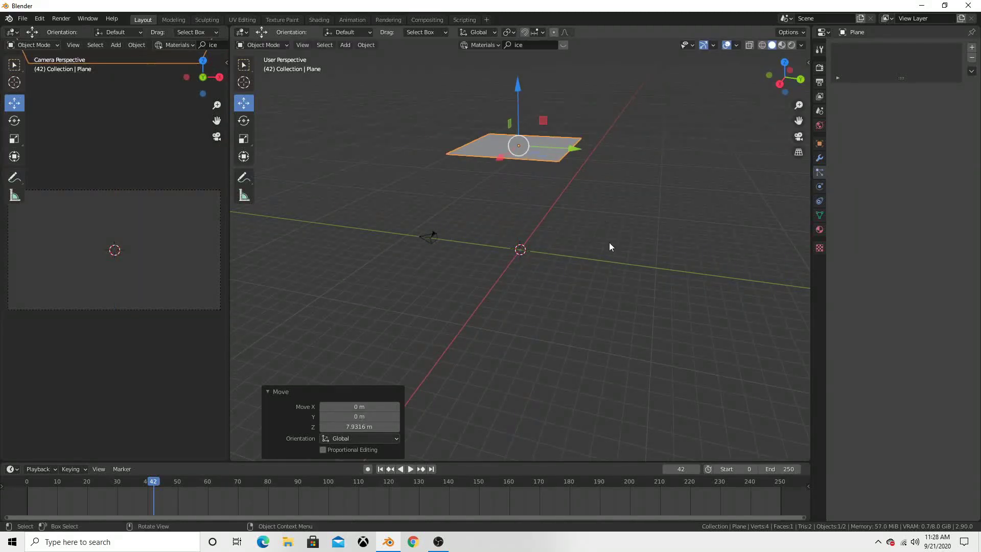
key(s)
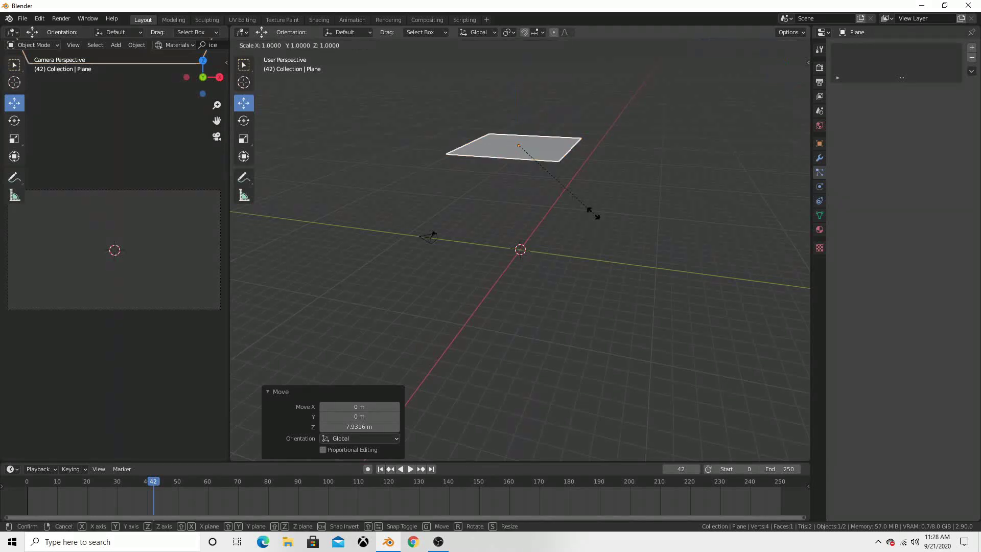
key(y)
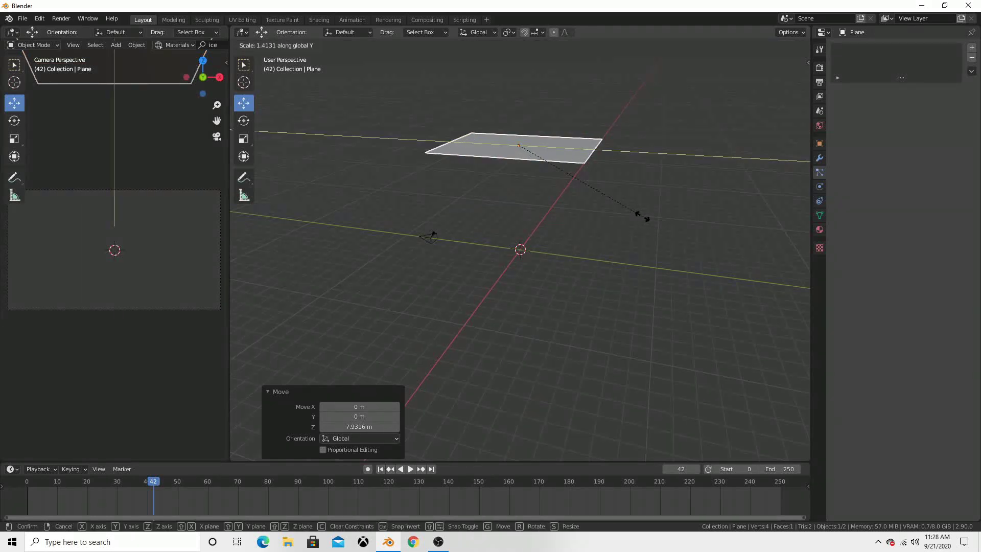
key(Escape)
Step: Scale the plane by about 1.868 along X and about 0.782 along Y
key(s)
key(x)
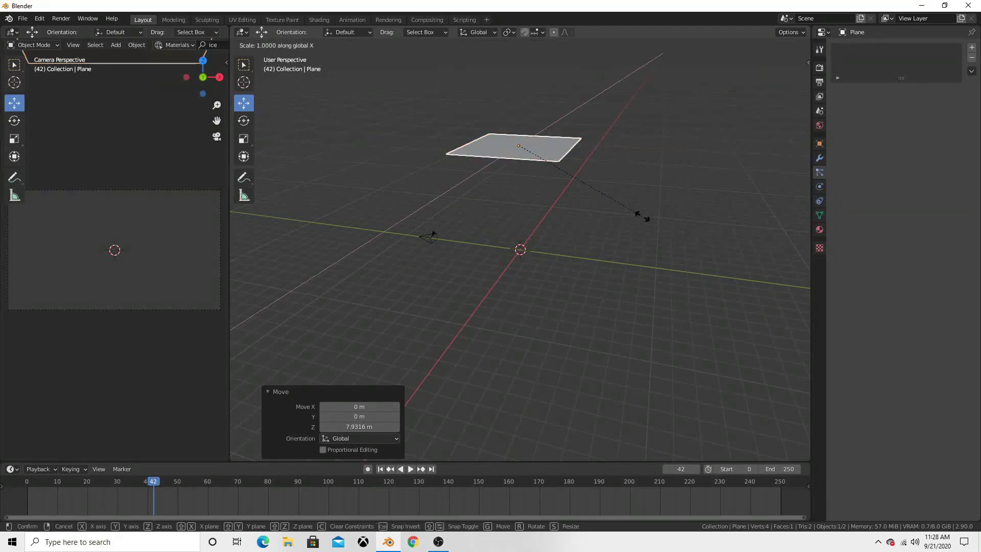
click(773, 226)
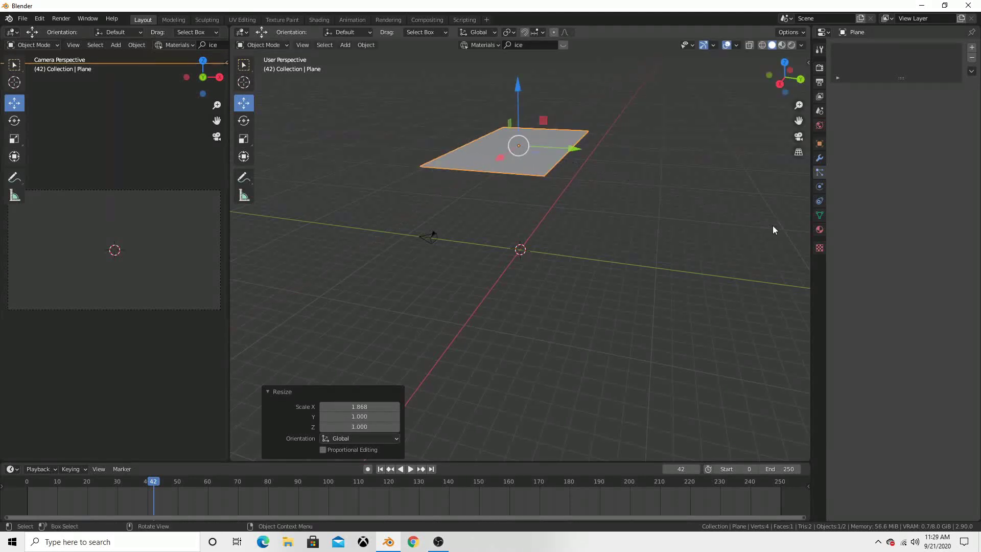
key(s)
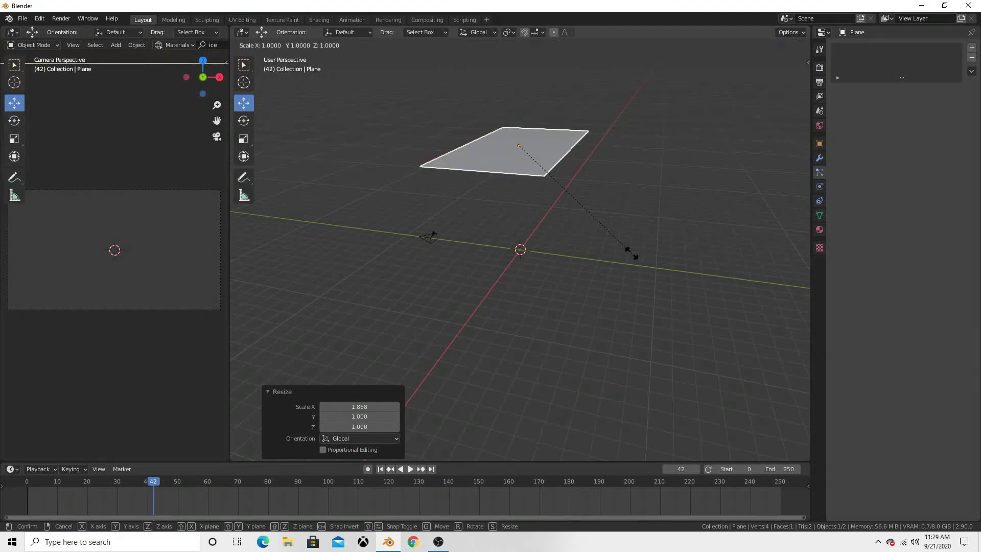
key(y)
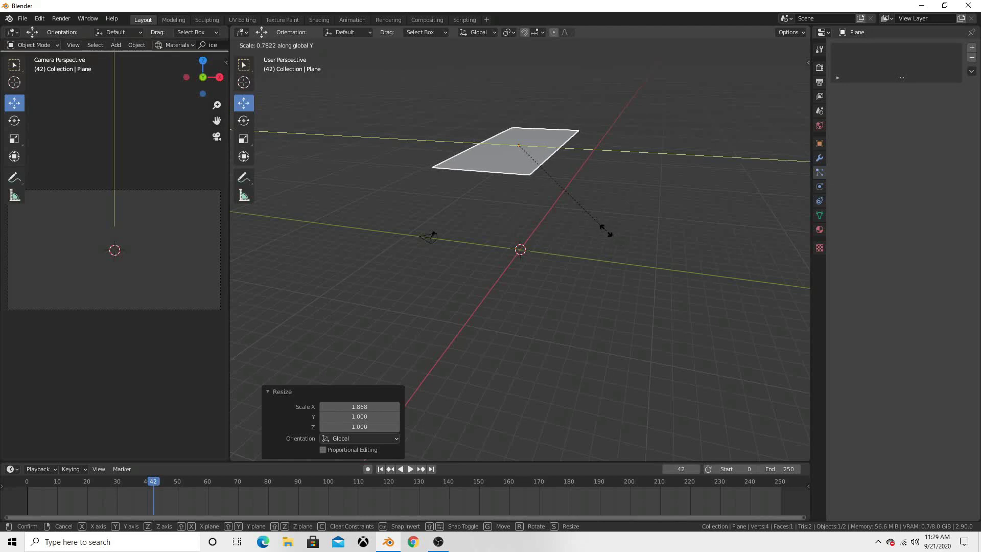
click(606, 230)
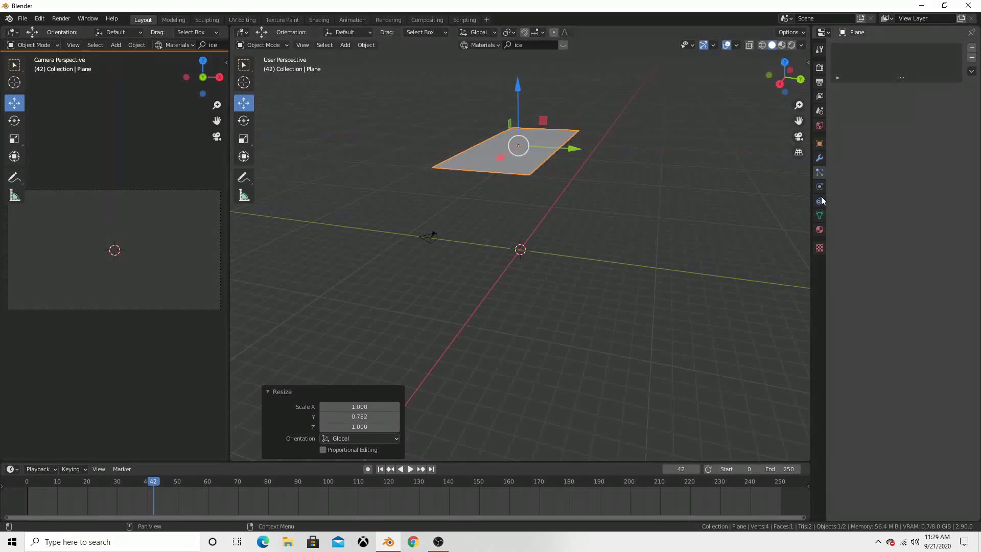
Step: Add an emitter particle system to the plane and enable rotation with Randomize 1, Phase about 0.832 and Randomize Phase about 0.671
click(971, 47)
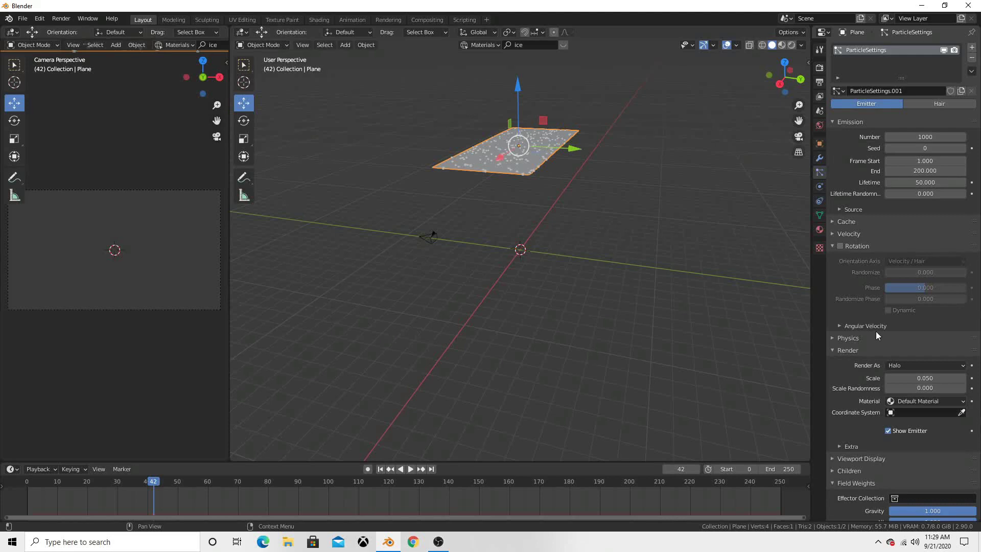
click(840, 246)
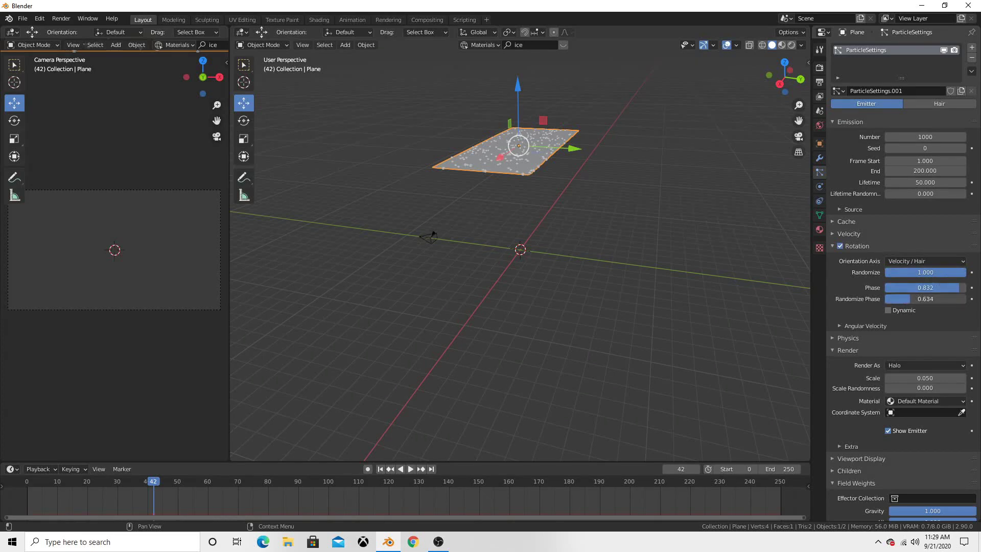
Step: Lower the particles' gravity field weight to about 0.145 and preview the animation
scroll(868, 342, down, 10)
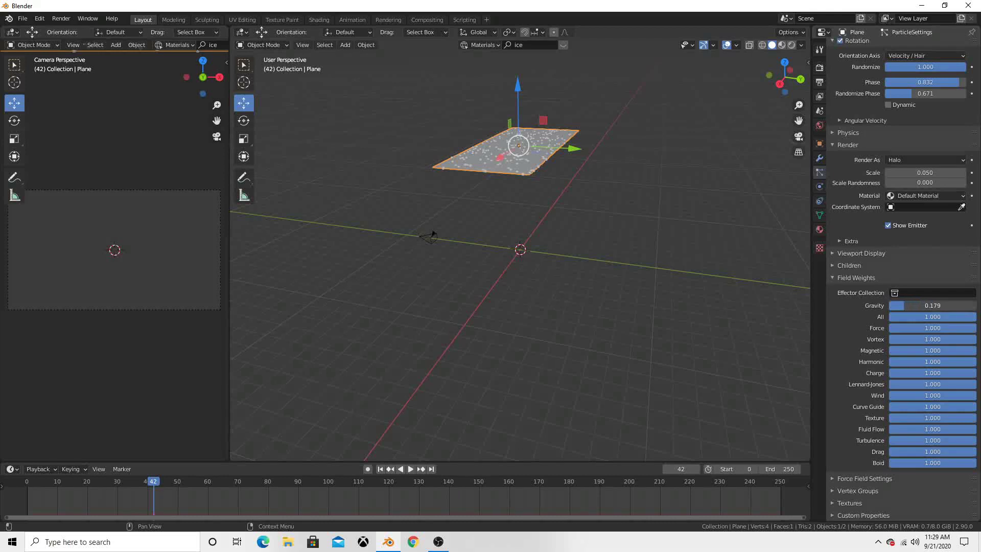
key(space)
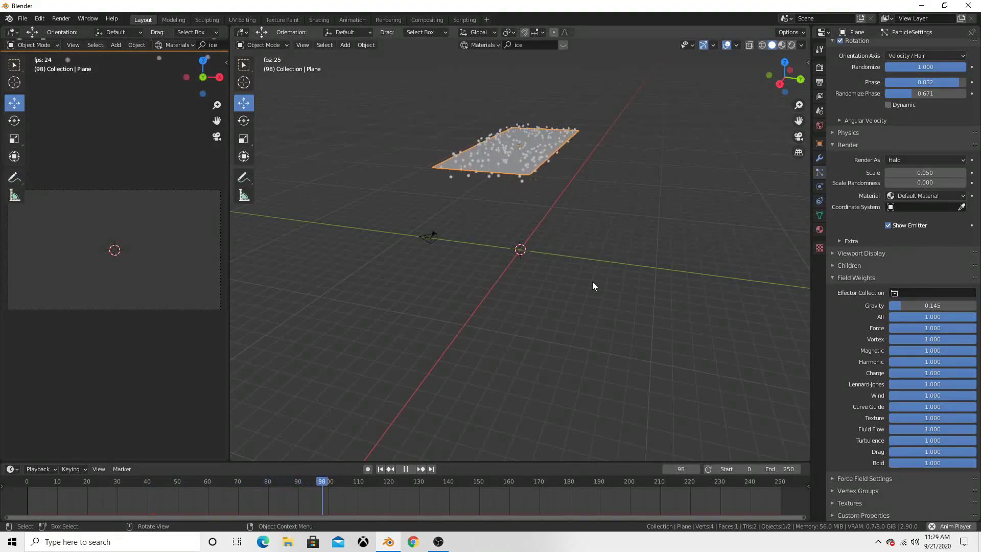
key(space)
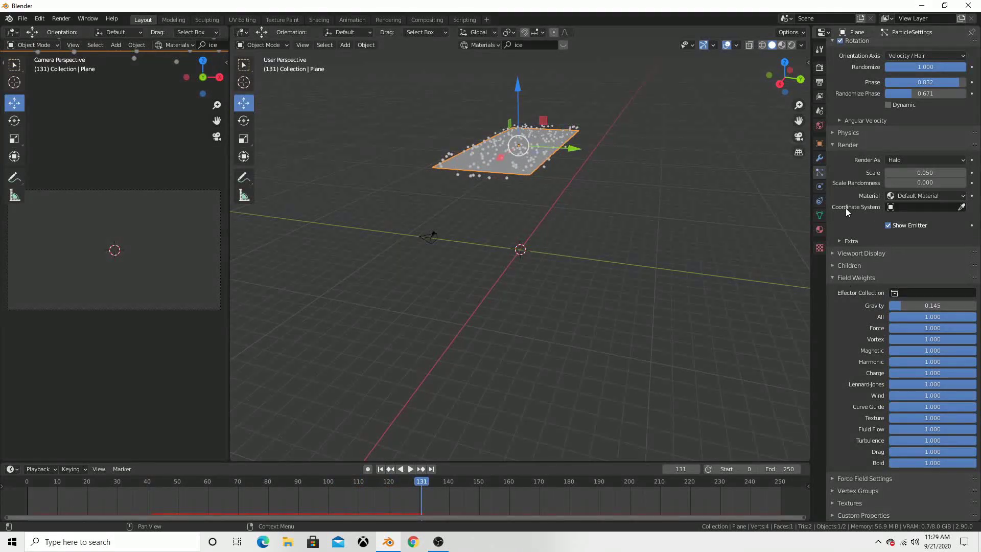
Step: Set the particle lifetime to 500 and the emission's start frame to 0
click(819, 125)
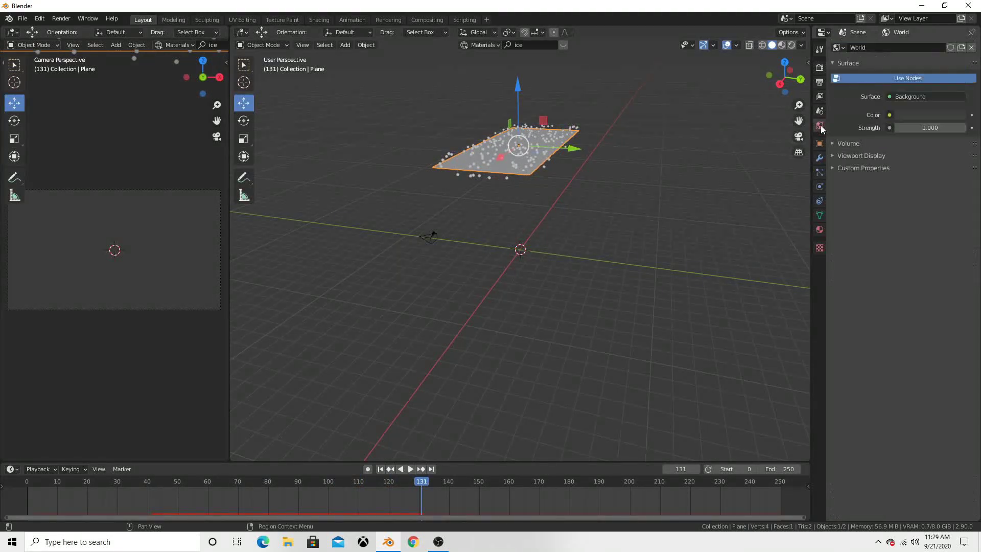
click(819, 172)
scroll(902, 215, up, 8)
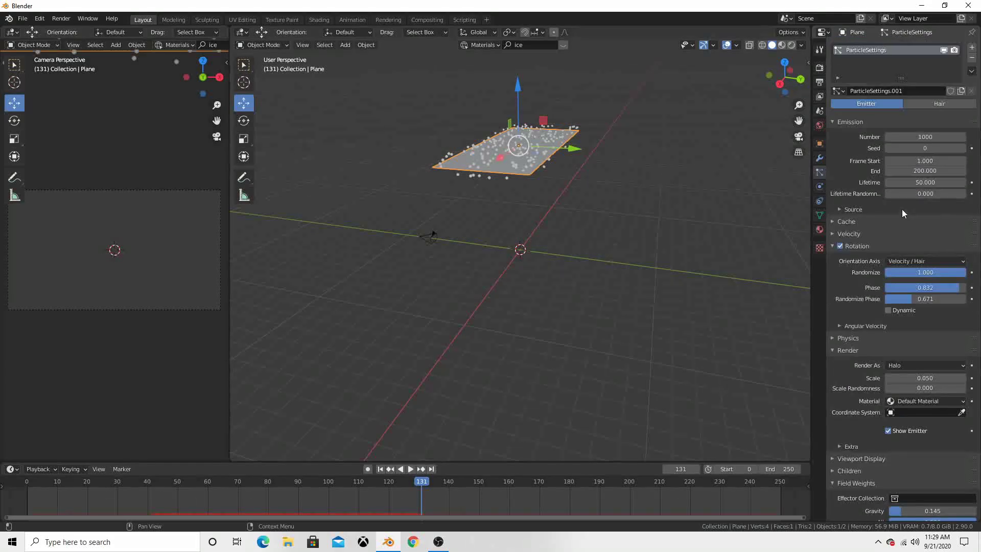
double_click(933, 183)
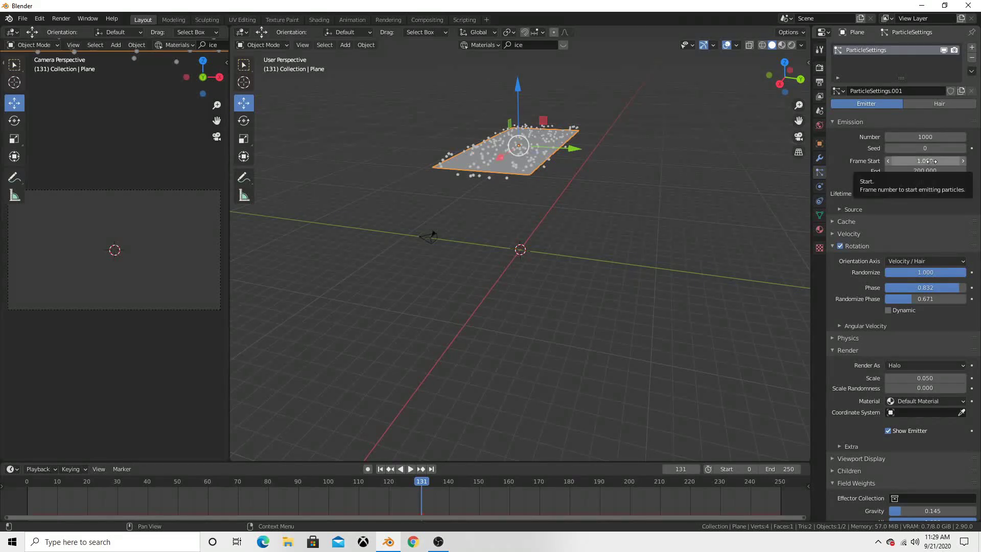
double_click(932, 161)
text(0)
key(Return)
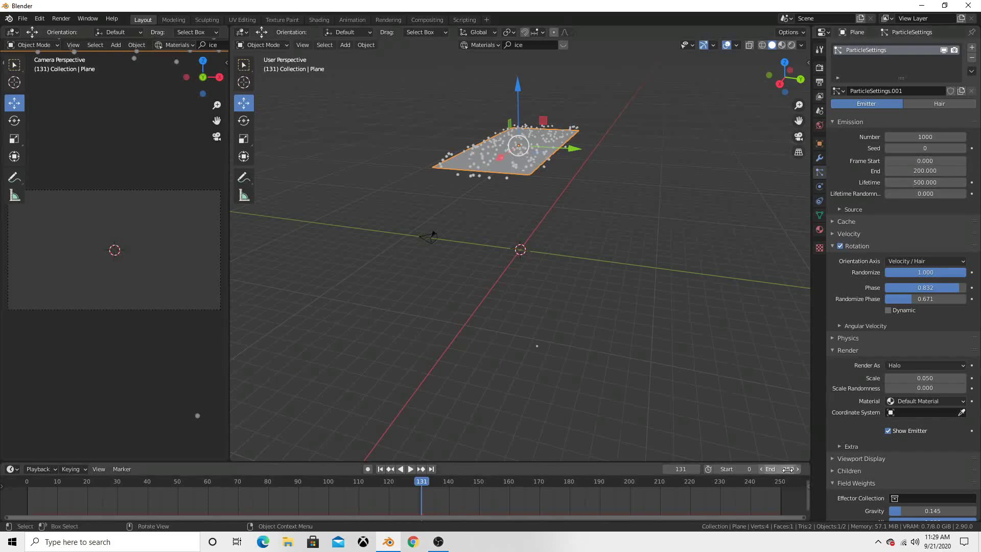
key(Return)
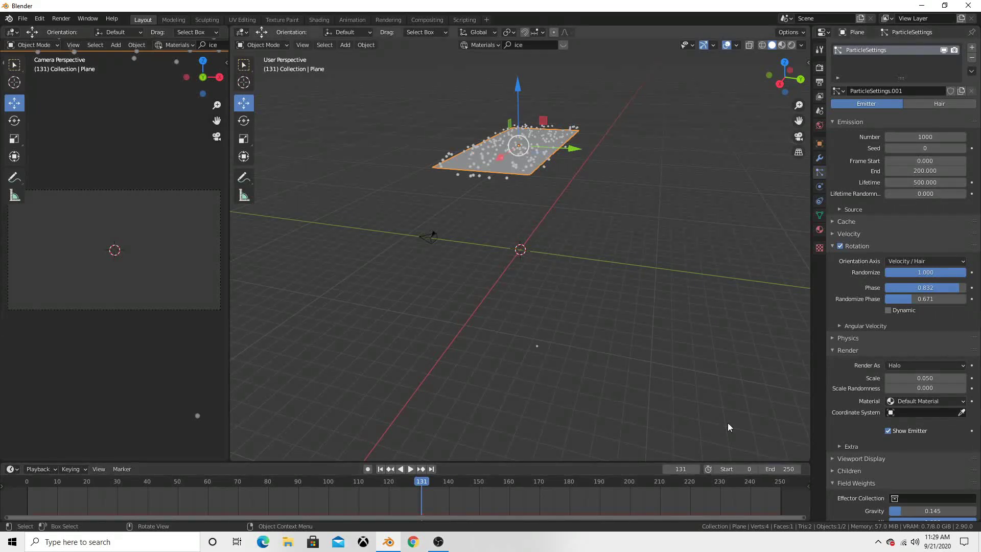
Step: Preview the particle fall and lower the gravity field weight to about 0.098
click(411, 469)
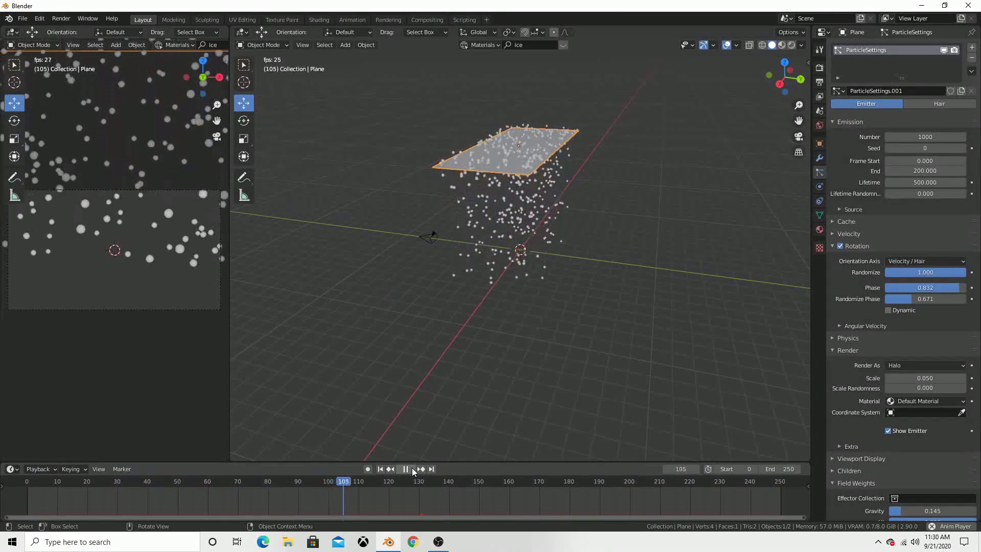
click(411, 469)
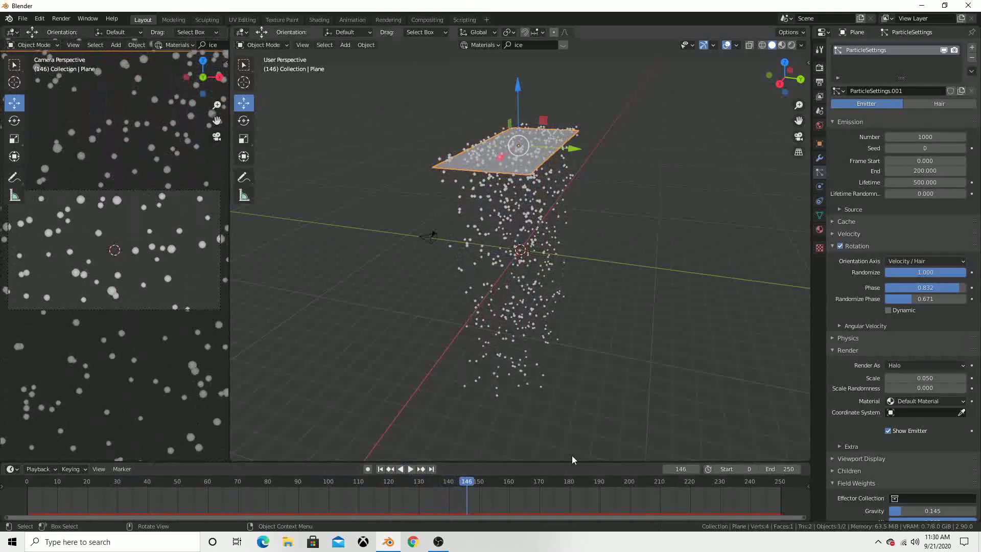
scroll(929, 433, down, 1)
scroll(928, 432, down, 3)
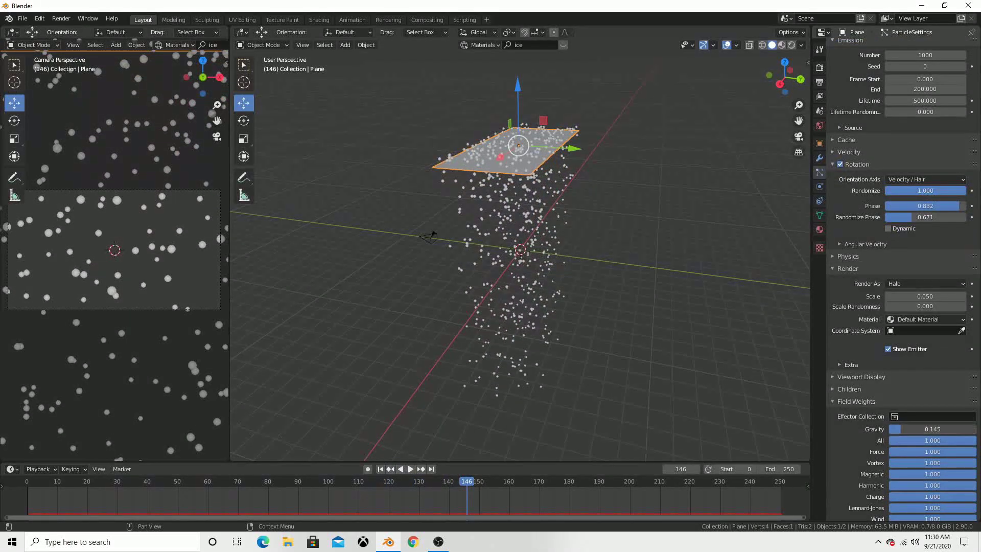
drag(902, 429, 901, 429)
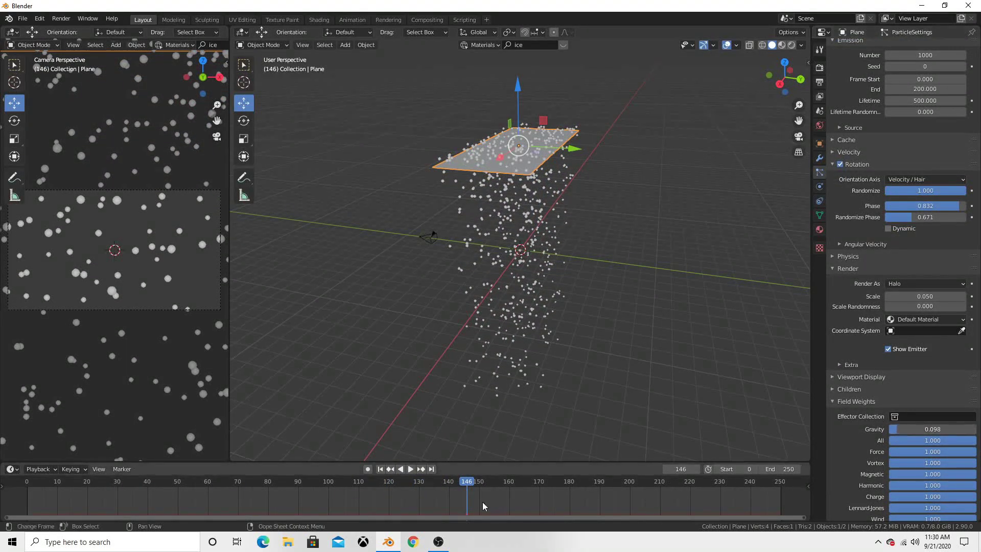
Step: Replay the animation from its first frame to check how the particles fall with the lower gravity
click(401, 472)
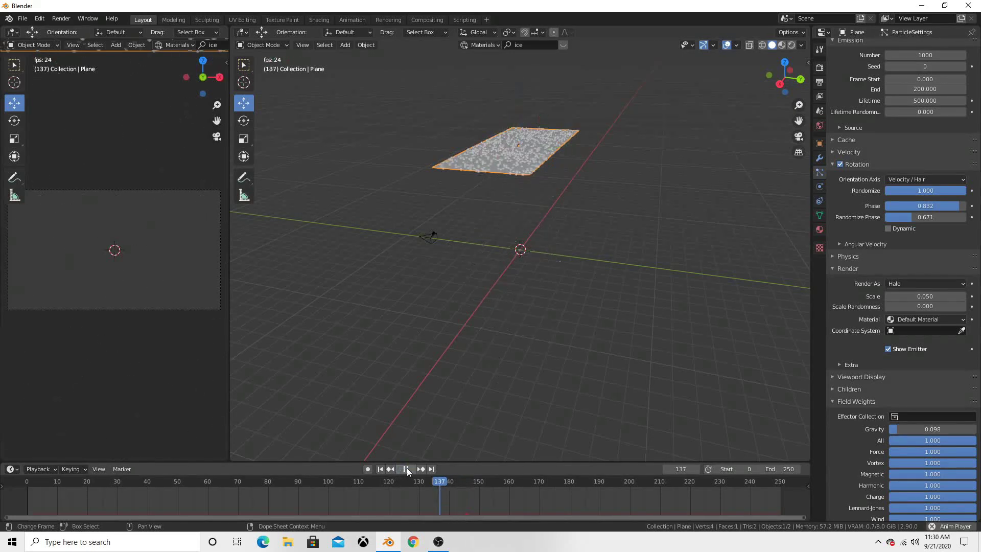
click(407, 469)
click(380, 470)
click(412, 469)
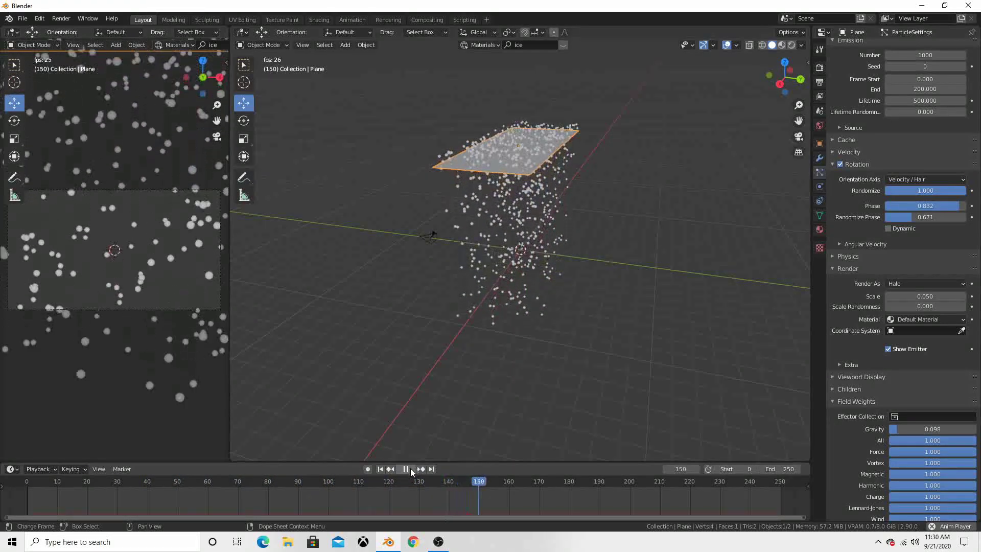
key(Escape)
Step: Add a Turbulence force field and raise it to about 7.91 m on Z, level with the emitter plane
key(shift+a)
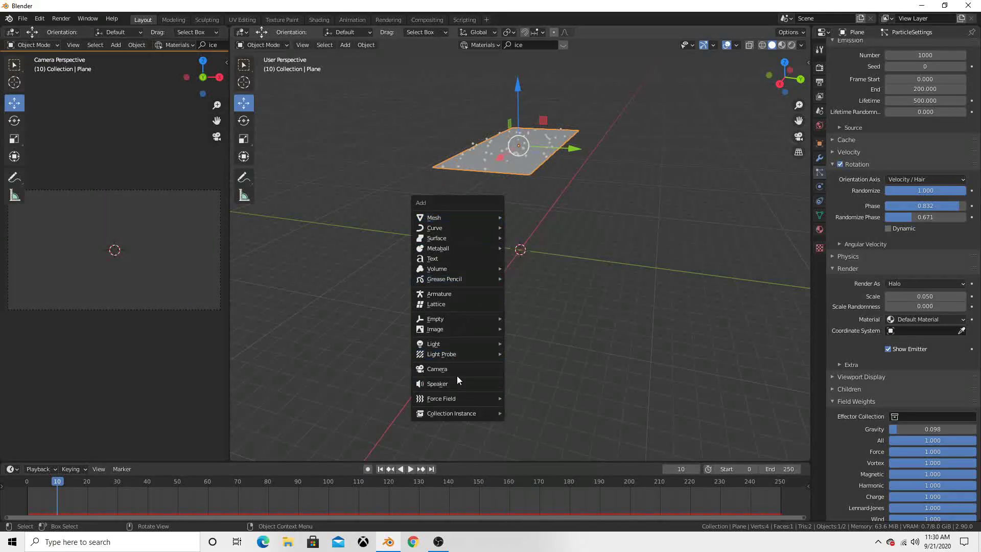
mouse_move(441, 397)
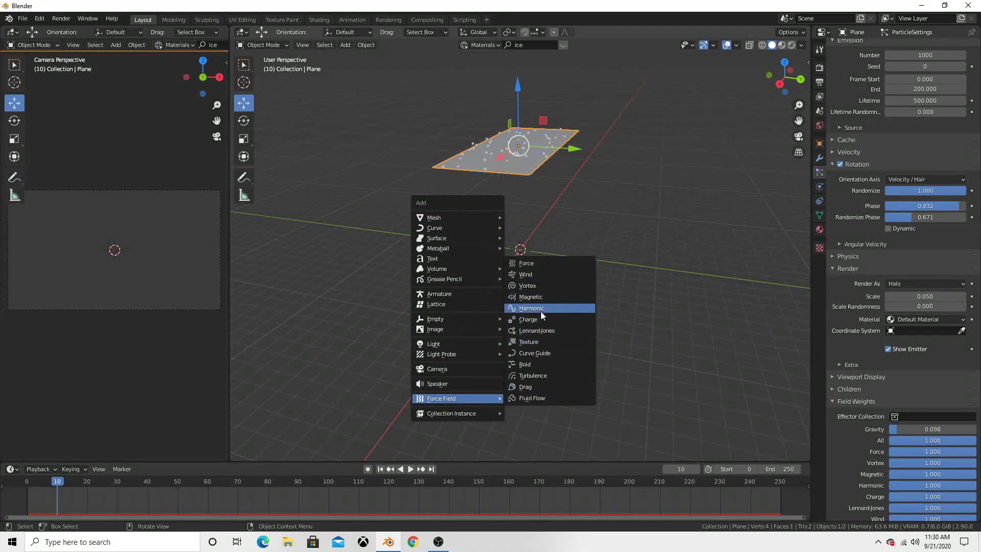
click(550, 376)
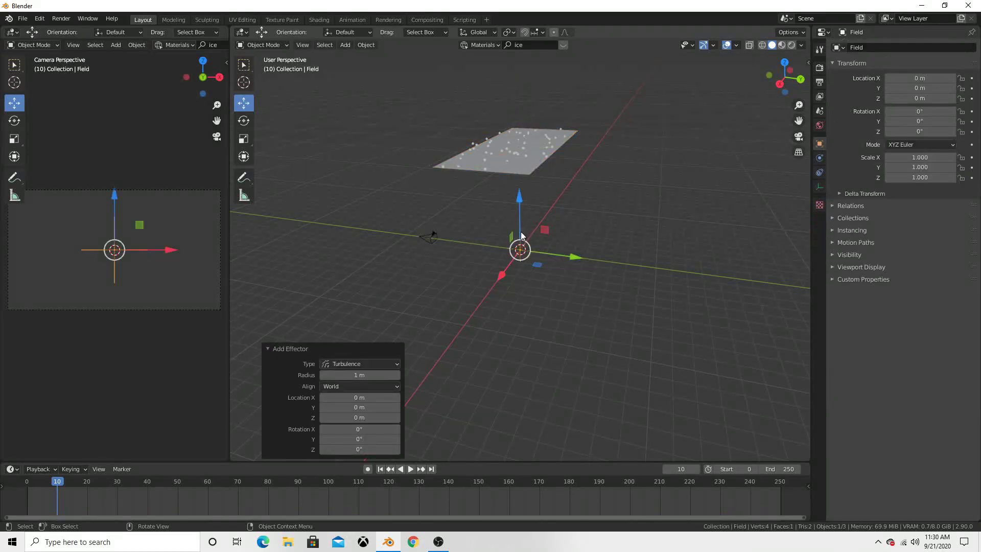
drag(521, 235, 519, 116)
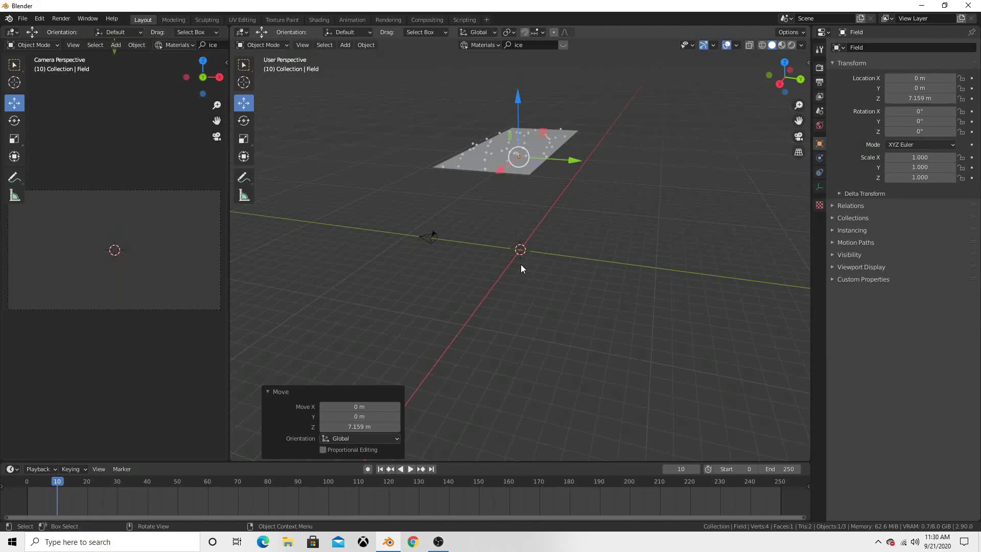
key(KP_1)
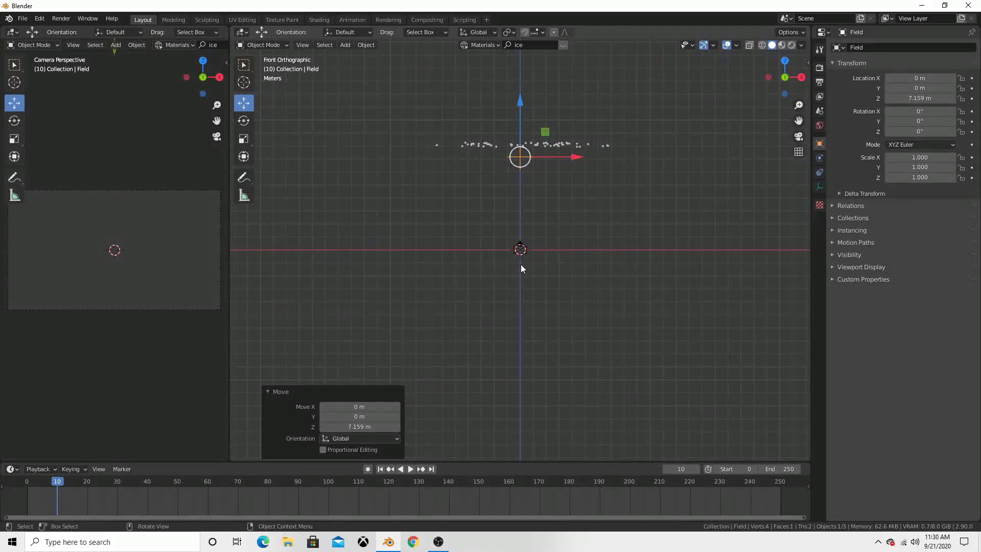
key(KP_3)
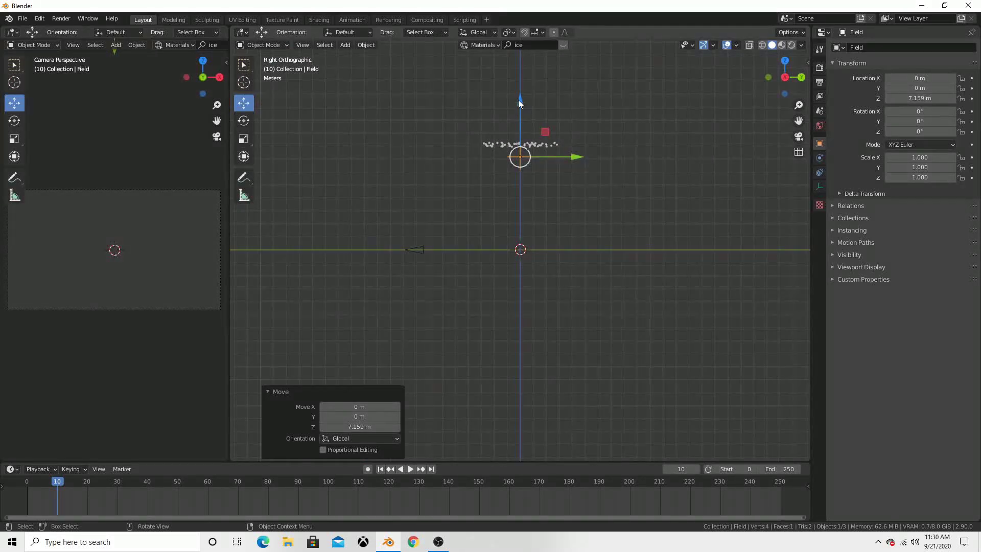
drag(517, 99, 520, 90)
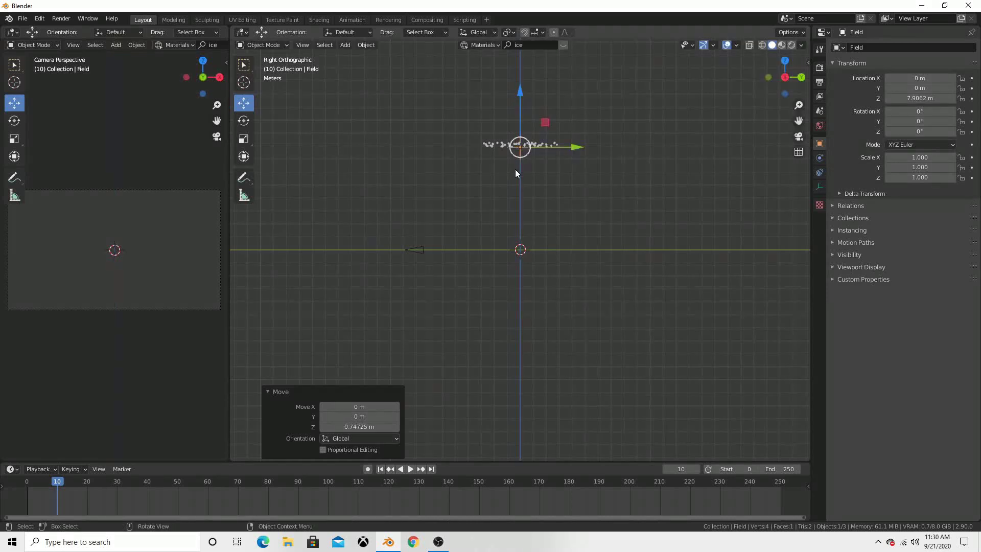
Step: Play the animation in an angled perspective view to check the turbulence's effect on the particles
middle_drag(513, 301, 522, 337)
key(space)
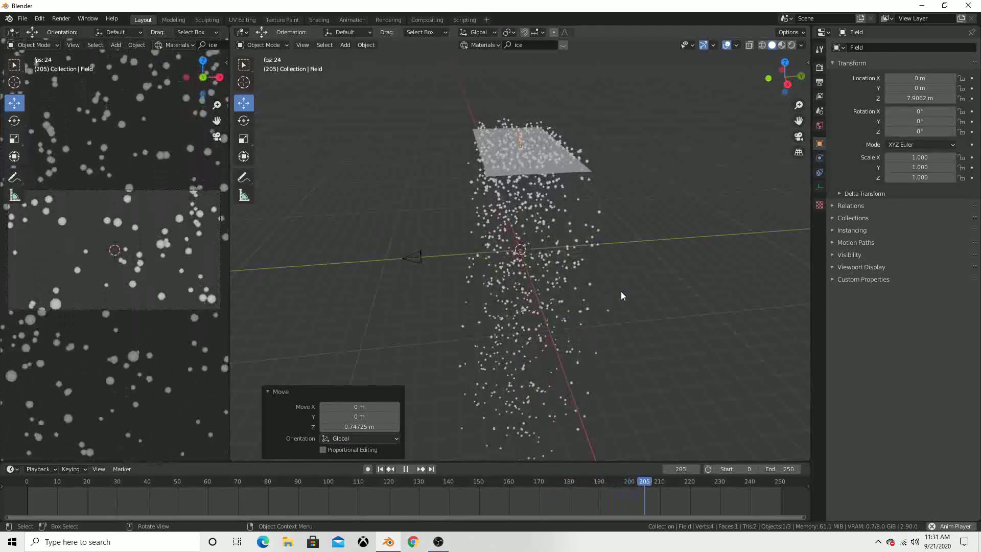
key(space)
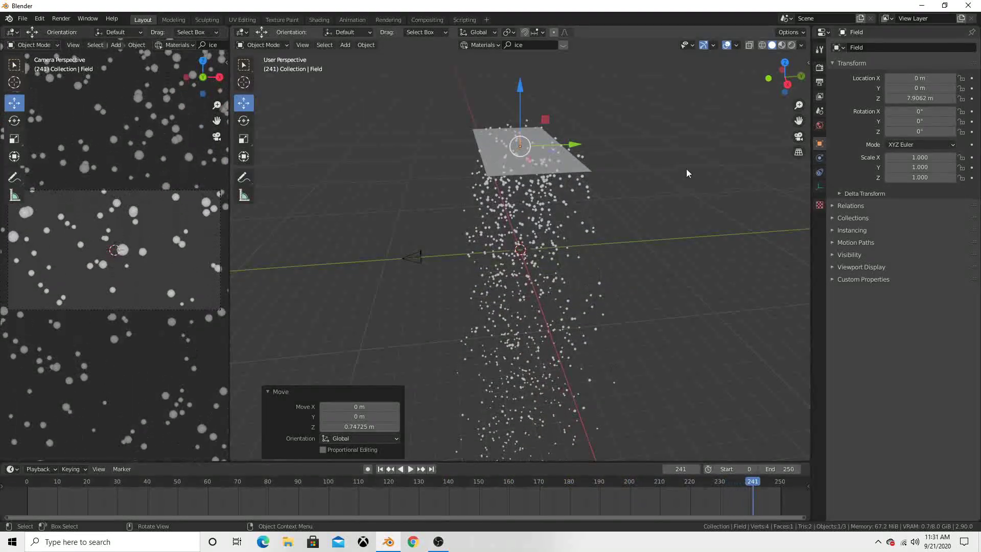
Step: Set the turbulence force field's strength to 3
click(819, 157)
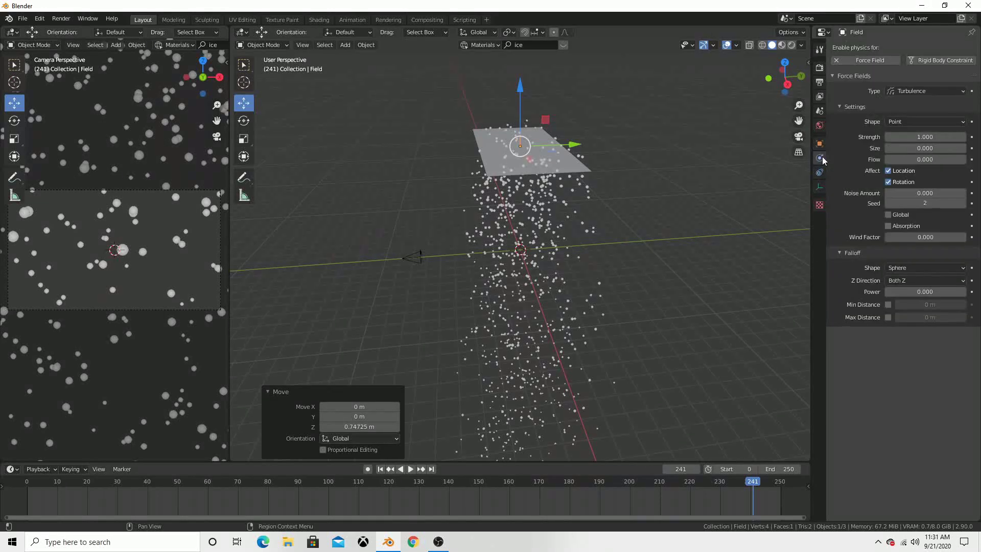
click(931, 136)
key(Return)
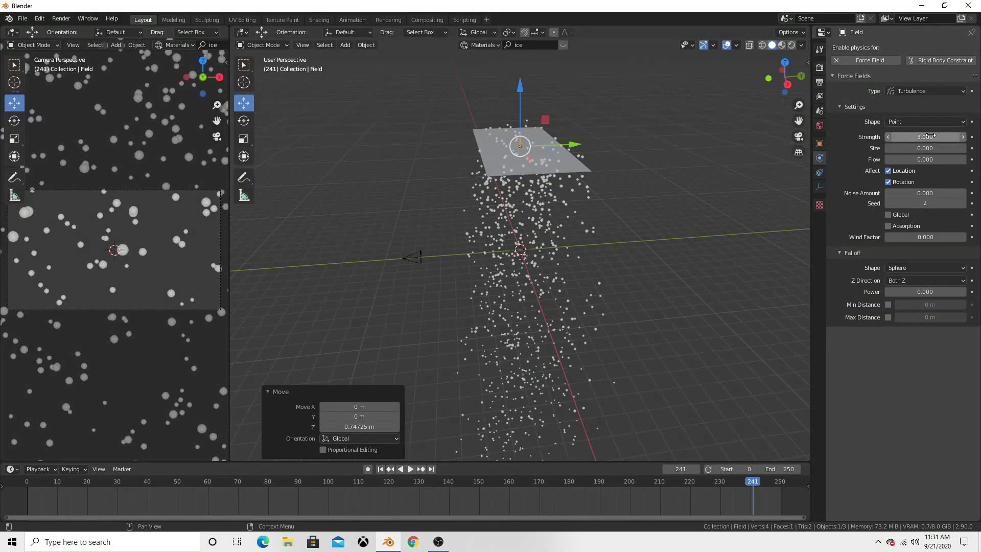
Step: Set the turbulence force field's size to 2
click(929, 148)
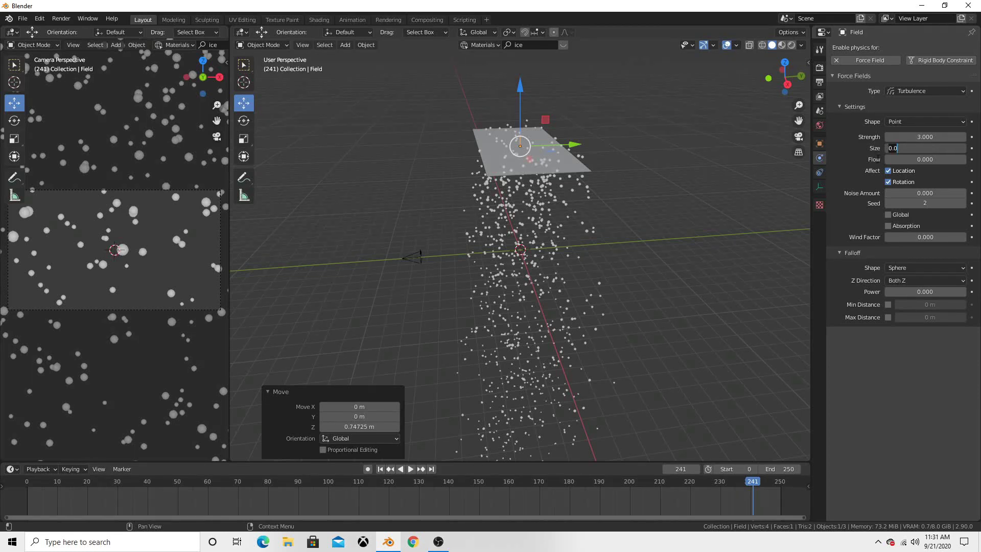
key(Return)
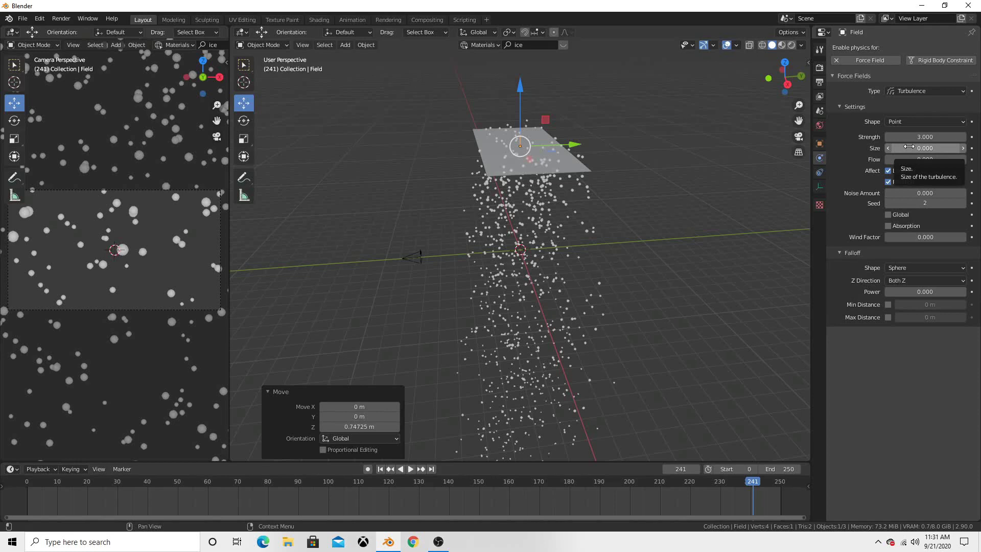
click(908, 147)
key(Return)
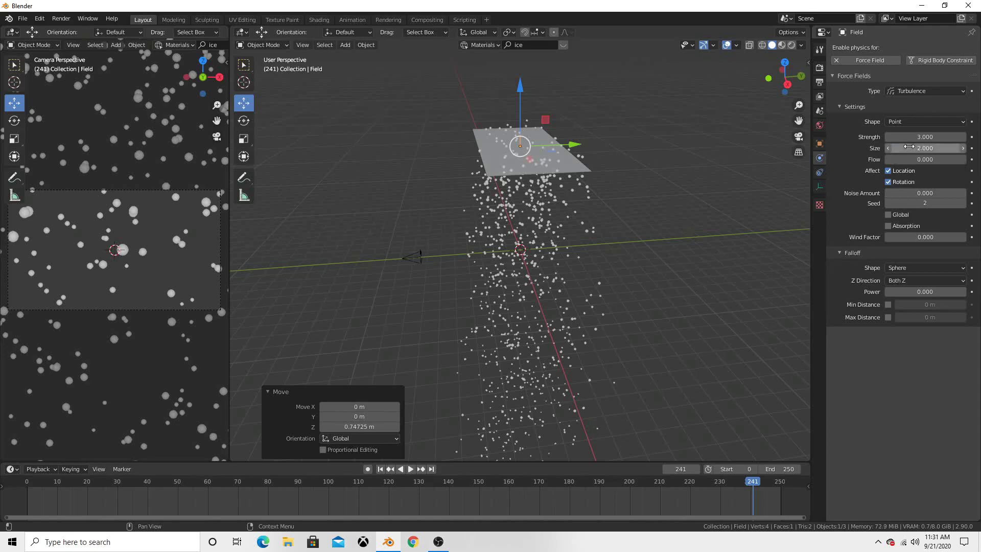
Step: Replay the animation from its first frame to check how the larger turbulence size scatters the particles
click(380, 469)
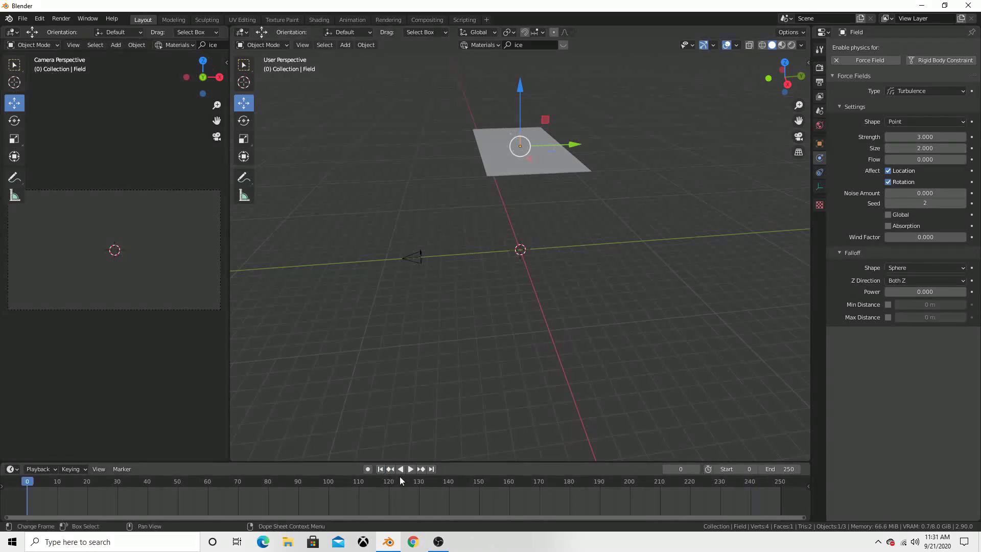
click(411, 469)
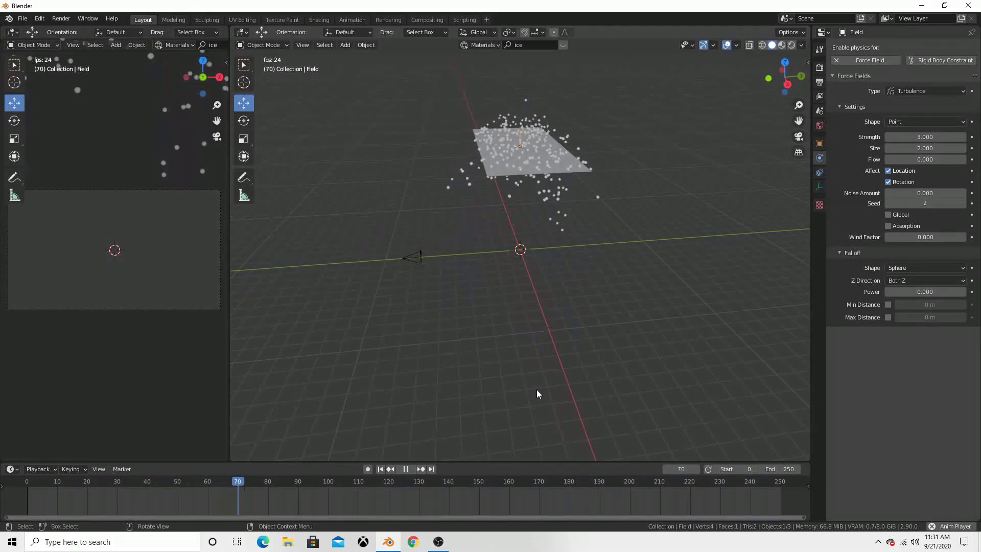
key(Escape)
Step: Duplicate the turbulence force field and move the copy about 3.3 m down on Z, below the emitter plane
key(KP_3)
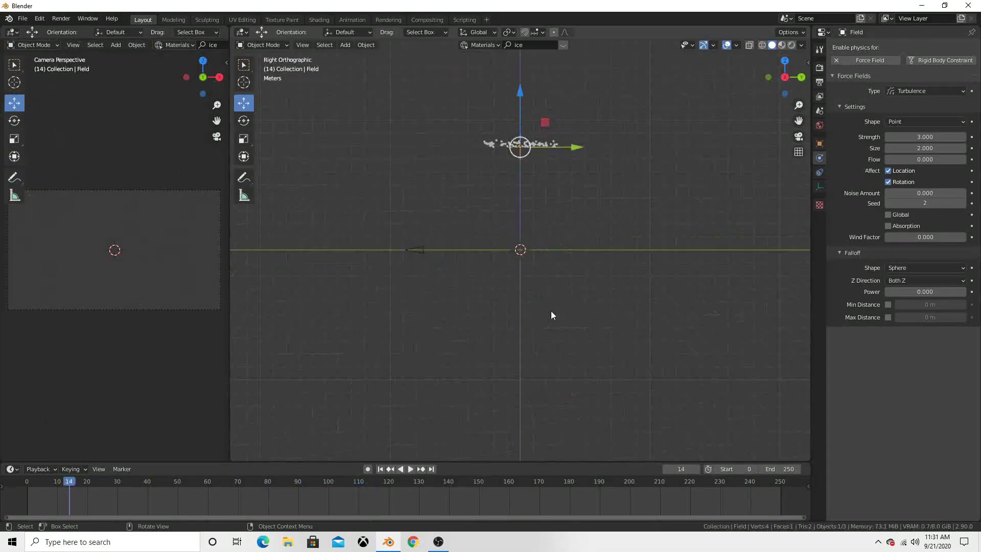
key(shift+d)
right_click(528, 208)
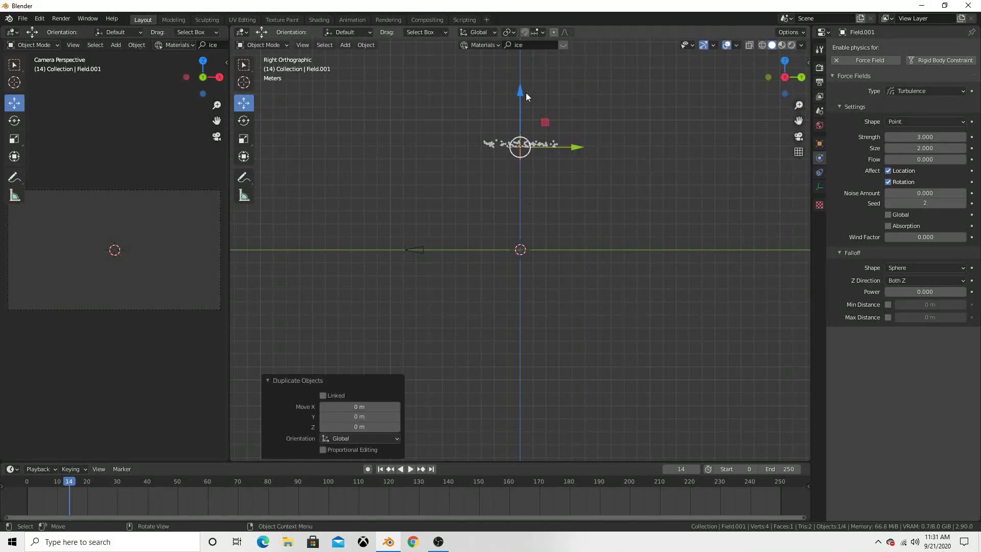
drag(525, 93, 520, 137)
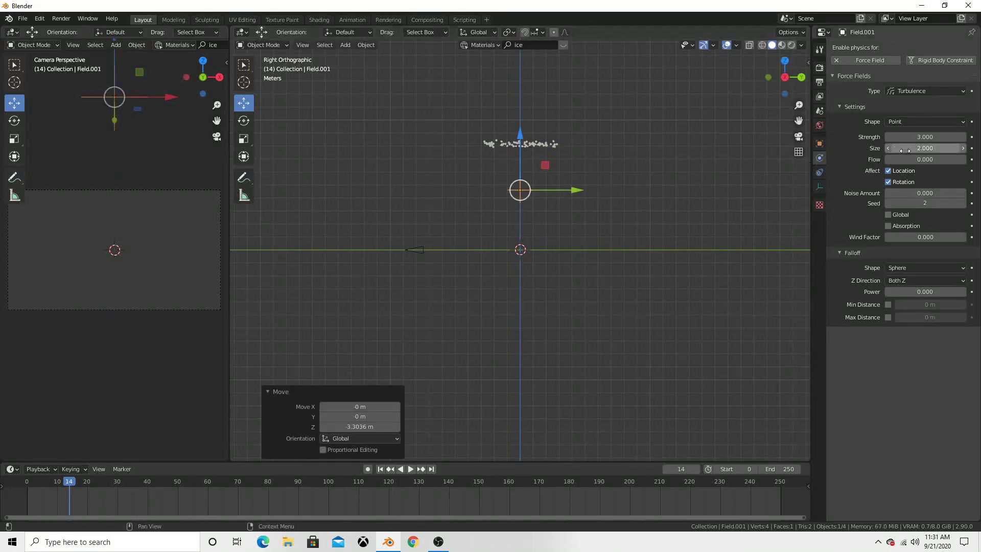
Step: Set the duplicated turbulence field's strength to 2 and its size to 1
click(921, 137)
text(3.0)
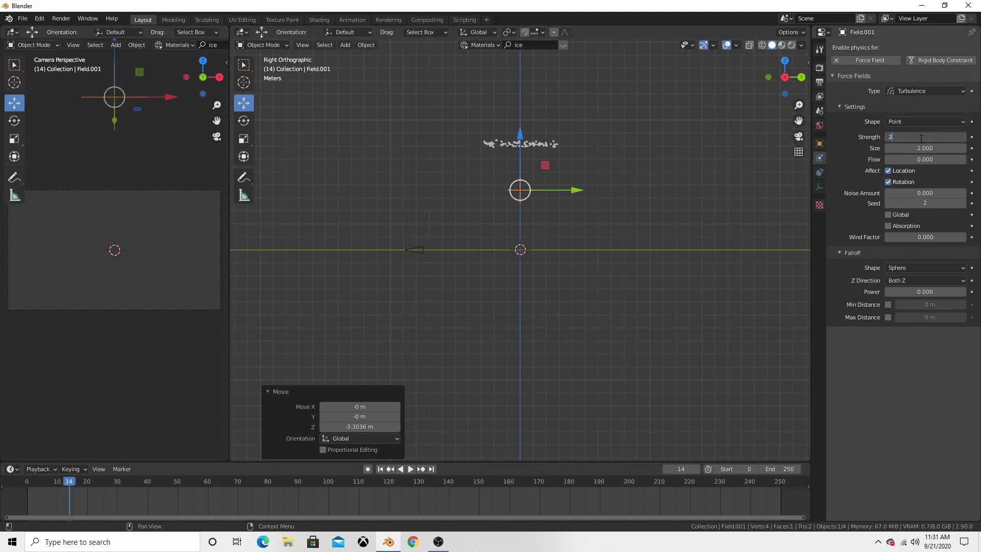
key(Escape)
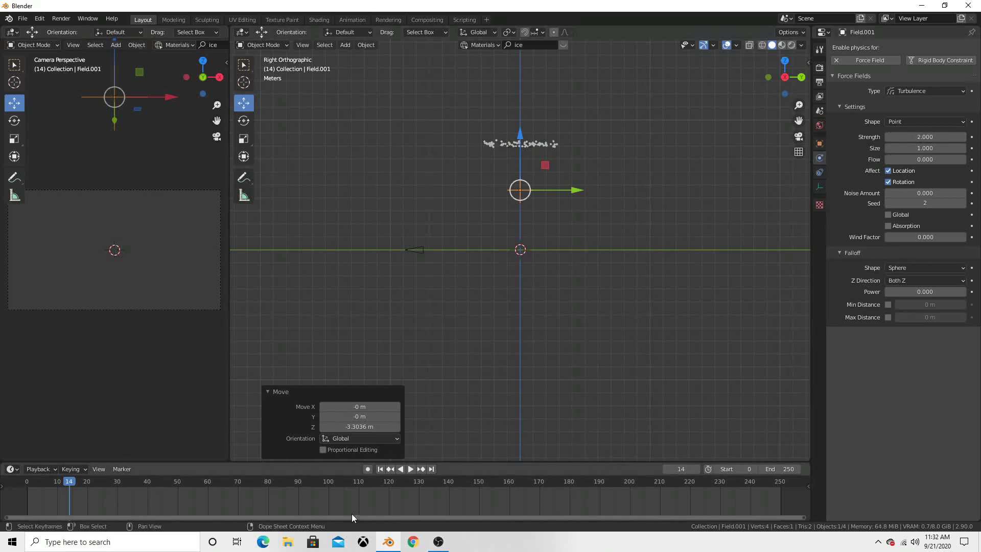
Step: Replay the animation from the first frame to check the particles with both turbulence fields
click(380, 468)
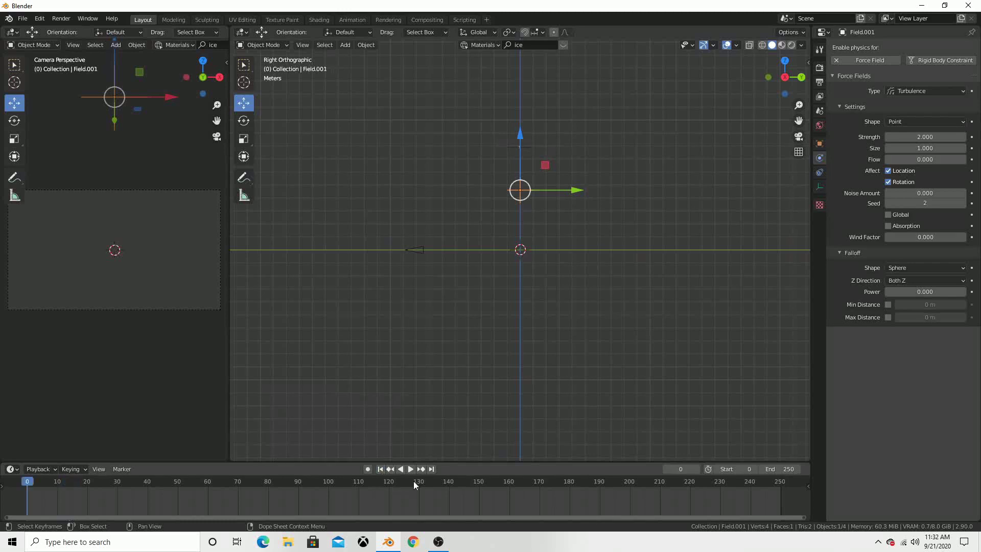
click(409, 469)
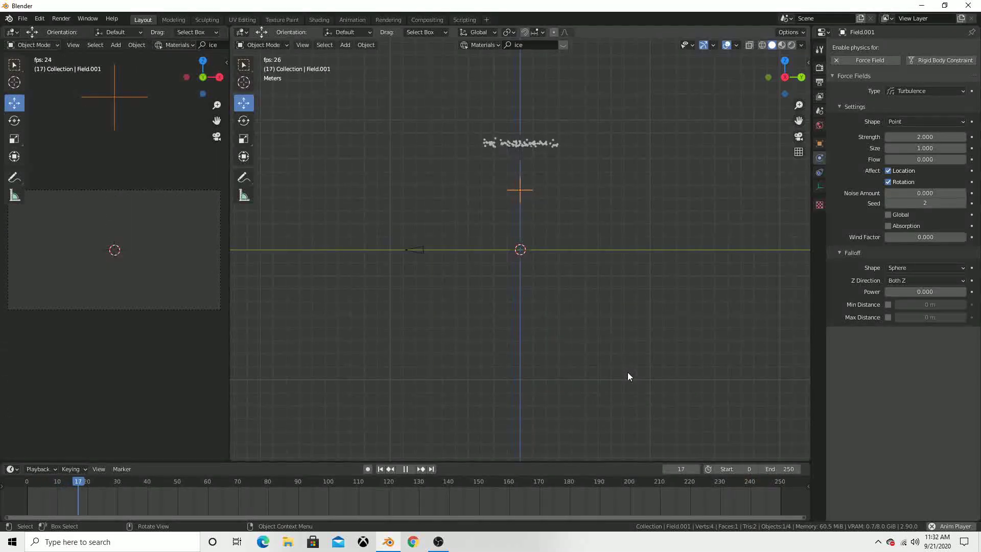
key(space)
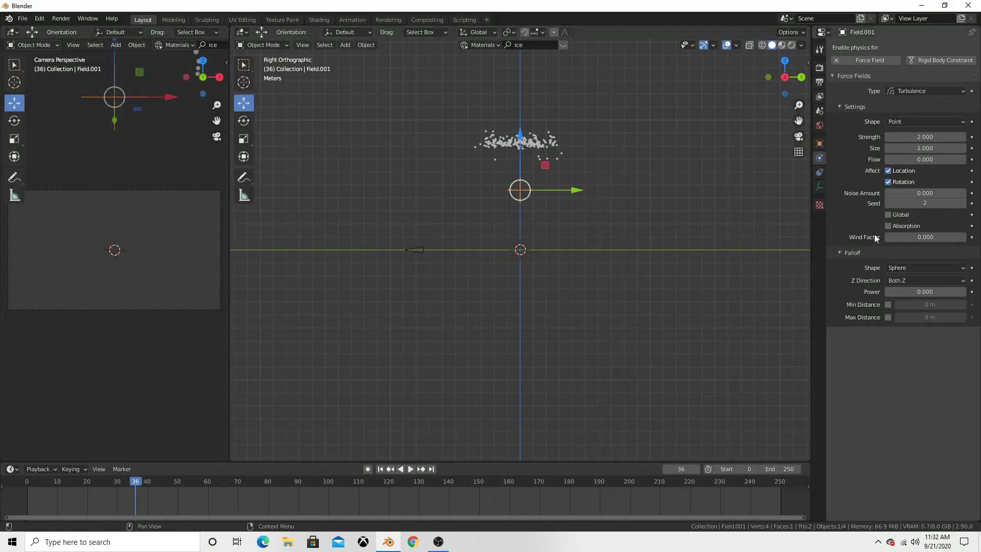
Step: Add a new mesh plane at the world origin and scale it down to about 0.465
key(shift+a)
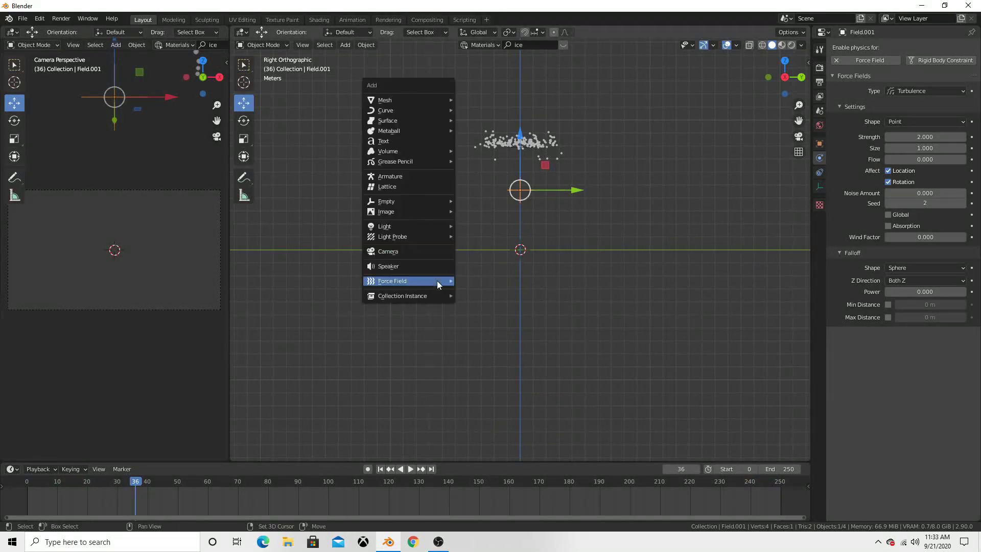
mouse_move(409, 100)
click(499, 99)
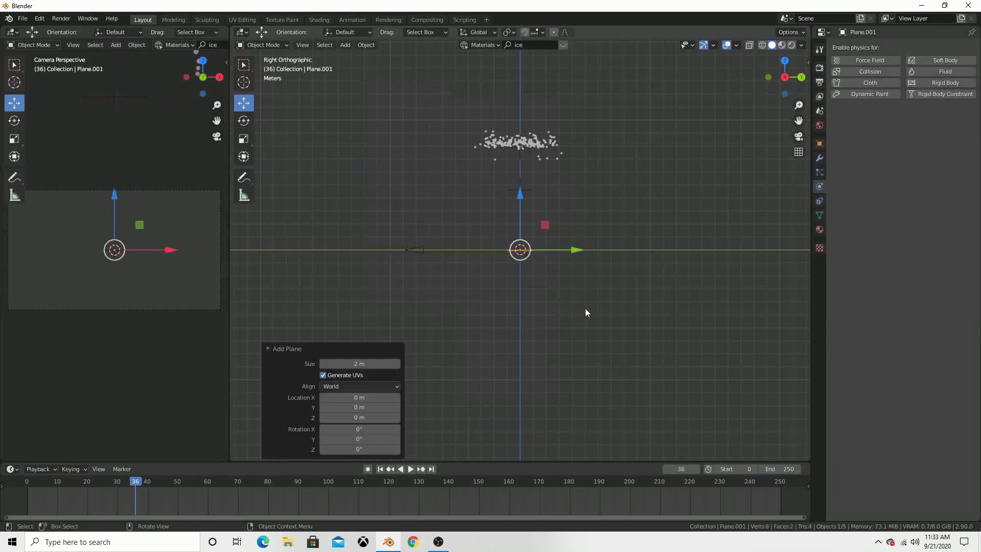
middle_drag(584, 309, 648, 333)
key(s)
click(578, 290)
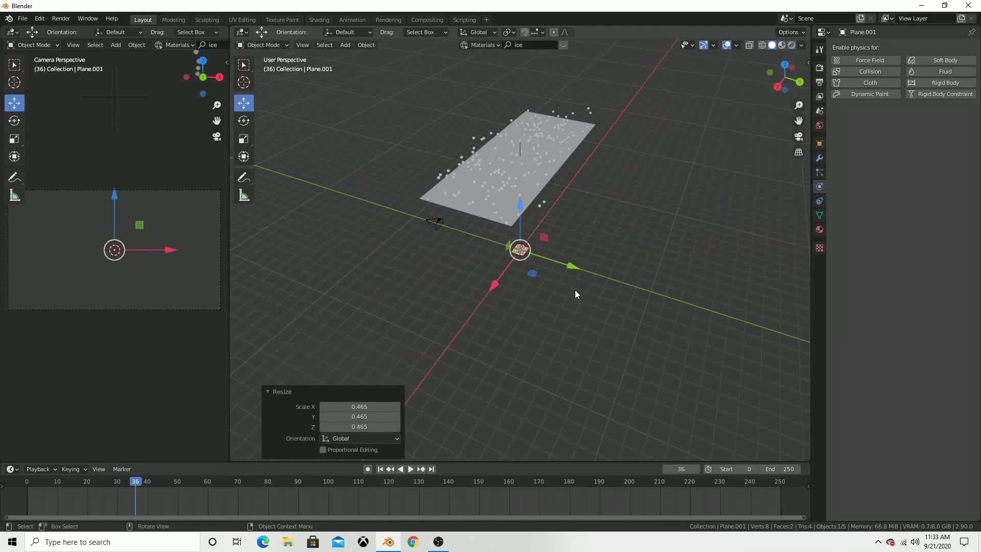
Step: Subdivide the small plane's mesh with 2 cuts in Edit Mode and return to Object Mode
key(Tab)
right_click(526, 247)
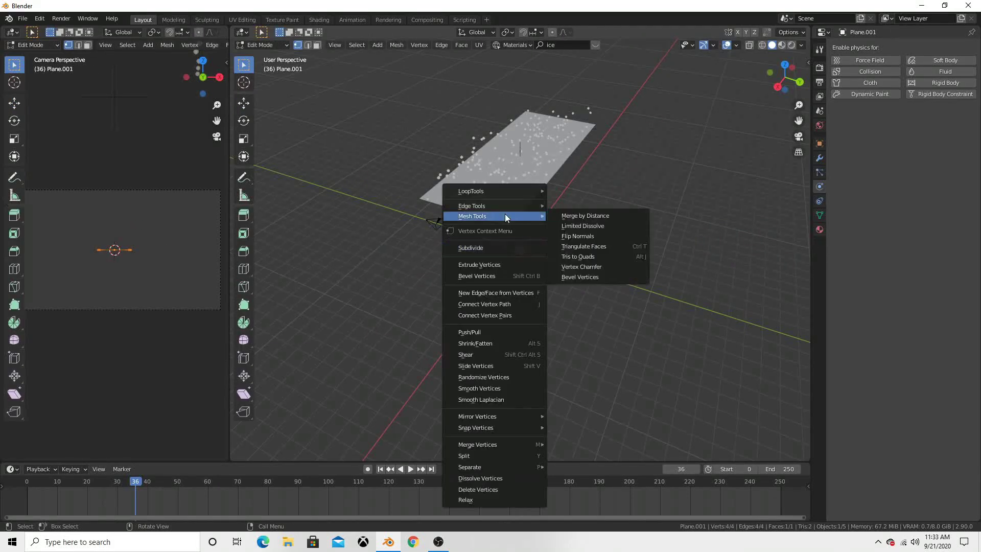
click(503, 250)
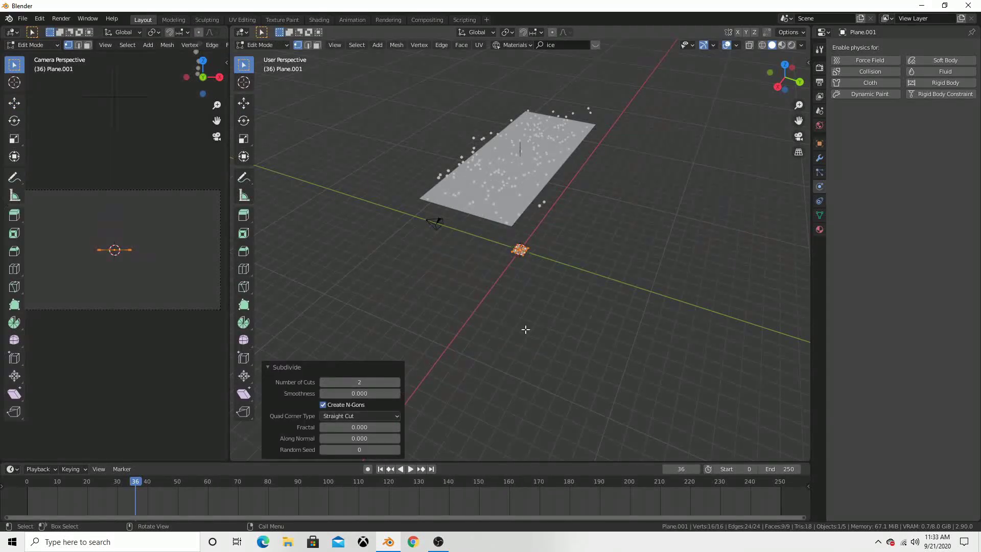
key(Tab)
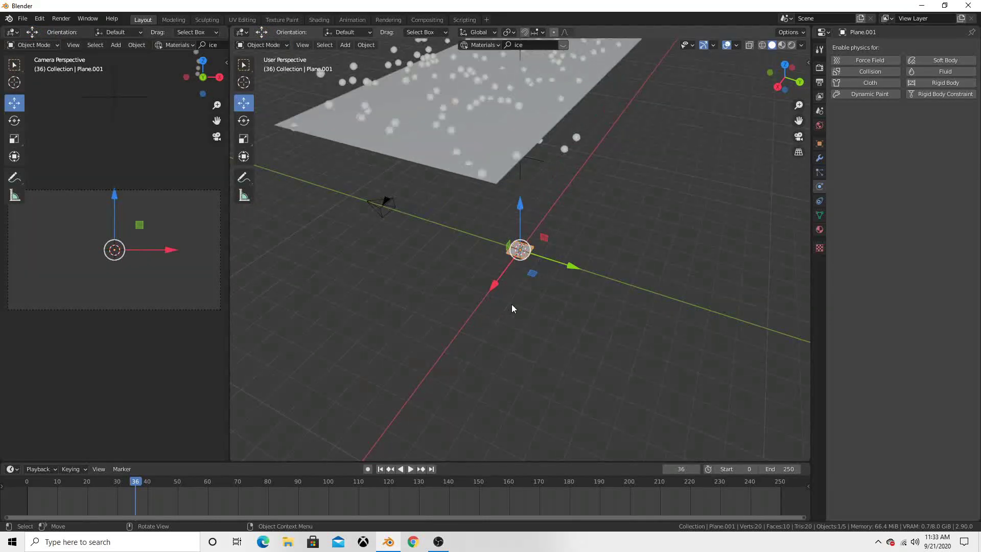
Step: Render the emitter's particles as instances of the object Plane.001, with scale 0.560 and scale randomness 0.919
click(553, 110)
click(817, 171)
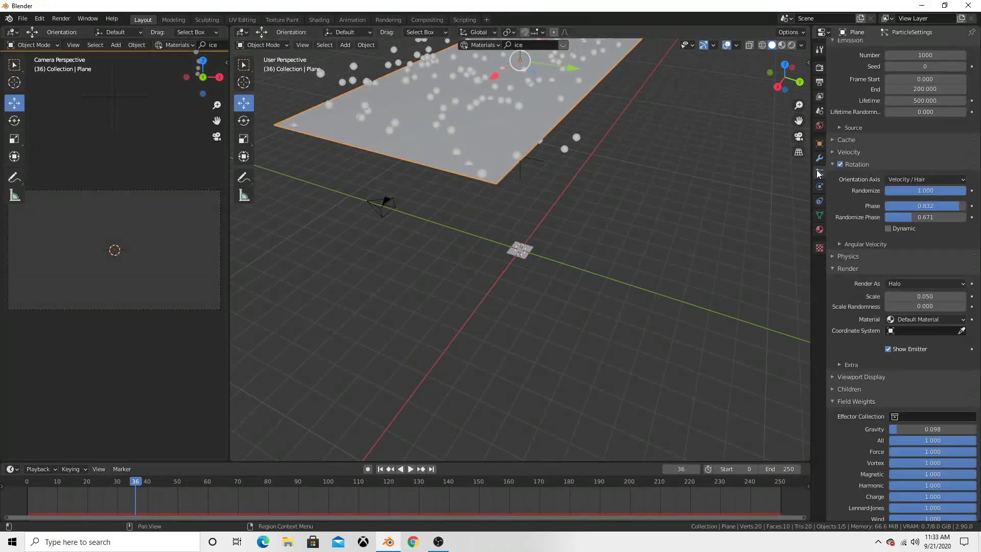
click(900, 280)
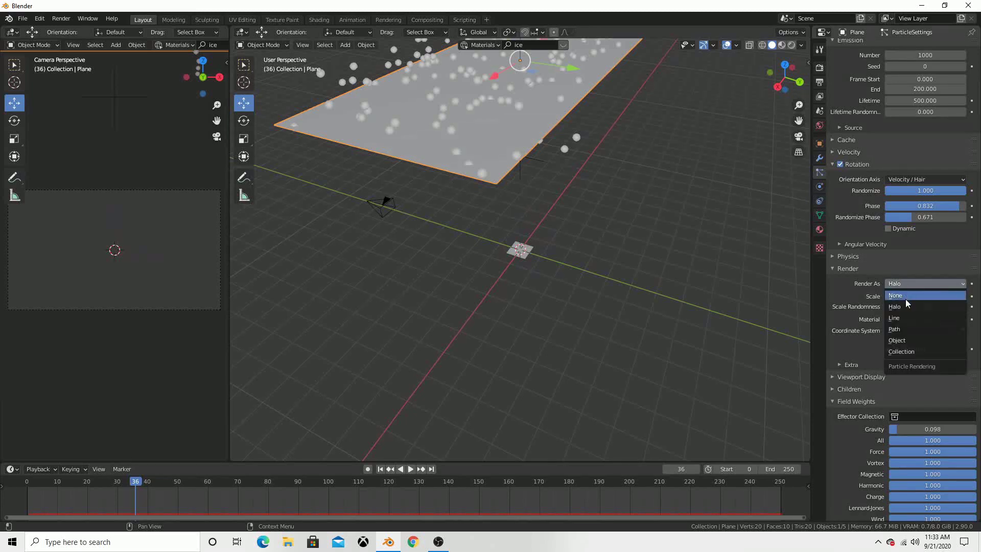
click(902, 283)
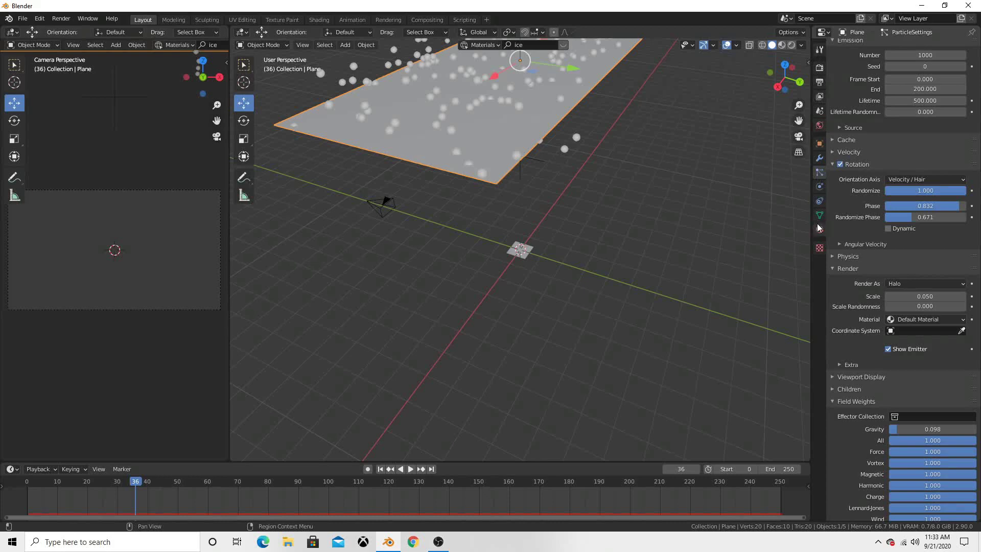
click(920, 286)
click(916, 338)
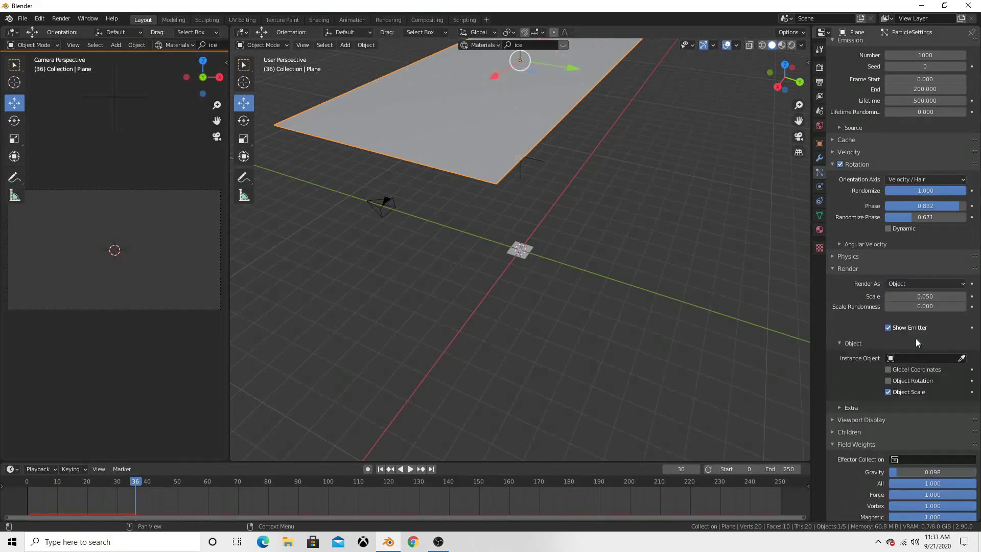
click(914, 358)
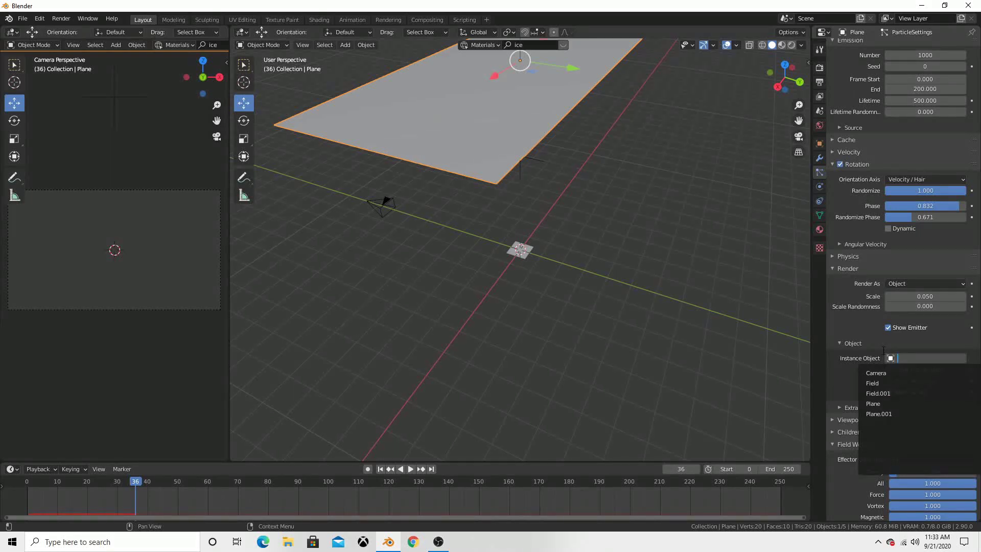
click(877, 413)
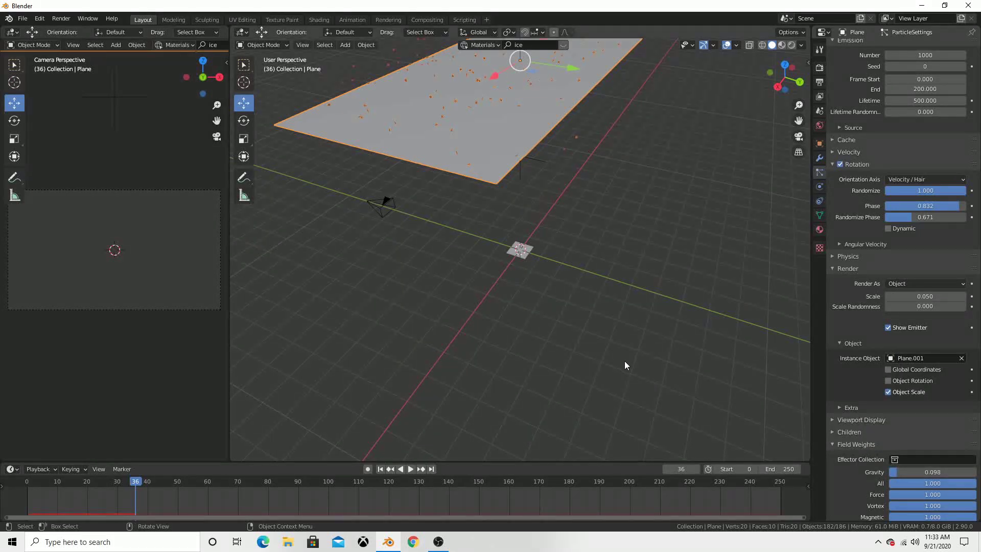
drag(900, 305, 935, 297)
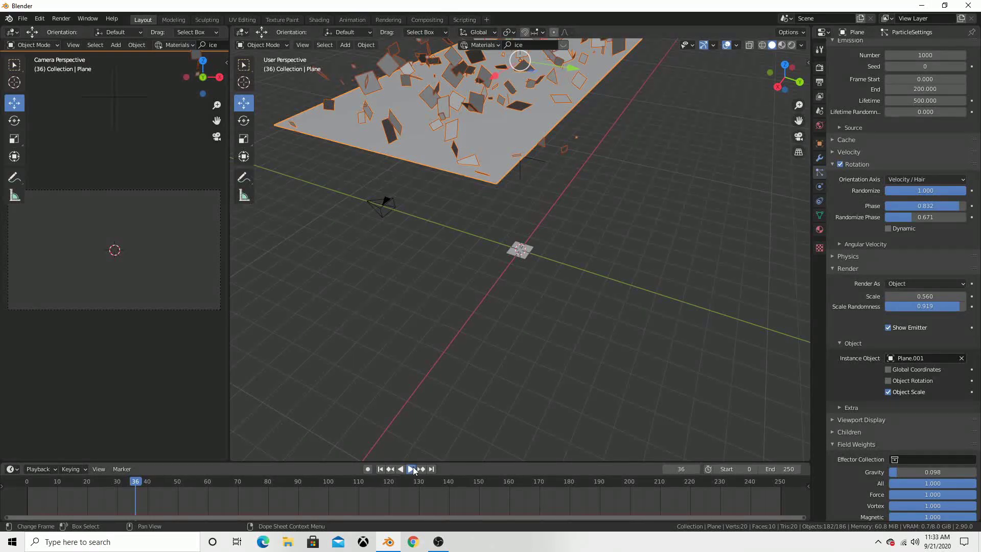
Step: Move the small plane about 15.85 m along Y, out of the camera's view, and play the animation to check the instances
click(527, 255)
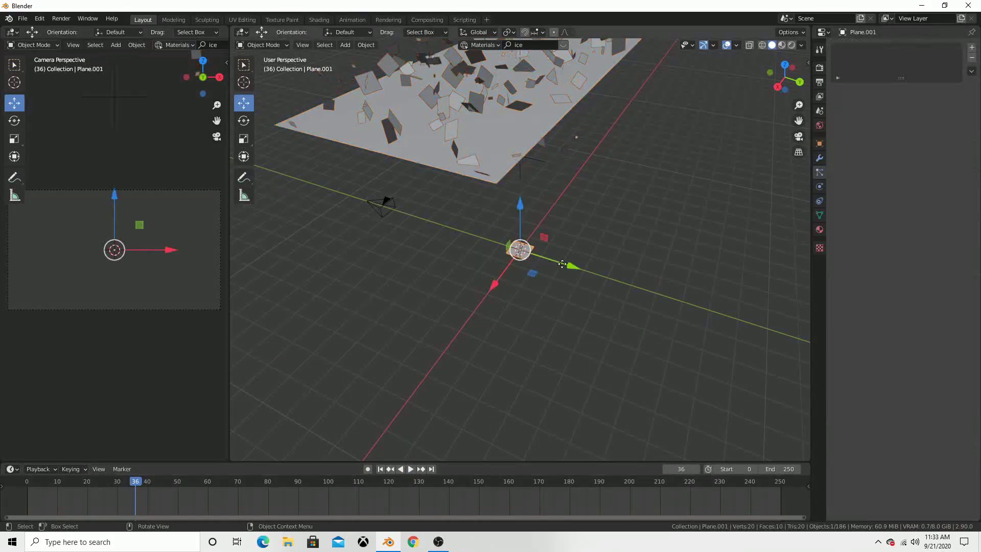
key(g)
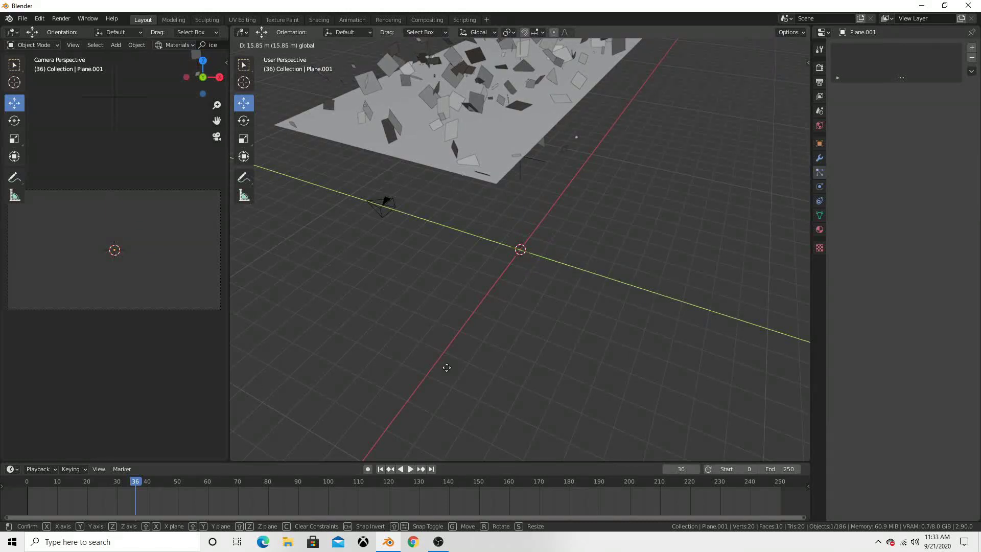
click(446, 367)
click(411, 469)
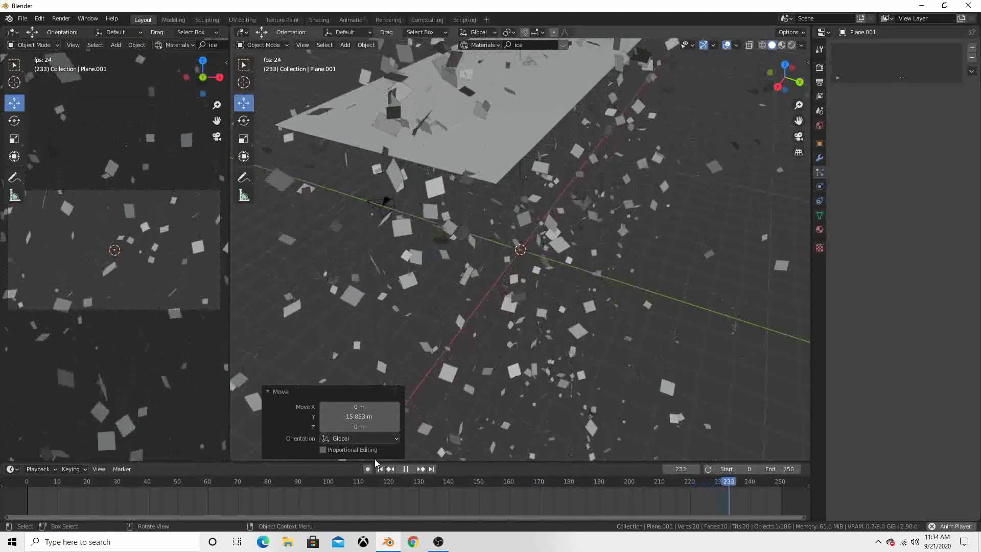
click(405, 468)
Step: Set the emitter's particle rotation orientation axis to Normal and replay the animation from the first frame
click(480, 98)
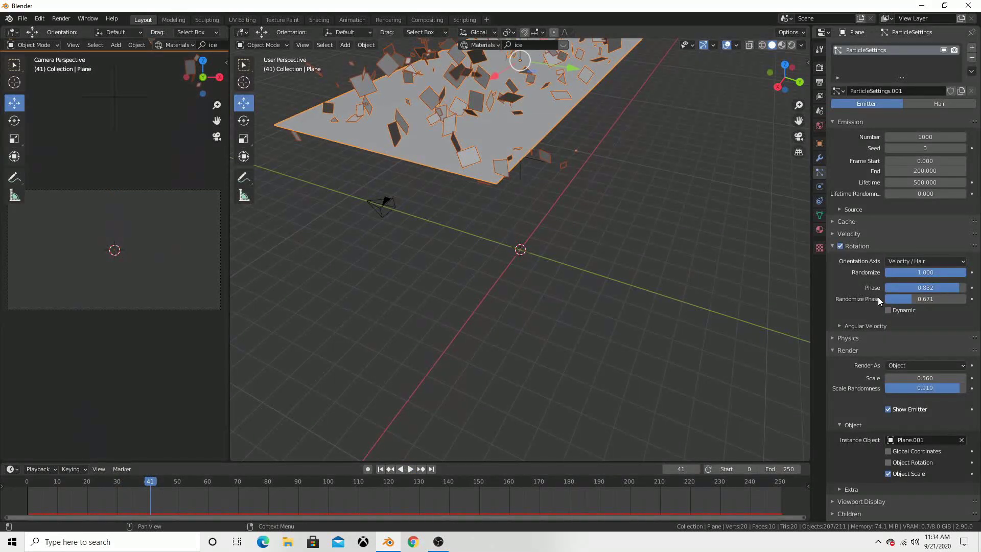
click(942, 262)
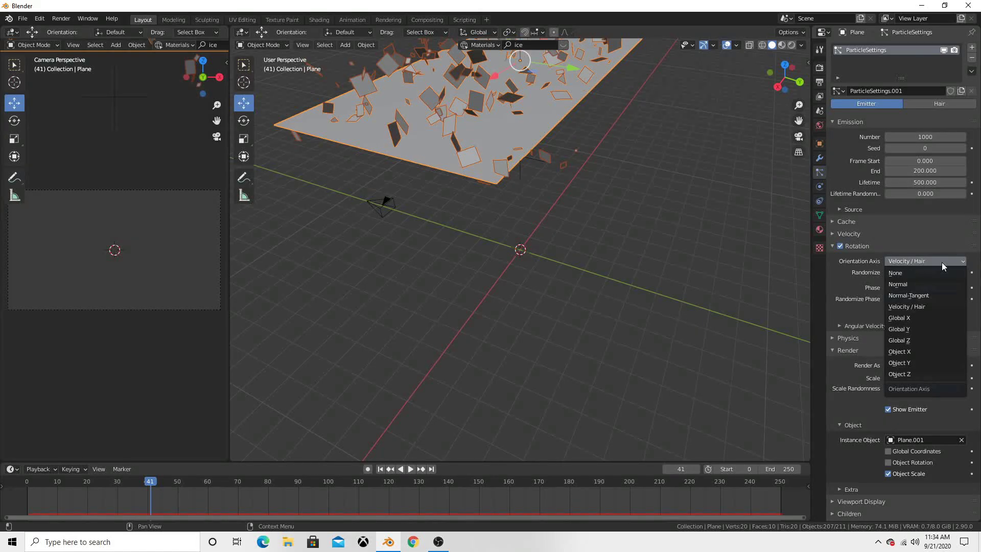
click(933, 281)
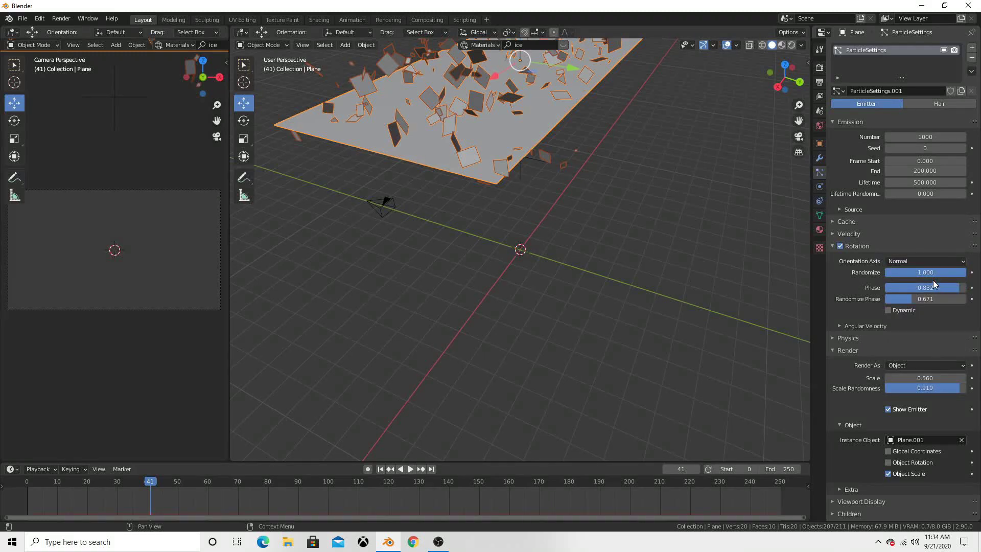
click(382, 470)
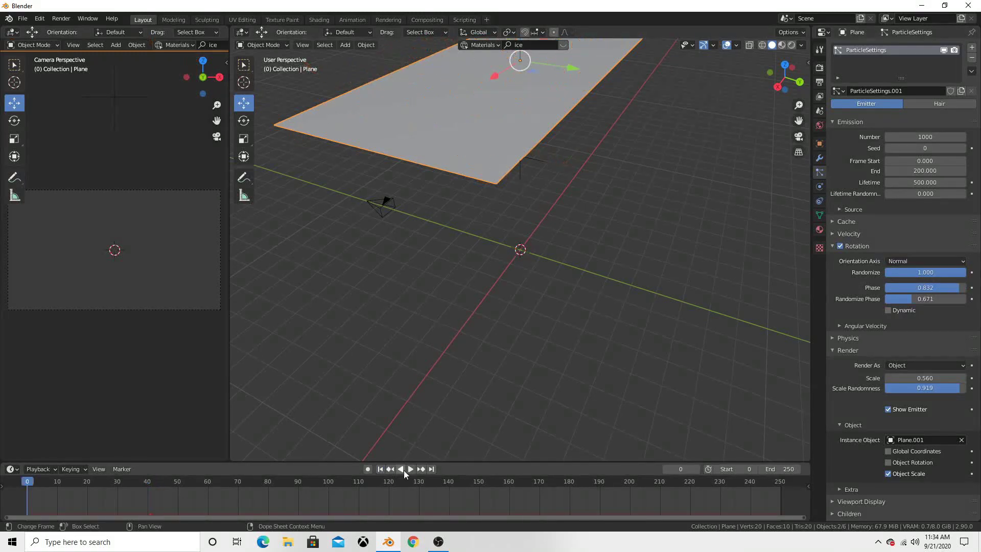
click(411, 469)
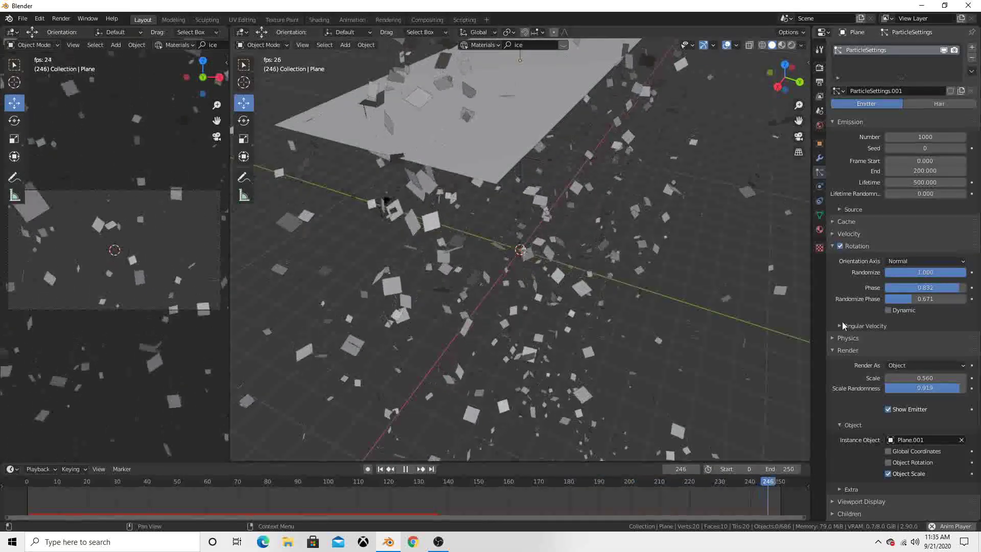
Step: Set the emitter's angular velocity amount to -1.000 and replay the animation from the first frame
click(842, 321)
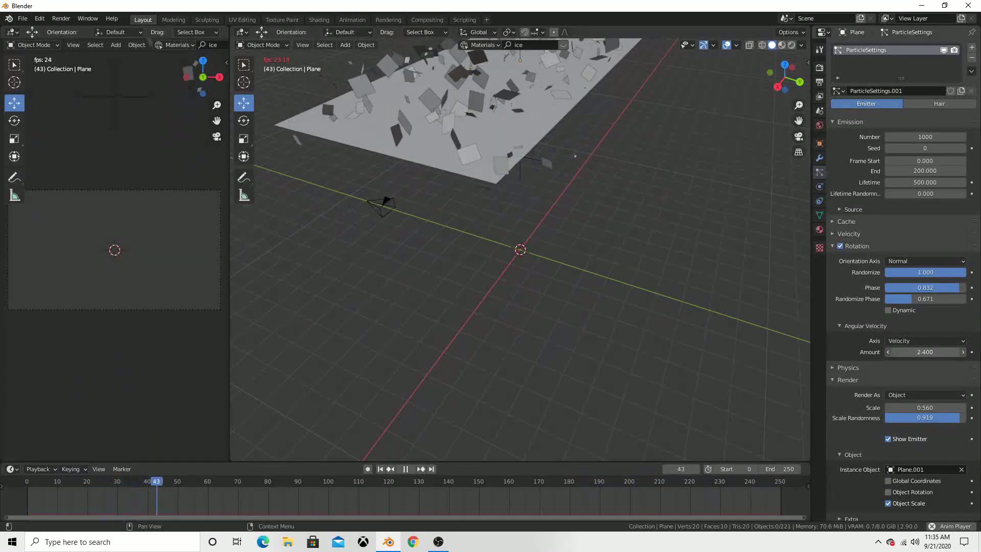
drag(925, 351, 955, 351)
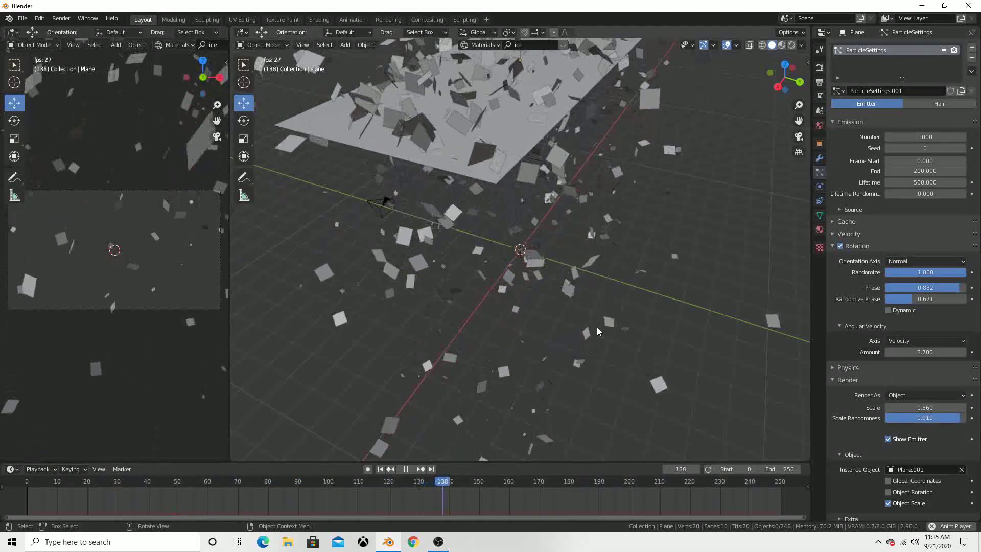
drag(914, 351, 891, 351)
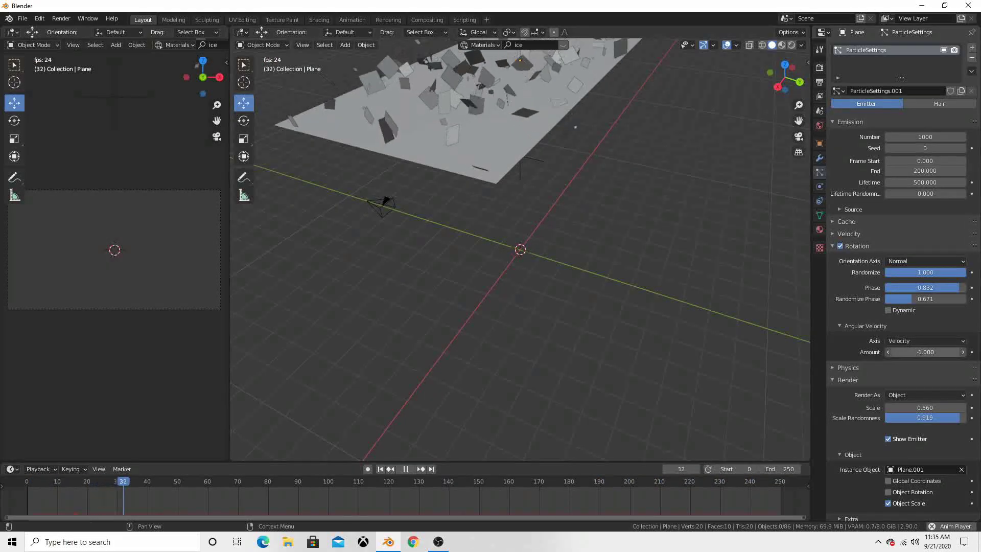
click(403, 469)
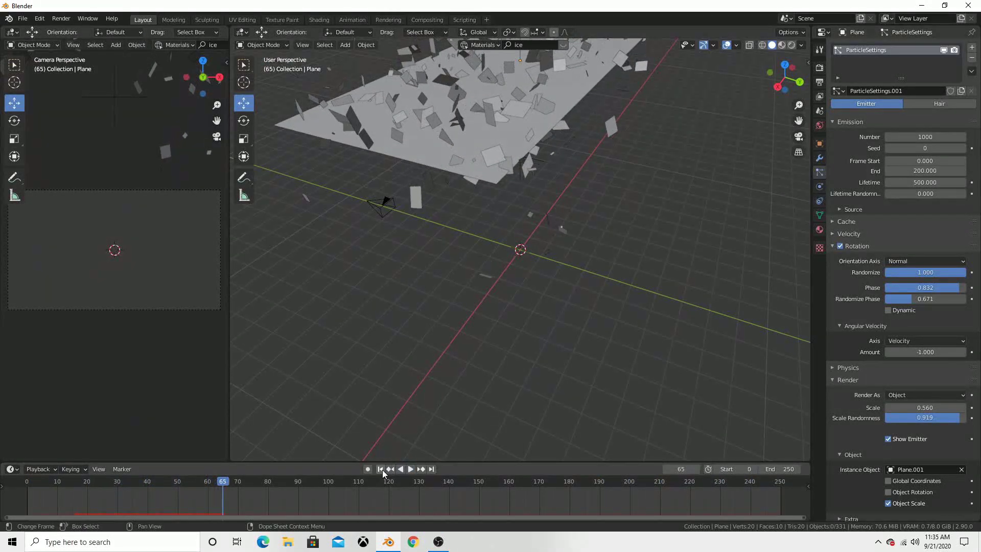
click(381, 469)
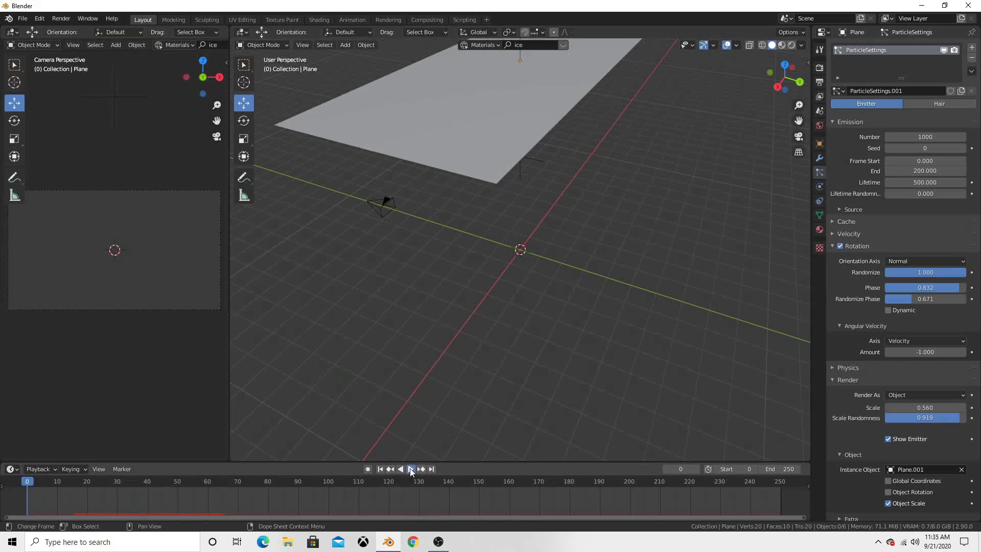
click(411, 469)
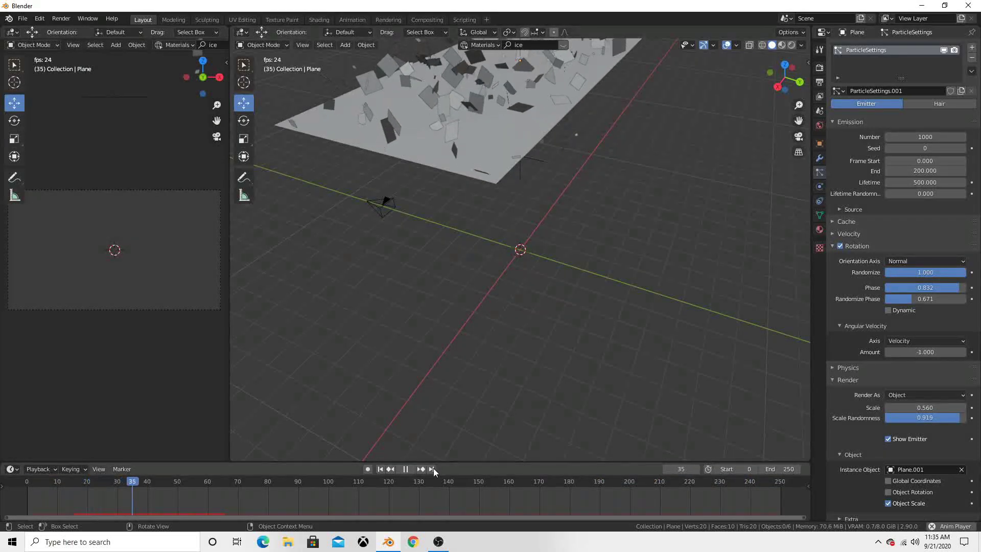
Step: Stop the playback, extend the animation's end frame to 300 and raise the emitter's particle number to 10000
click(405, 468)
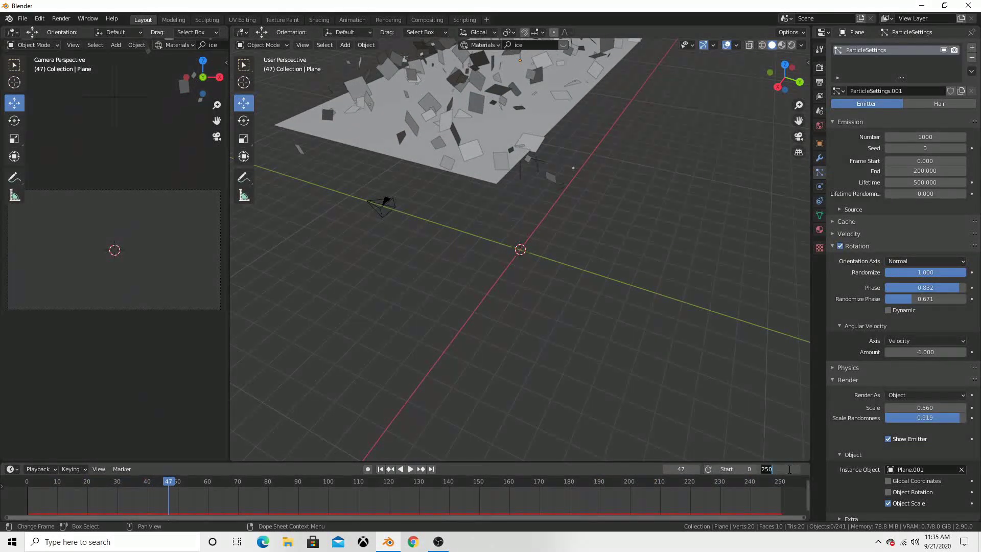
key(Return)
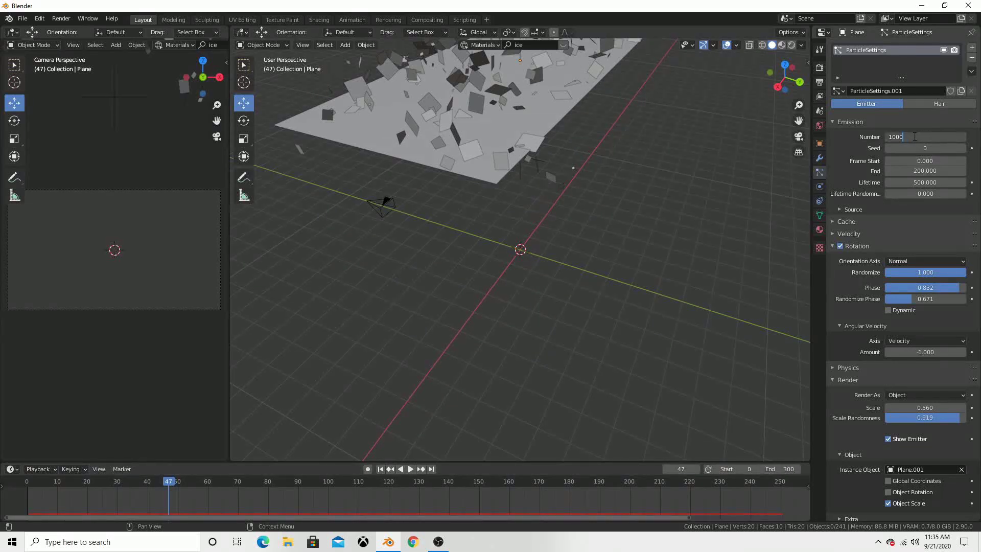
text(0)
key(Return)
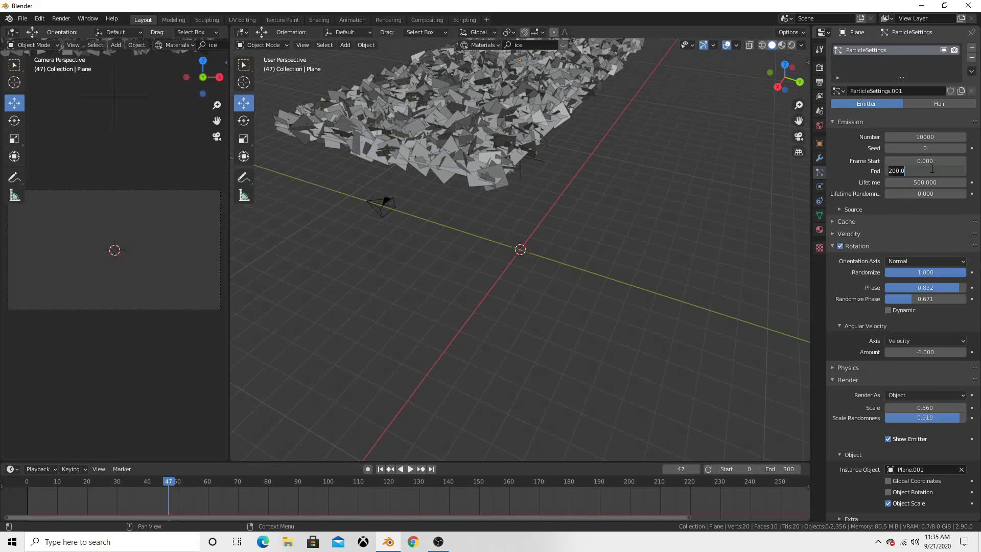
Step: Set both the particle emission end and the animation's end frame to 400, and replay from the first frame
key(Return)
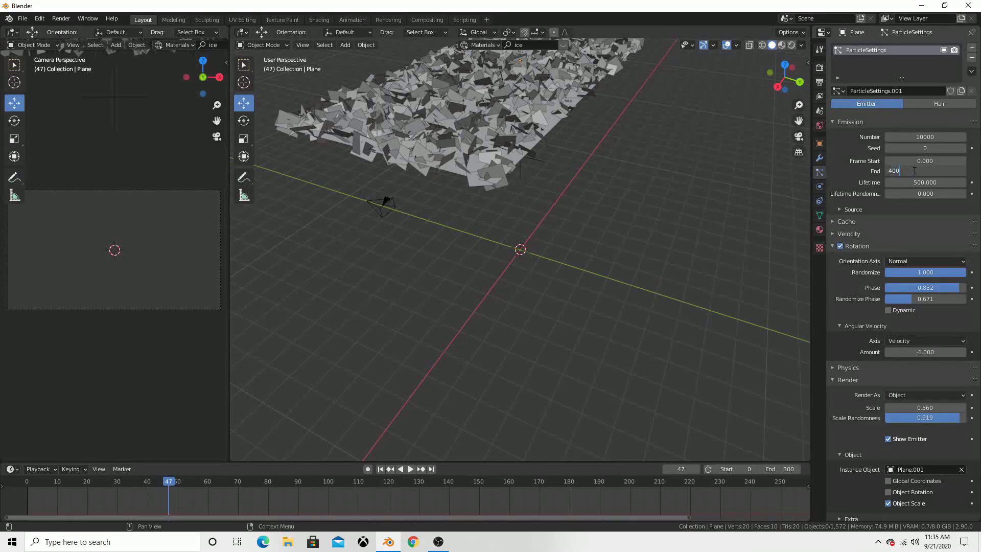
key(Return)
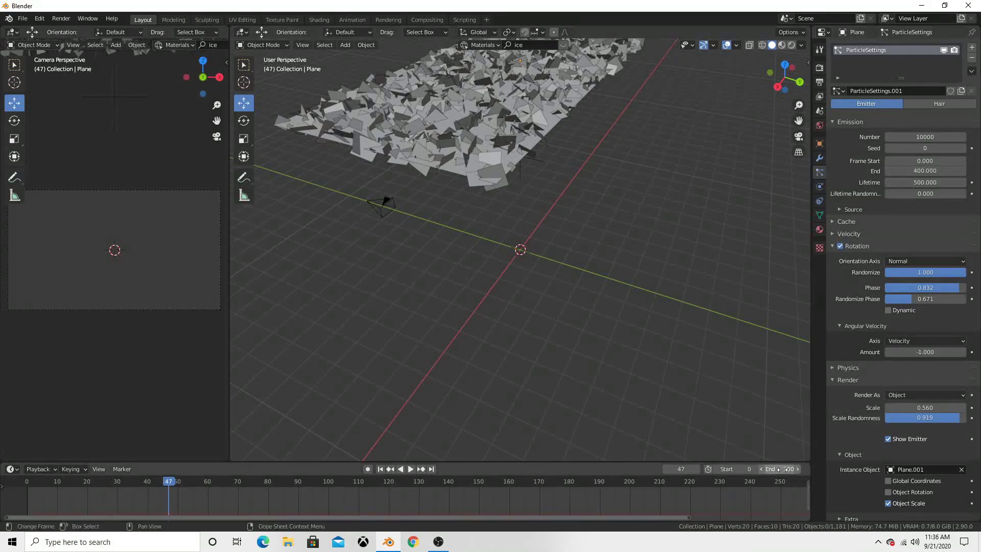
click(380, 469)
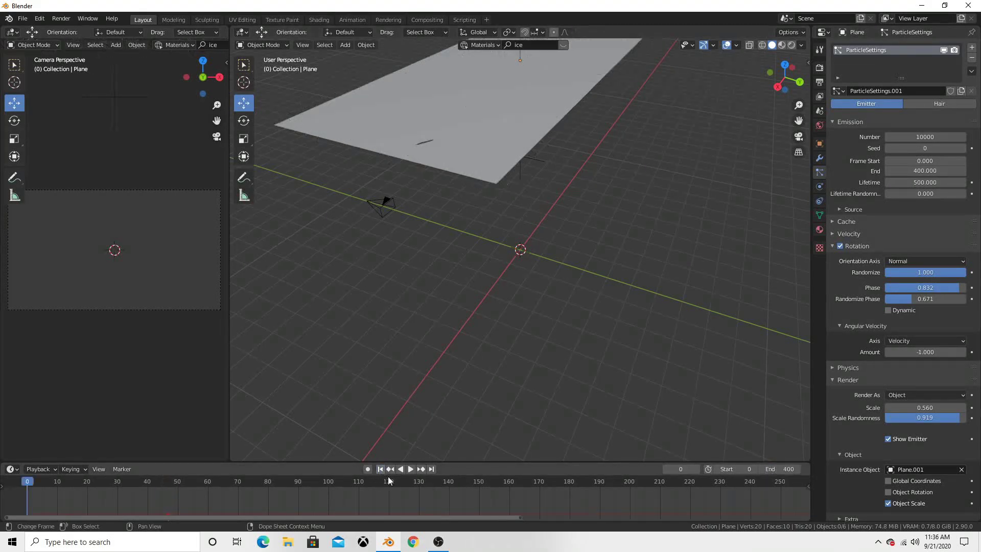
click(410, 468)
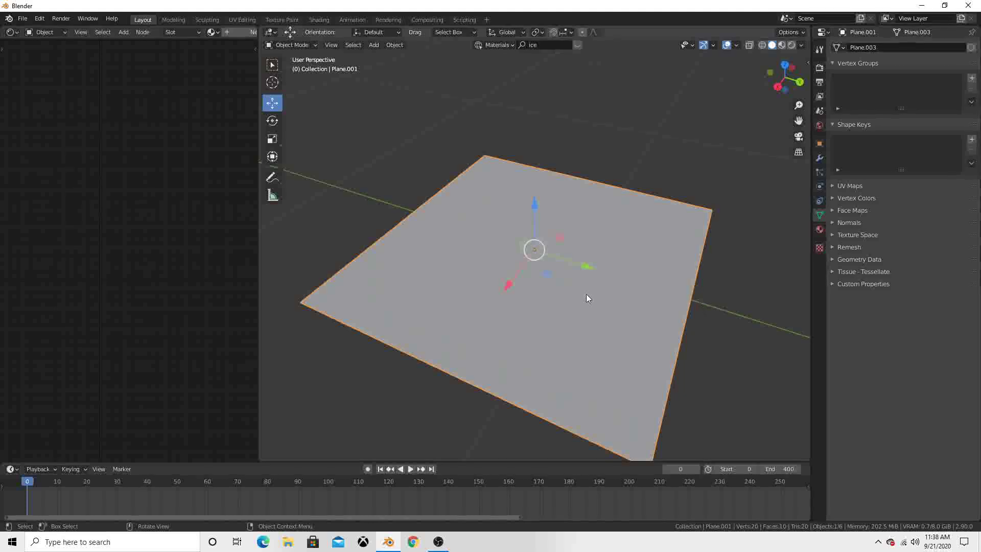
Step: Create a new node-based material for the small plane and show the viewport in Material Preview shading
scroll(586, 295, down, 2)
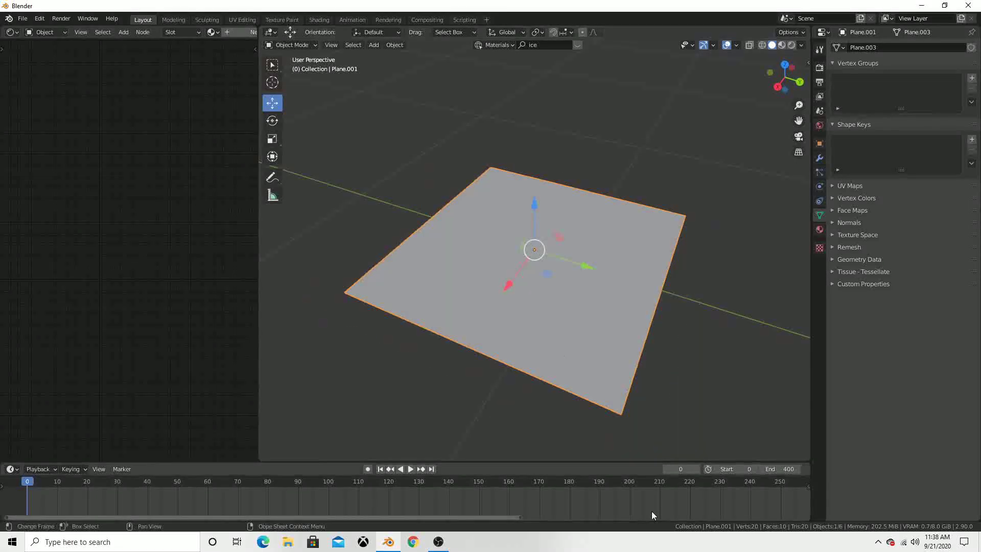
click(229, 32)
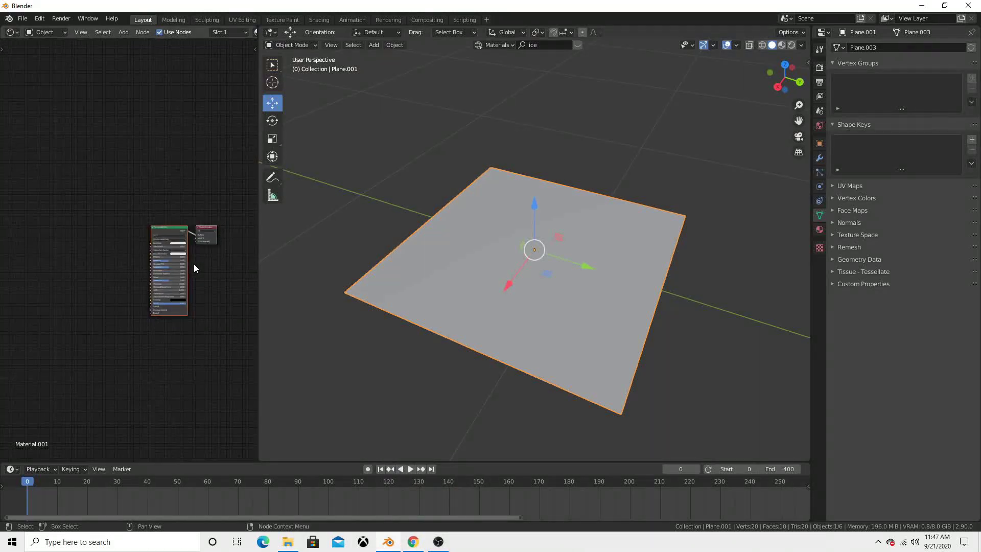
scroll(199, 296, up, 4)
middle_drag(184, 330, 229, 291)
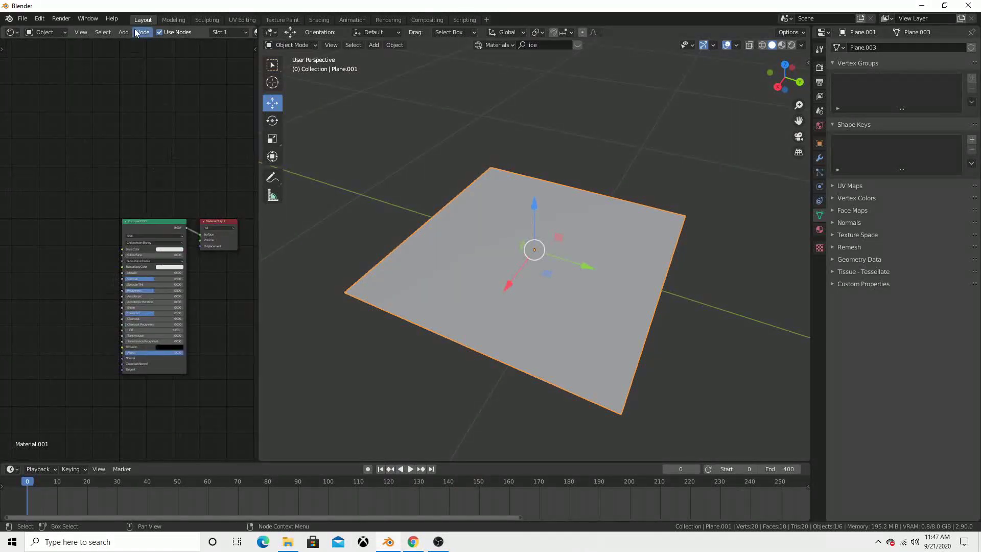
click(142, 33)
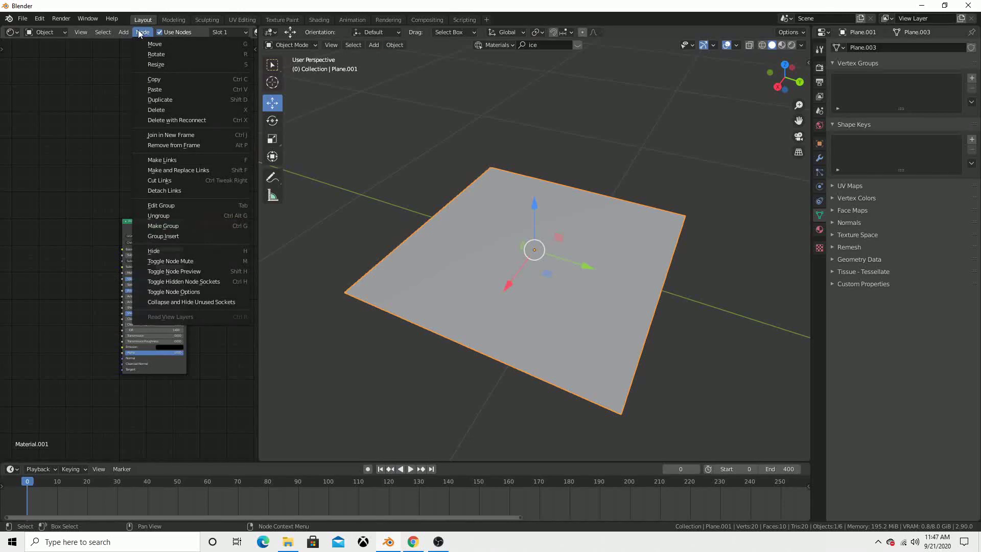
click(164, 169)
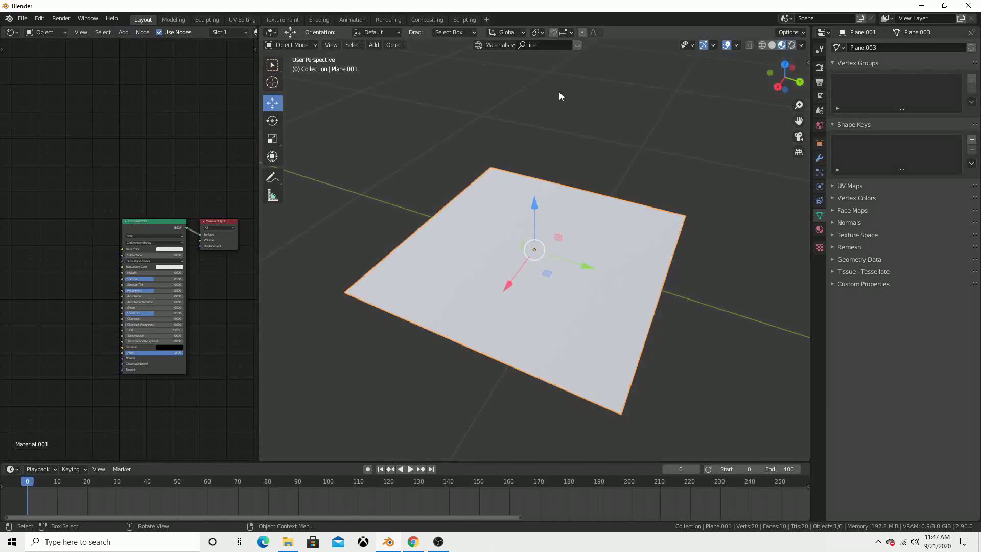
Step: Add an Image Texture node beside the Principled BSDF in the small plane's material
click(124, 32)
mouse_move(144, 90)
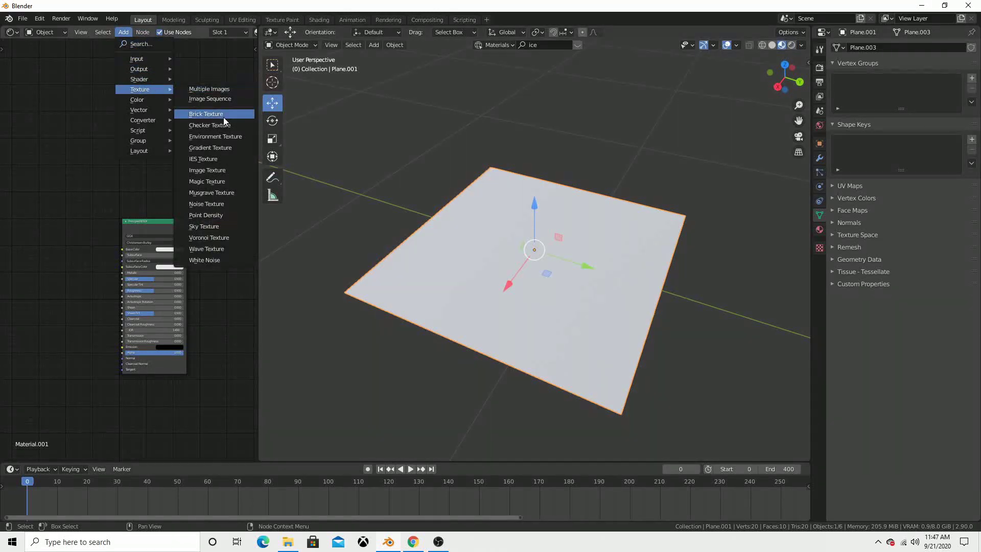
click(207, 170)
click(125, 263)
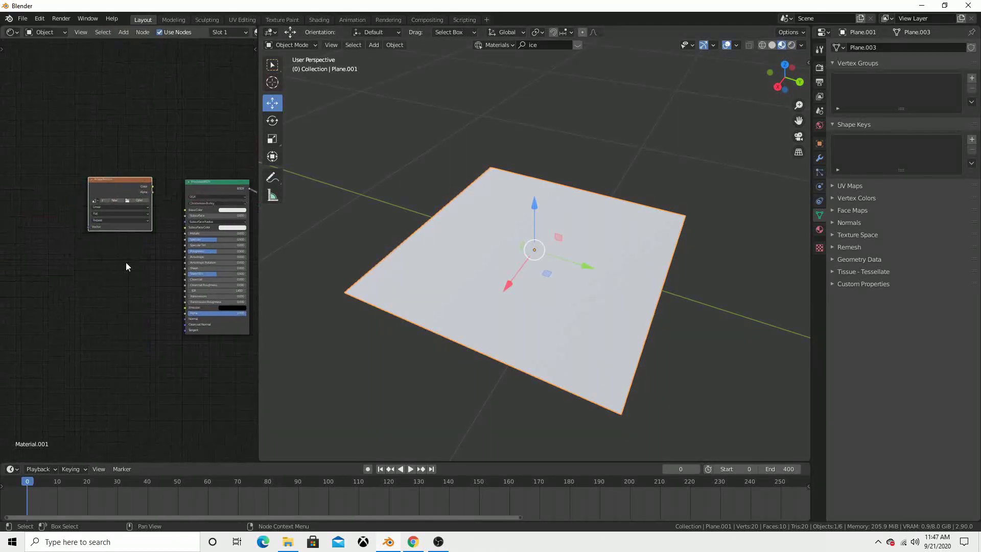
Step: Load autumn-leaf-14.png from the Downloads folder into the Image Texture node
click(111, 203)
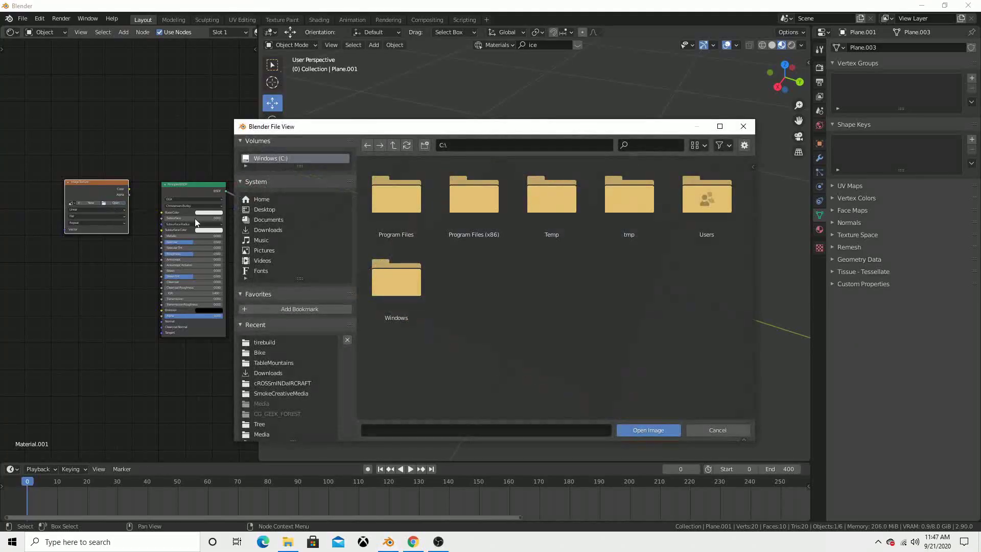
click(272, 228)
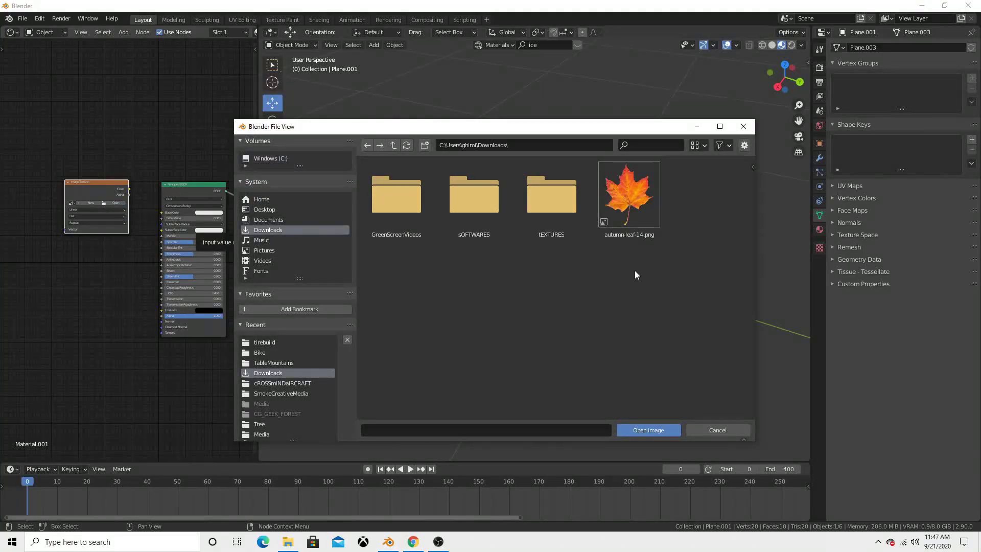
click(642, 197)
drag(642, 197, 604, 234)
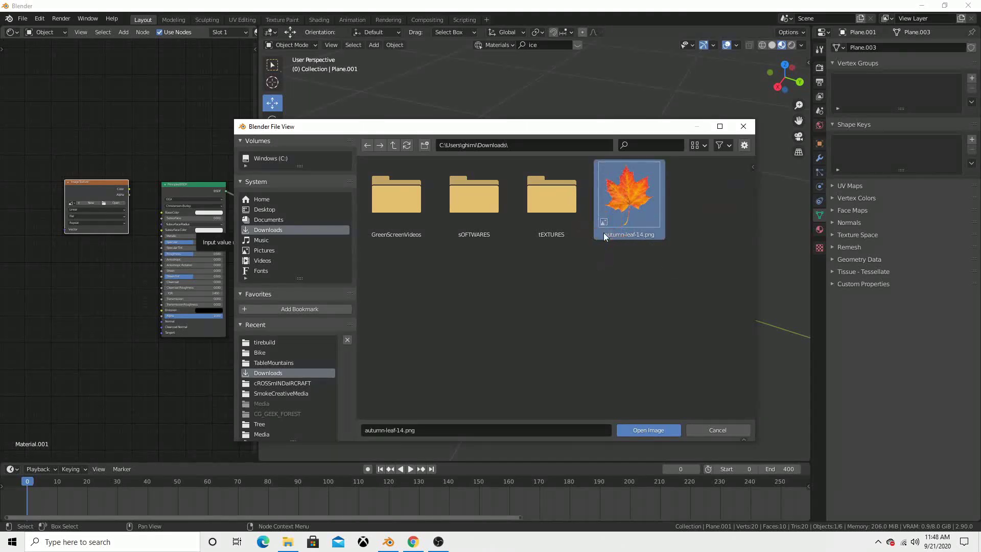
double_click(623, 219)
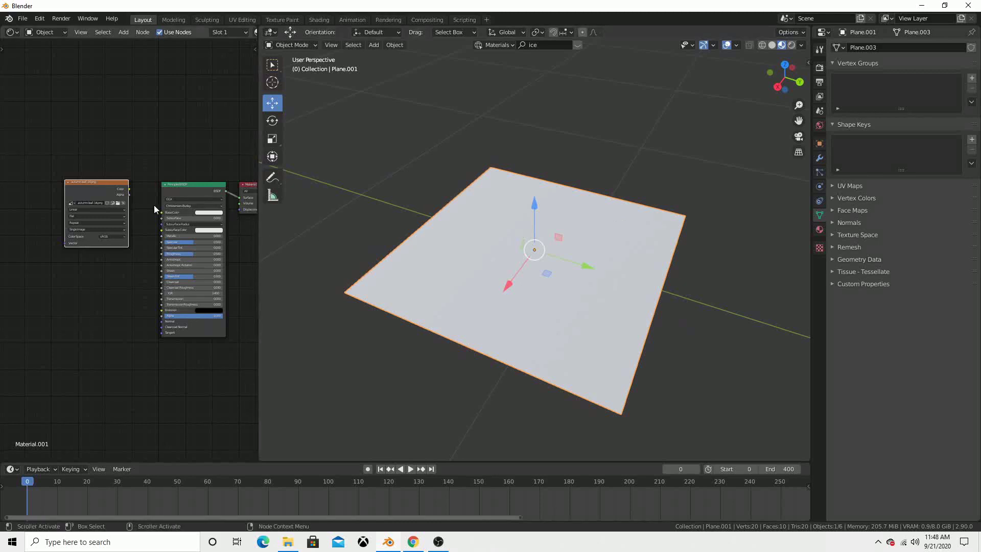
Step: Link the leaf image's Color output to the Base Color and Subsurface inputs of the Principled BSDF
drag(89, 188, 115, 194)
drag(160, 216, 163, 213)
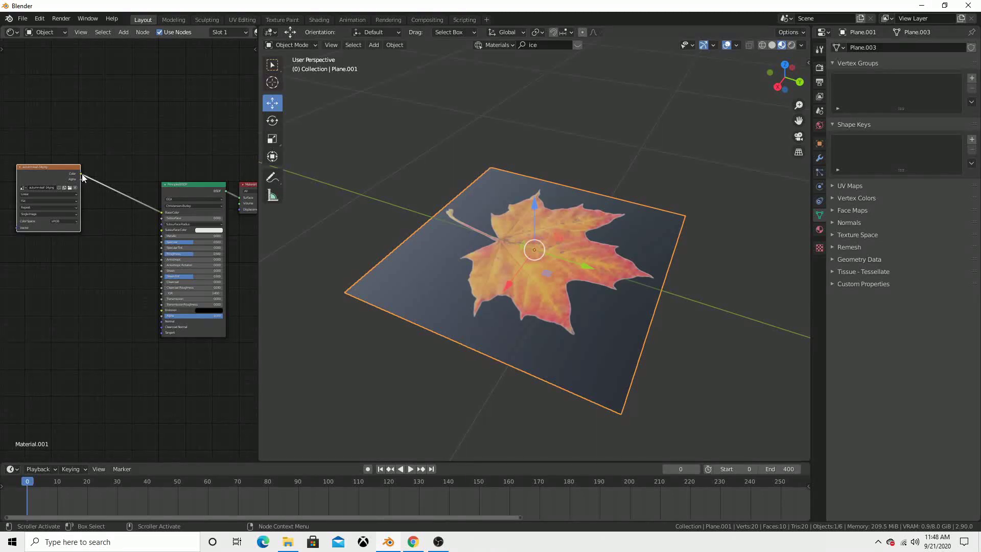
drag(81, 174, 164, 217)
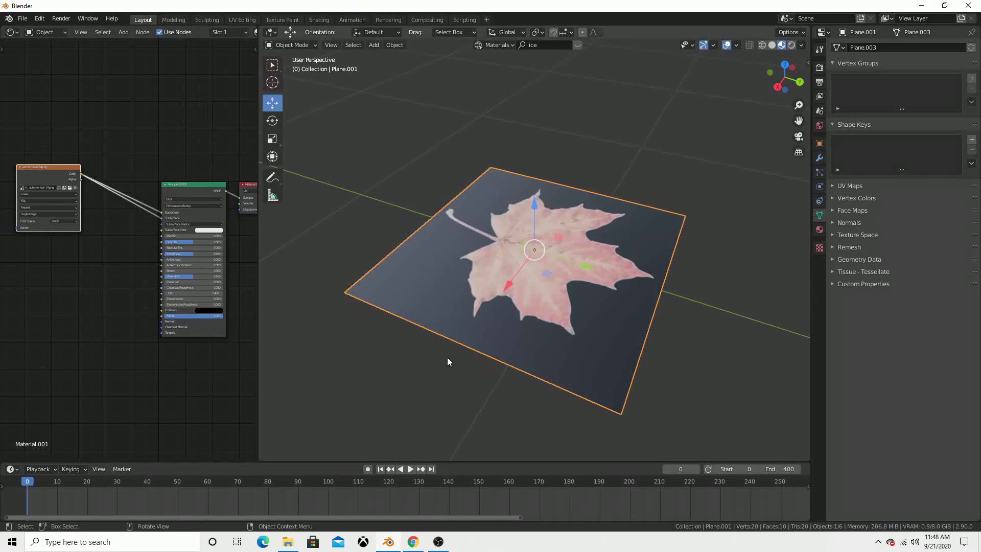
Step: Set the leaf material's blend mode to Alpha Blend, deselect the plane and inspect it from another angle
middle_drag(447, 357, 581, 413)
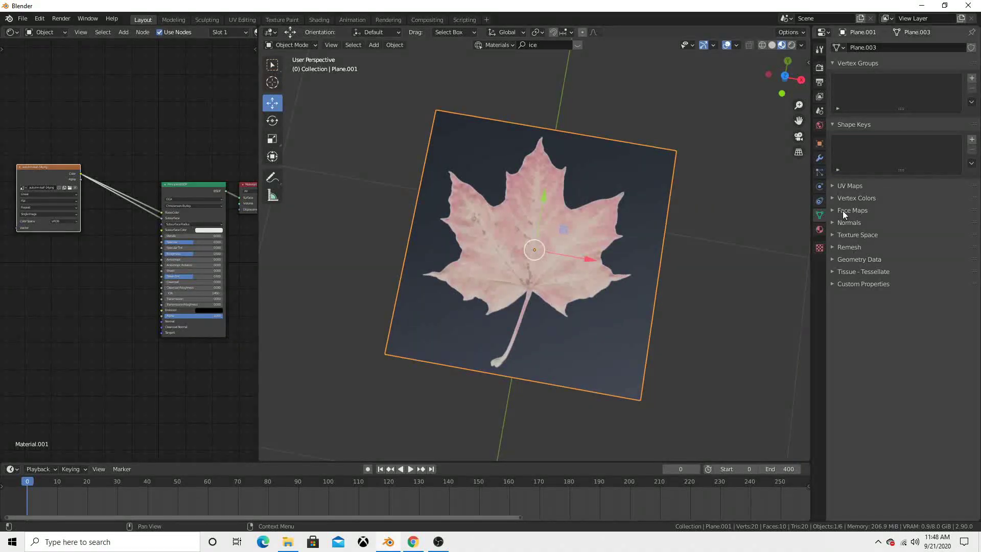
click(820, 230)
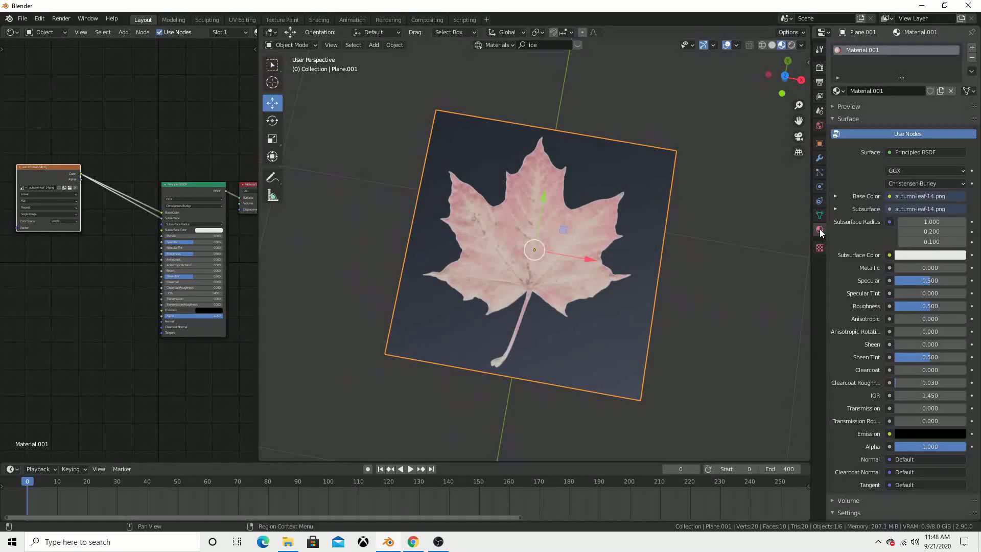
scroll(867, 340, down, 6)
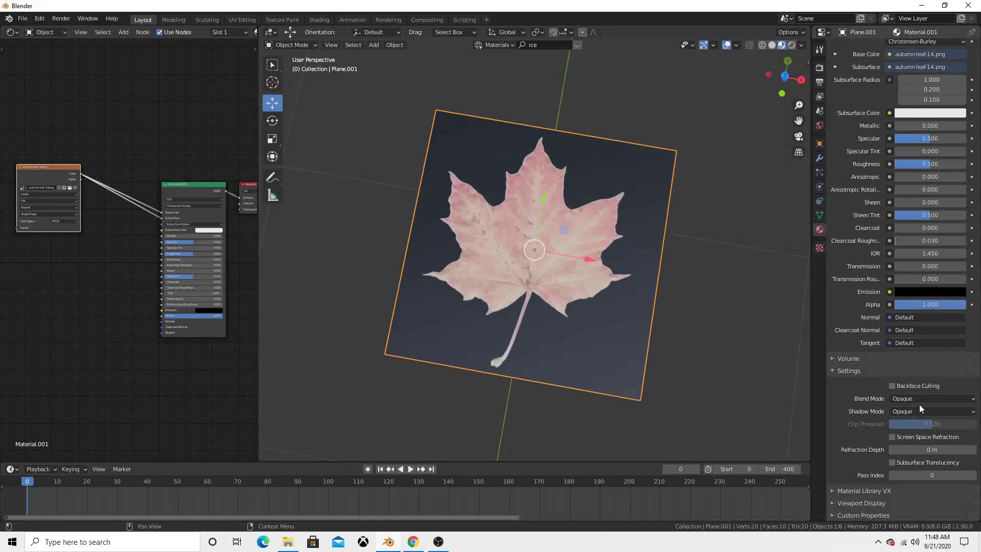
click(919, 398)
click(923, 443)
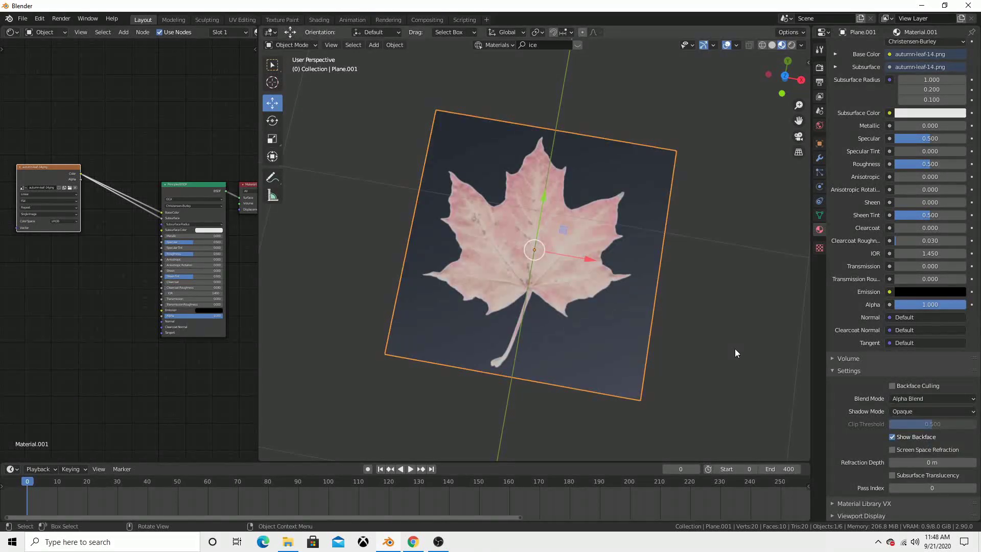
drag(715, 362, 682, 317)
middle_drag(689, 321, 727, 330)
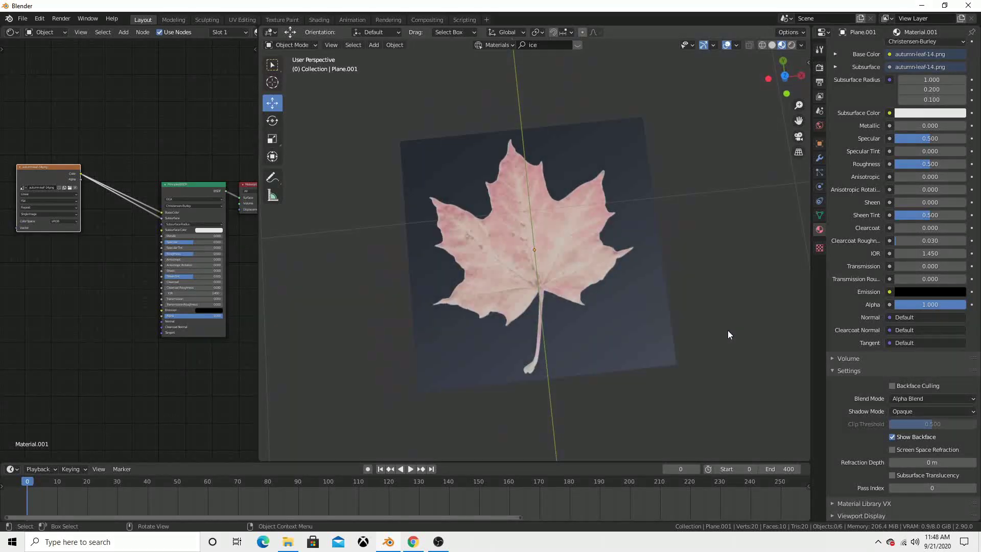
Step: Try the Alpha Clip and Alpha Hashed blend modes on the leaf material and return it to Alpha Blend
click(934, 398)
click(921, 425)
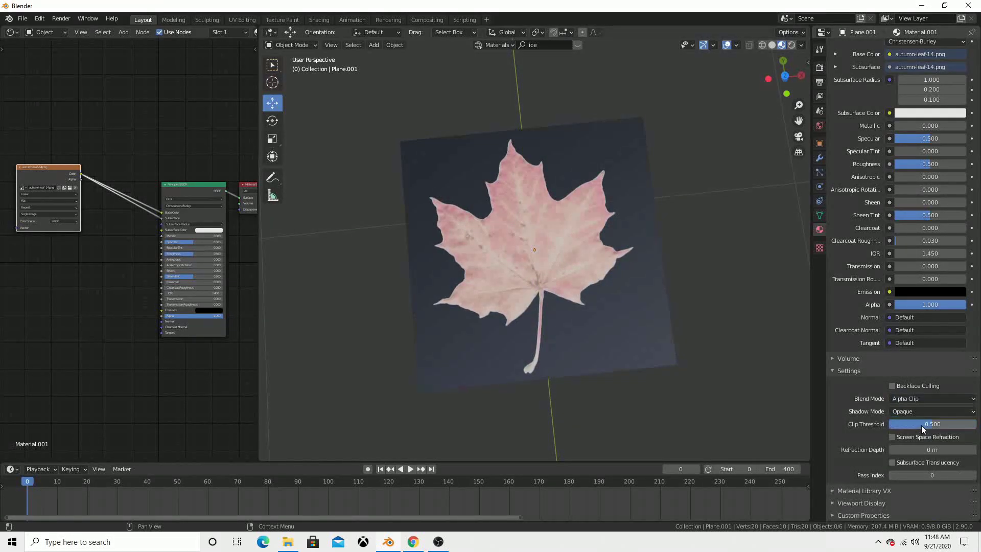
click(908, 399)
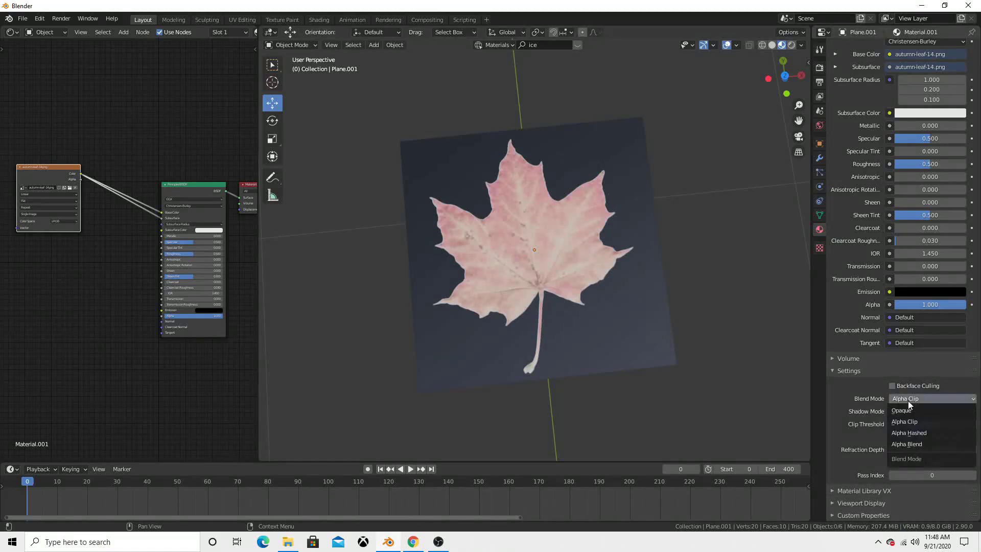
click(915, 434)
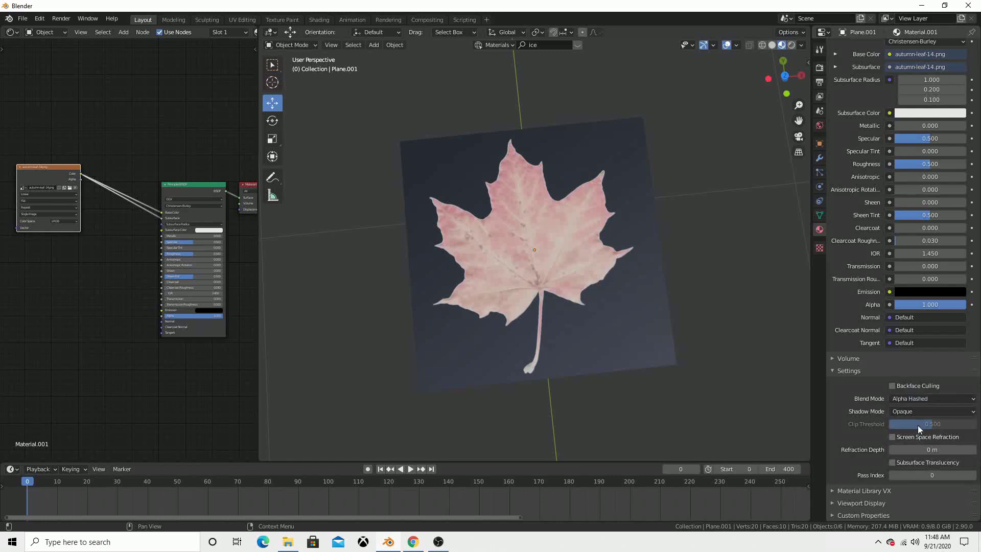
click(918, 398)
click(918, 445)
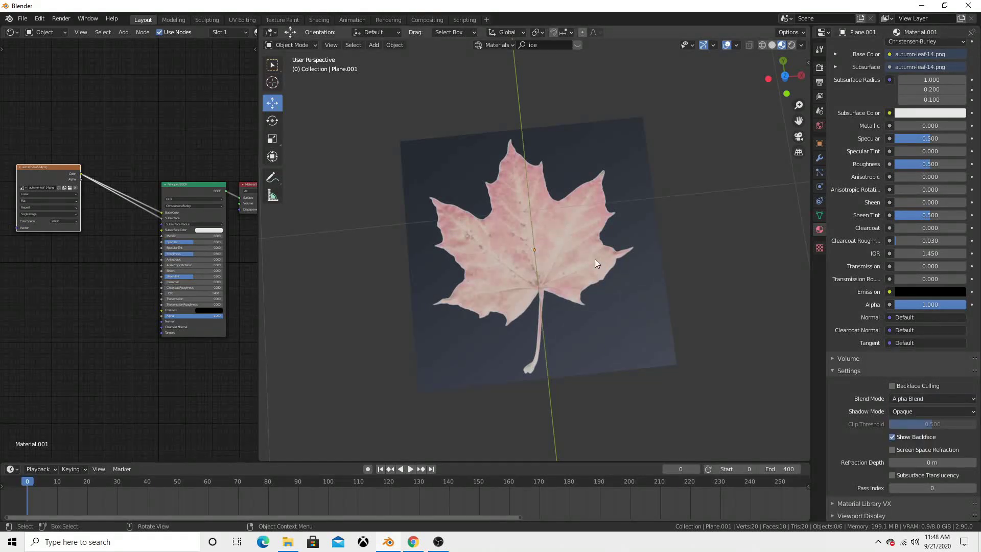
Step: Add a ColorRamp node and link the leaf image's Color output to its Fac input
middle_drag(594, 259, 510, 284)
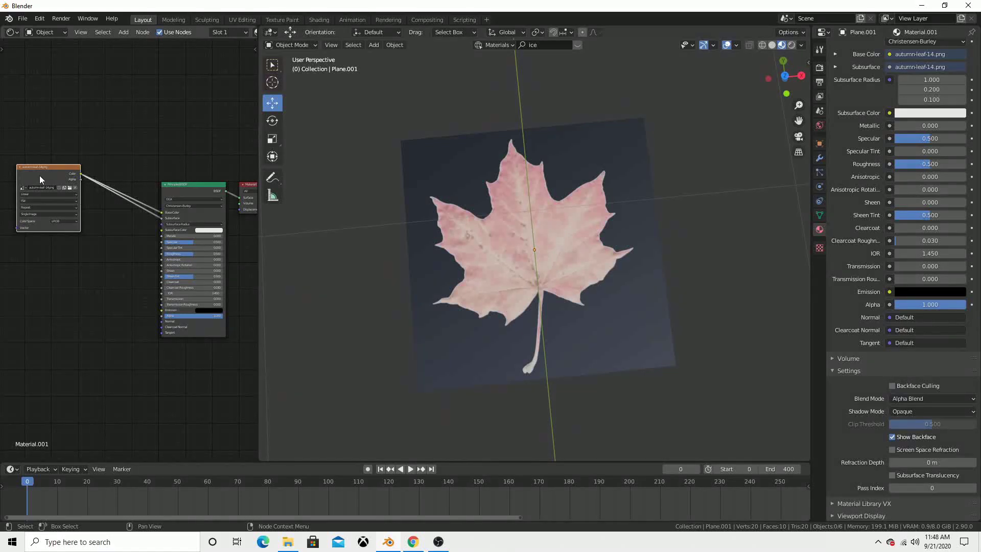
drag(53, 175, 34, 175)
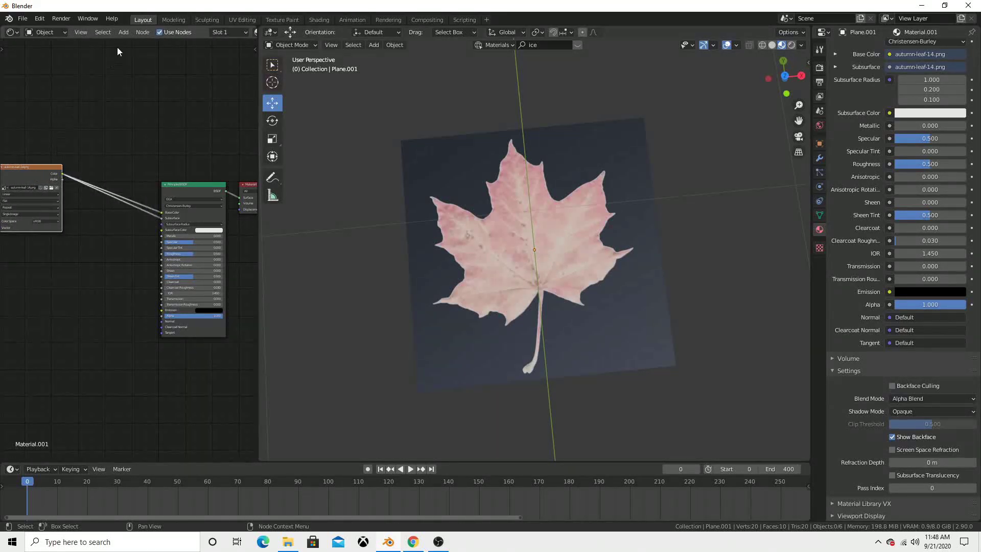
click(128, 33)
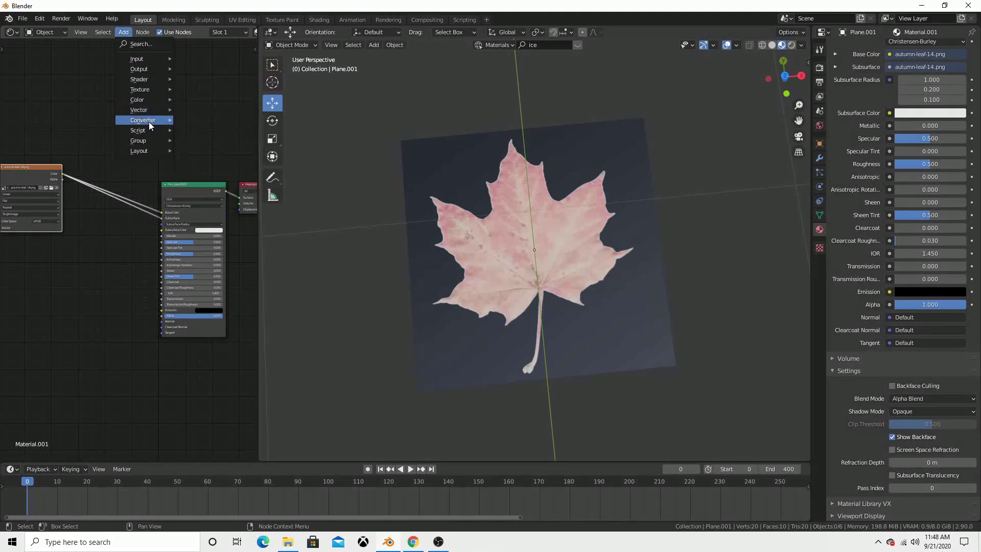
mouse_move(148, 122)
click(220, 142)
click(83, 230)
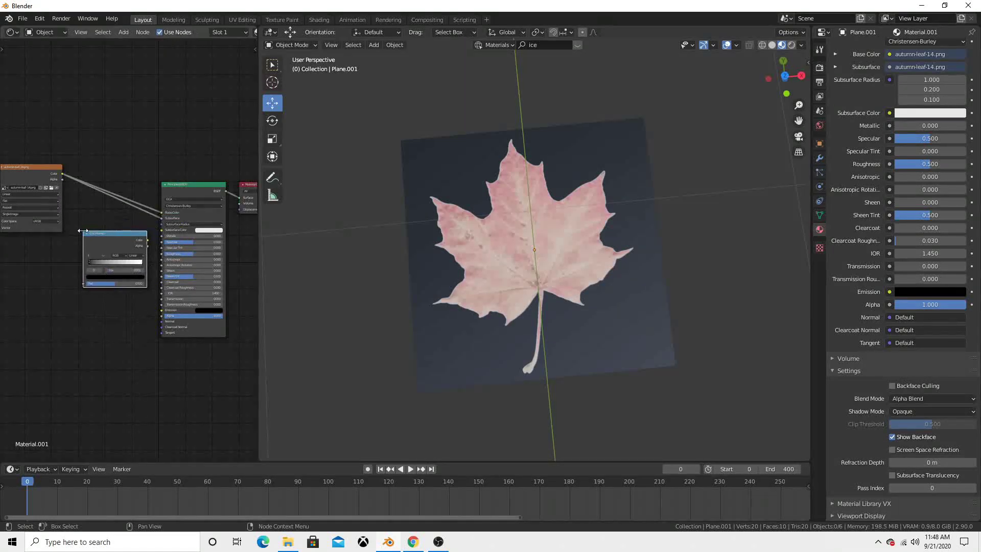
drag(55, 173, 83, 283)
drag(99, 240, 72, 227)
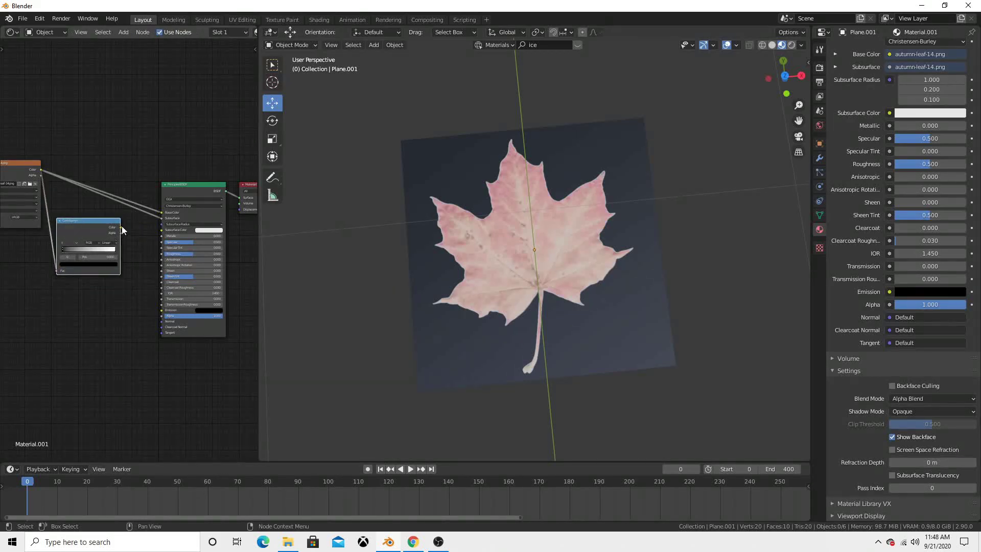
Step: Preview the ColorRamp, move its white stop close to the black stop and set the interpolation to Constant
ctrl+shift+click(82, 230)
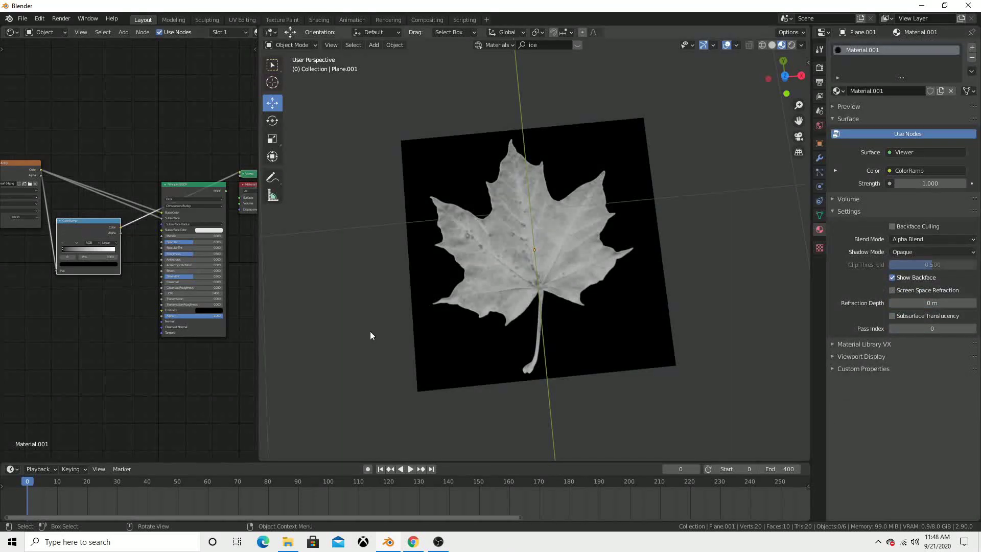
scroll(127, 253, up, 3)
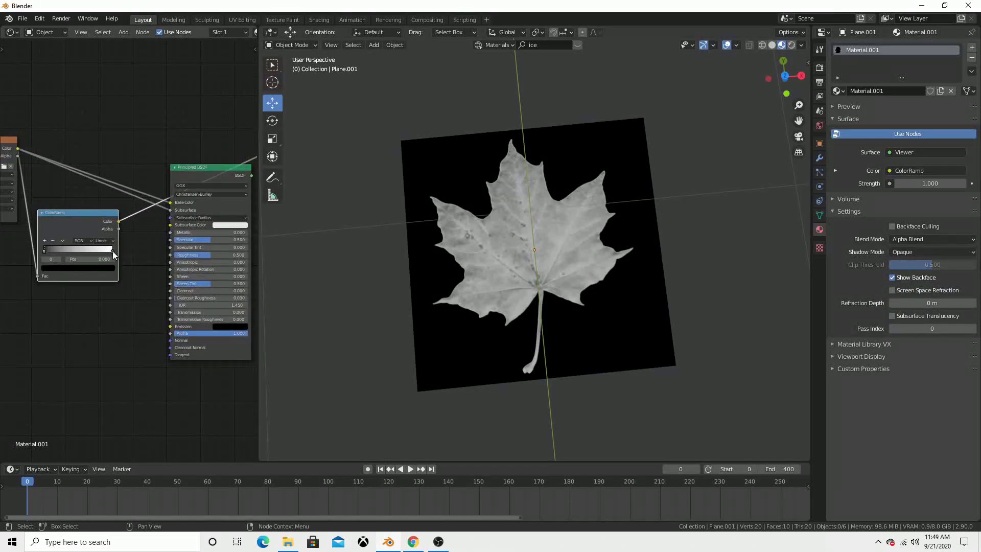
drag(113, 250, 50, 251)
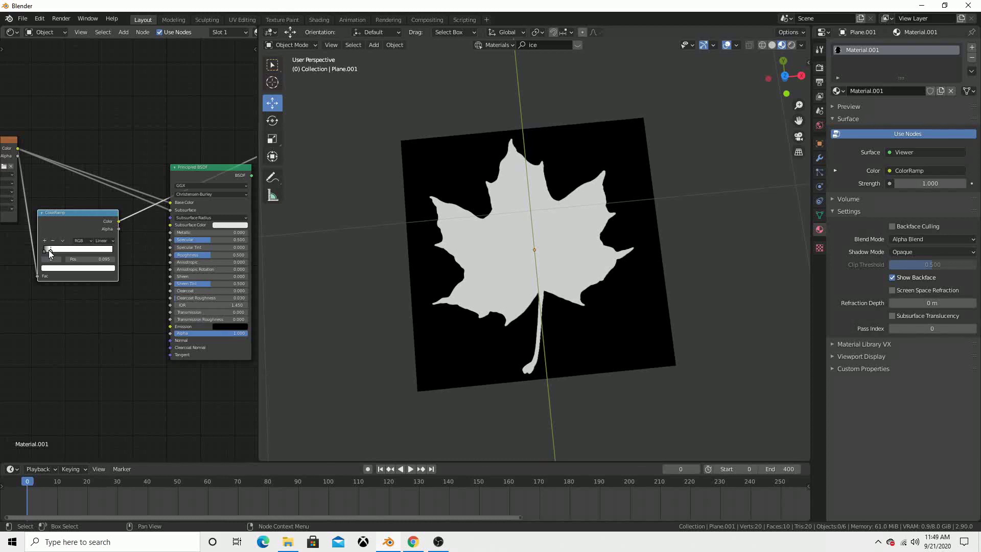
drag(49, 251, 47, 251)
click(102, 241)
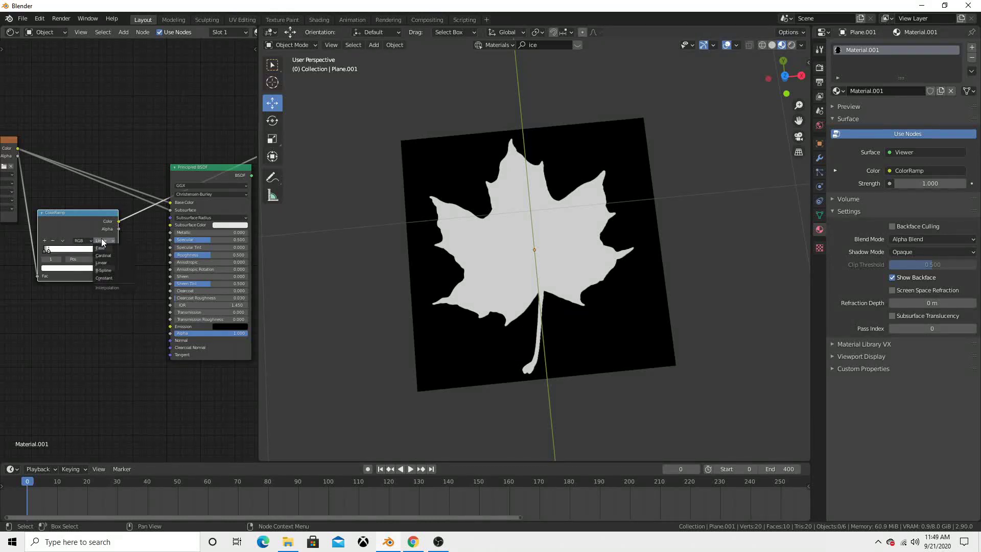
click(118, 280)
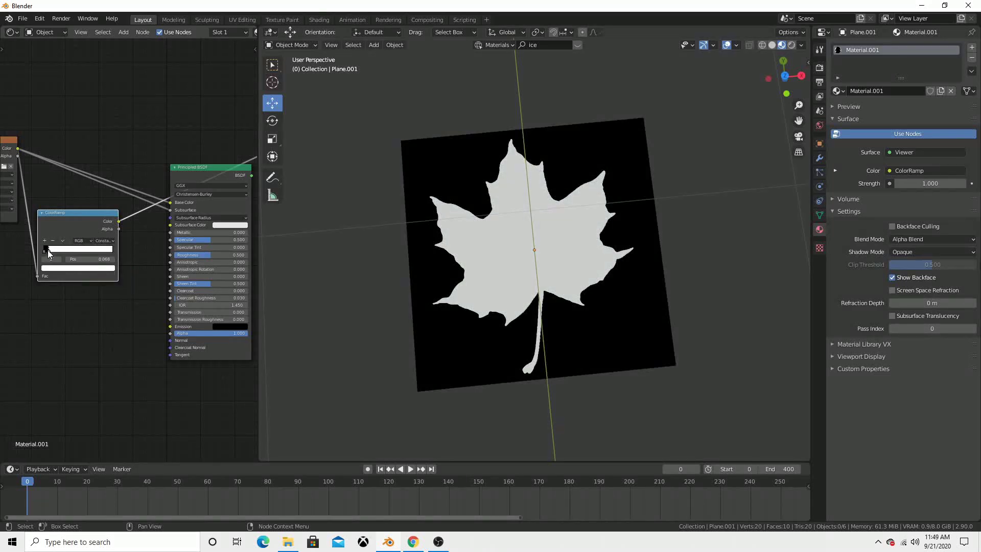
Step: Link the ColorRamp's Color output to the Principled BSDF's Alpha input and restore the Principled BSDF as the surface output
drag(119, 221, 170, 333)
scroll(200, 212, down, 3)
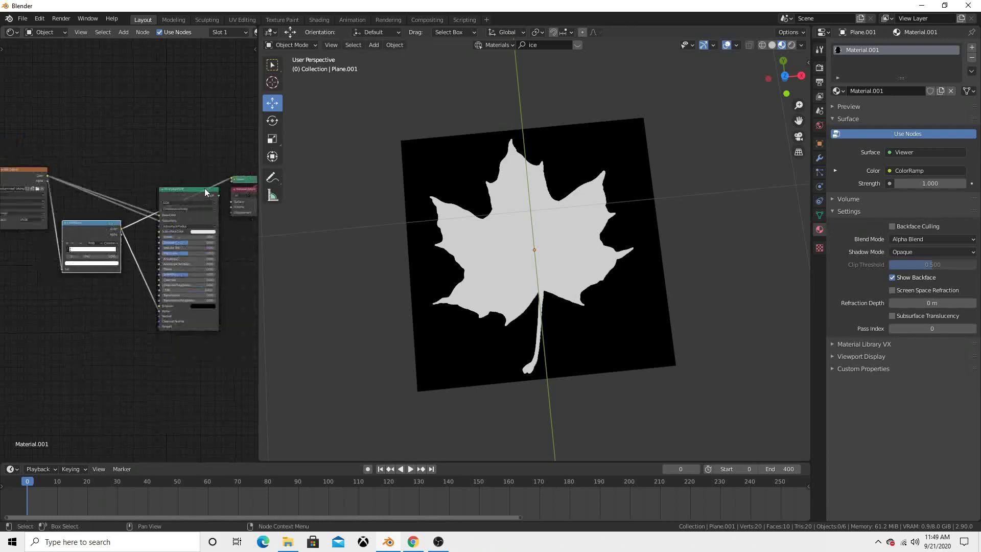
drag(200, 207, 210, 213)
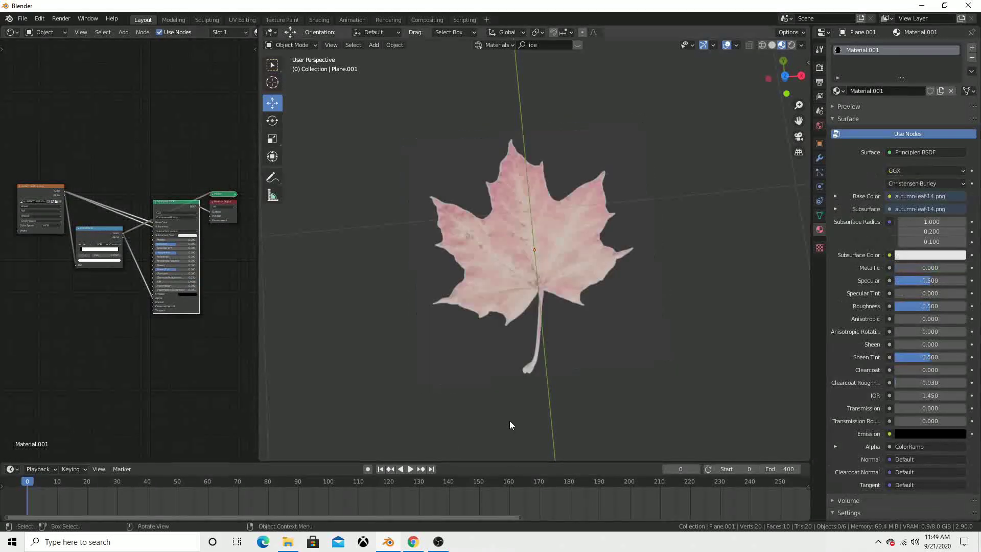
middle_drag(510, 422, 568, 392)
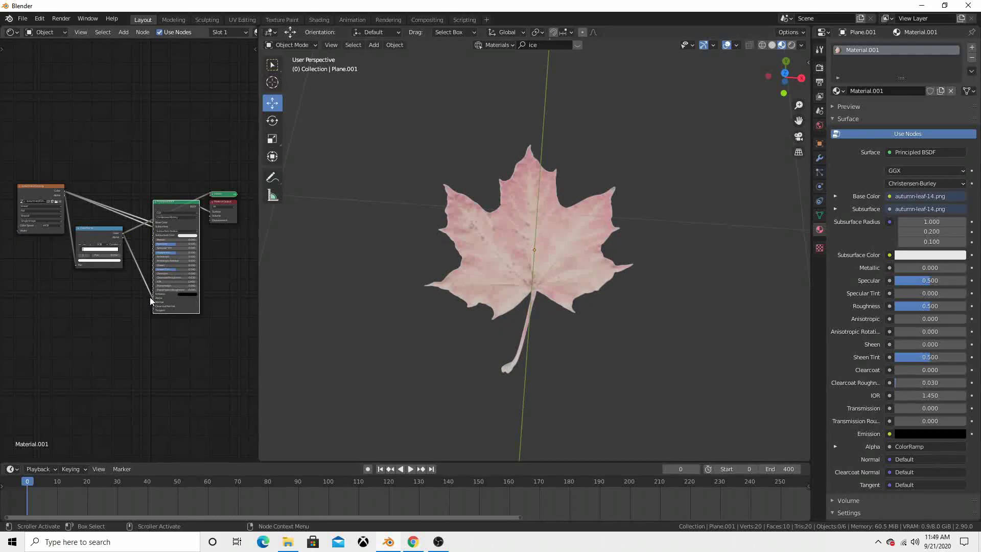
Step: Disconnect the ColorRamp from the Alpha input for comparison, link it back and inspect the leaf's transparency
drag(154, 297, 134, 271)
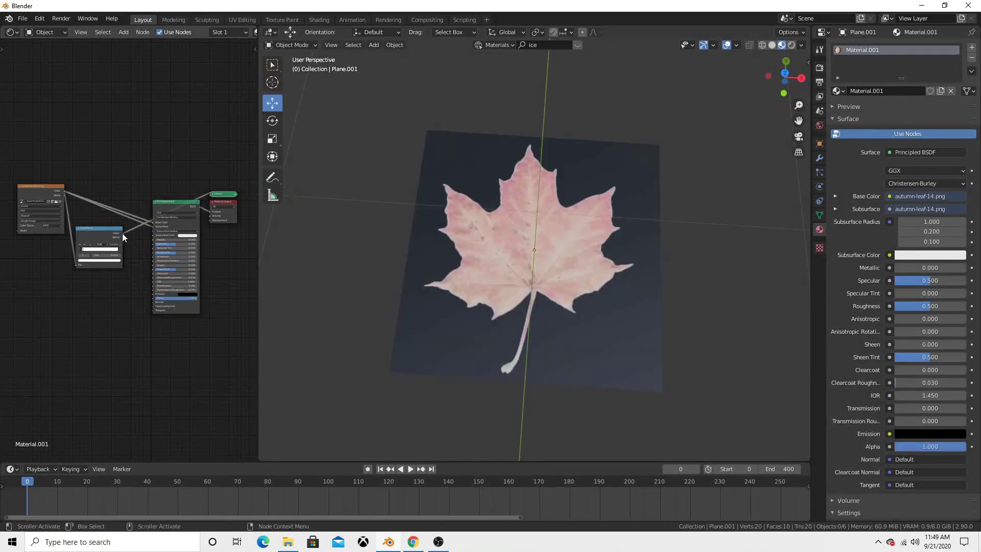
drag(122, 236, 153, 298)
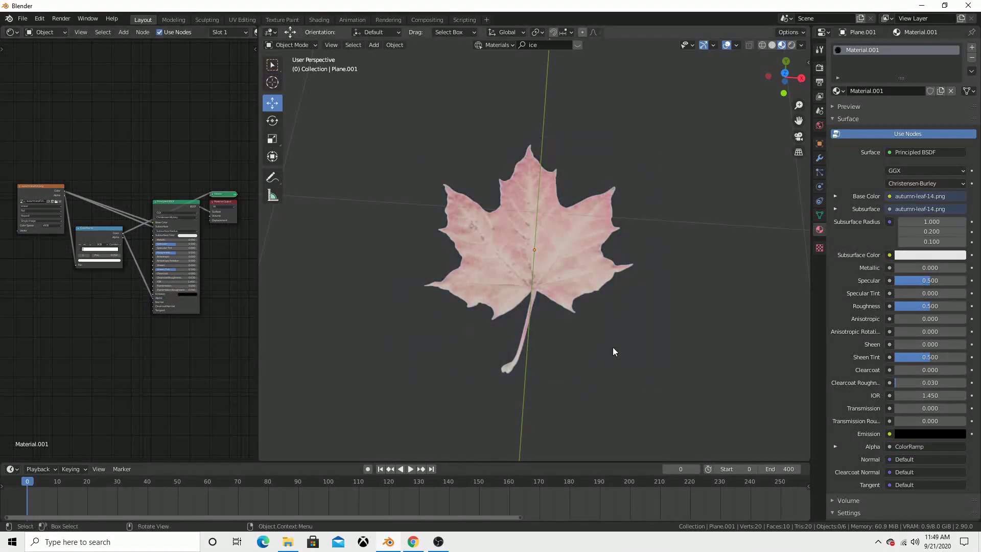
middle_drag(613, 351, 567, 345)
scroll(567, 345, up, 5)
scroll(567, 345, down, 5)
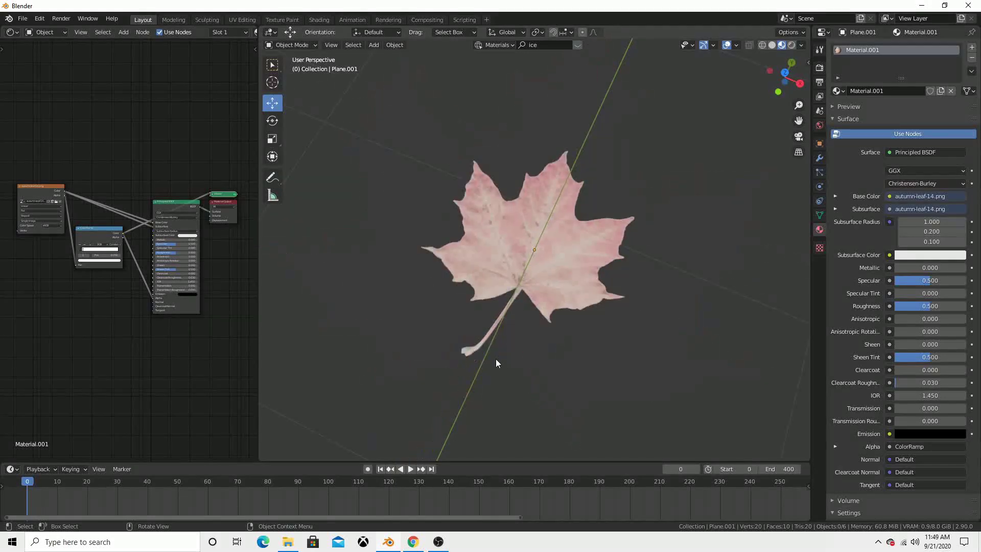
middle_drag(496, 359, 807, 352)
Step: Show the plane's particle settings, switch the viewport to Rendered shading and examine the leaf
click(819, 174)
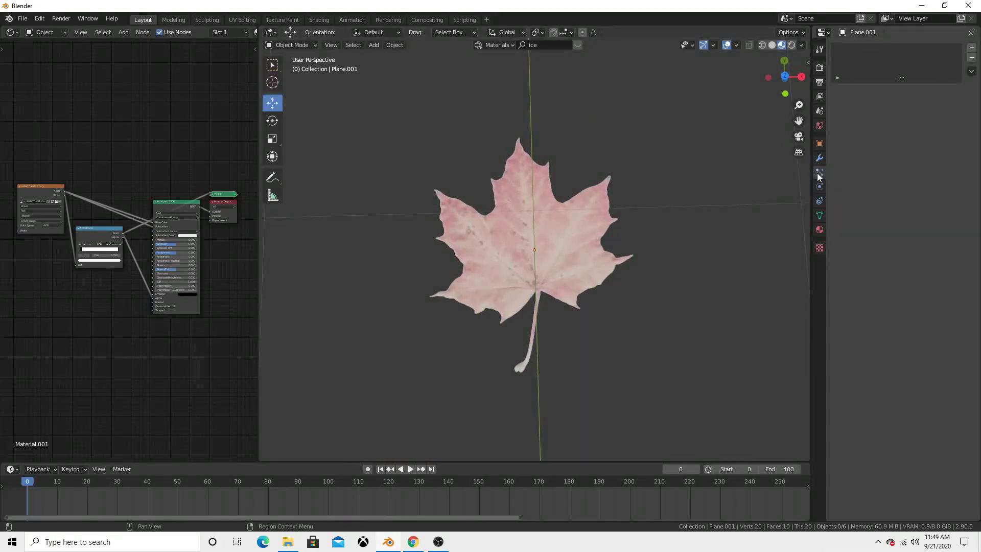
click(791, 45)
scroll(621, 295, down, 5)
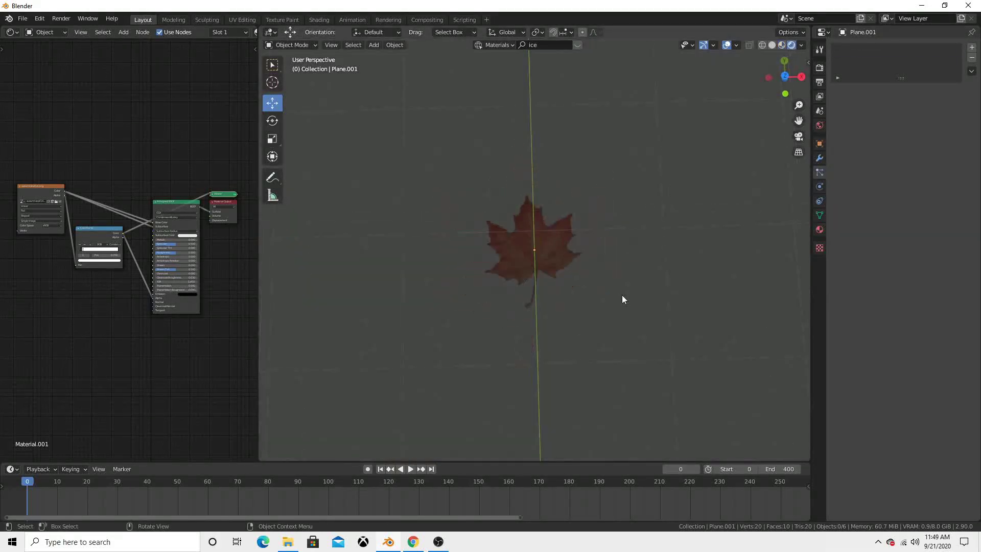
scroll(621, 295, up, 6)
scroll(605, 348, down, 2)
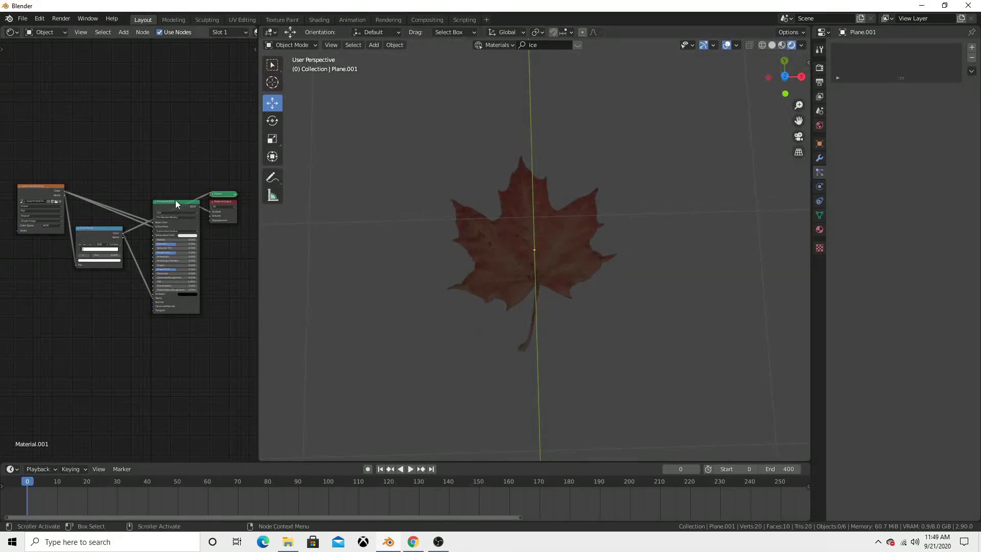
Step: Spread out the Principled BSDF and ColorRamp nodes and add a Normal Map node below the ColorRamp
drag(176, 201, 221, 233)
click(29, 190)
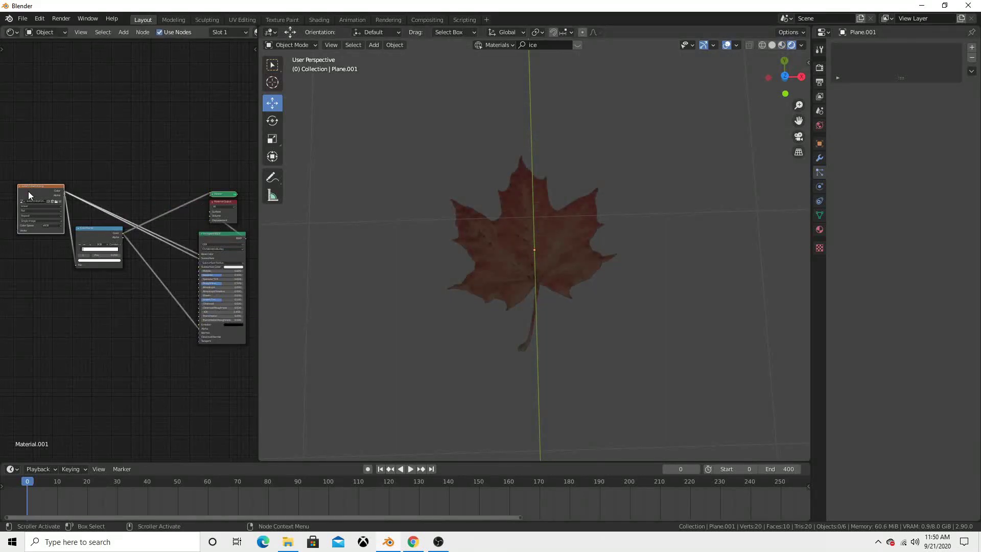
drag(90, 249, 125, 181)
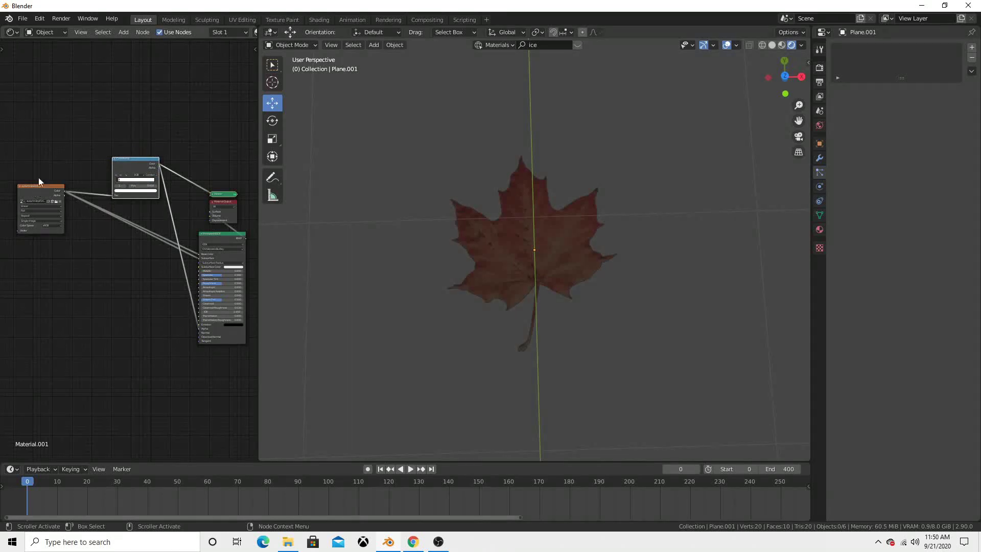
click(130, 33)
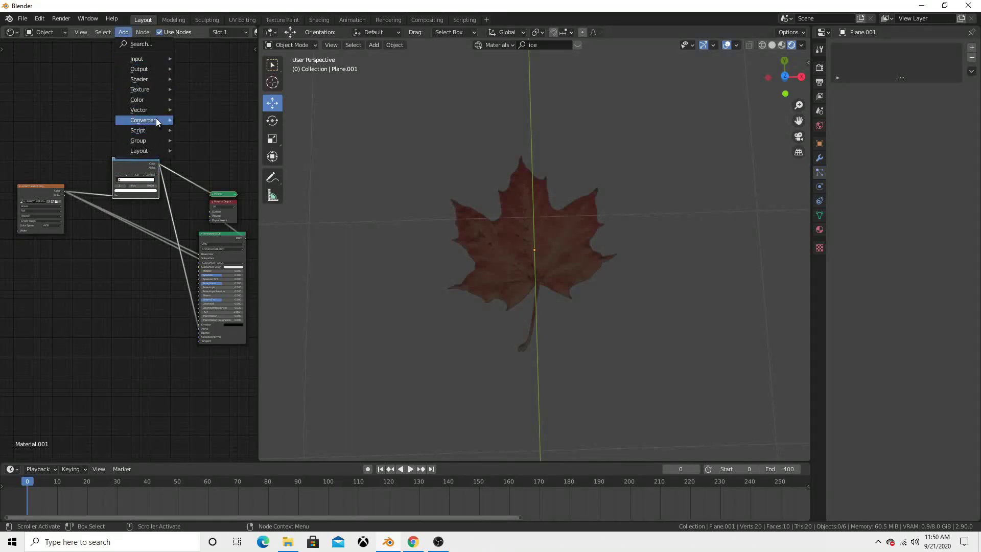
mouse_move(155, 118)
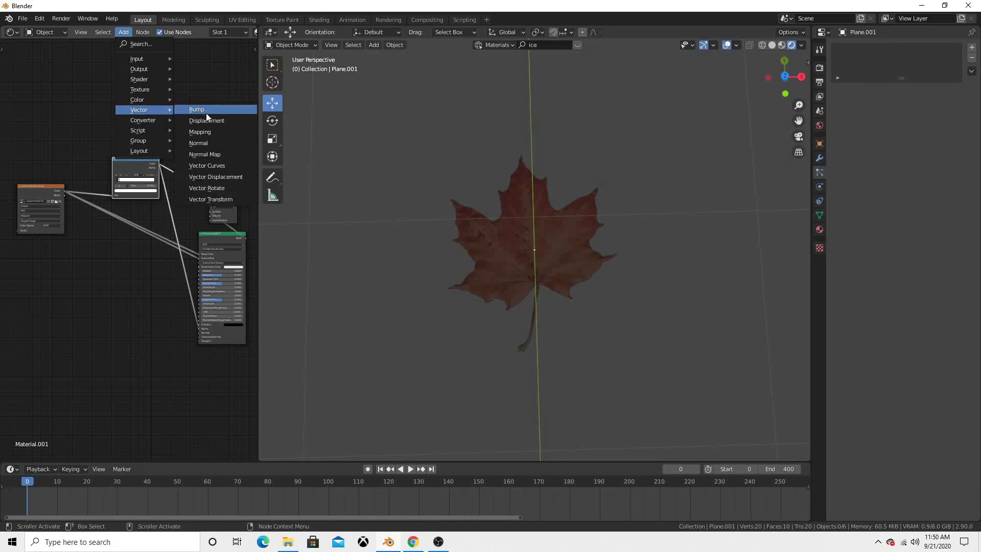
click(207, 154)
click(115, 265)
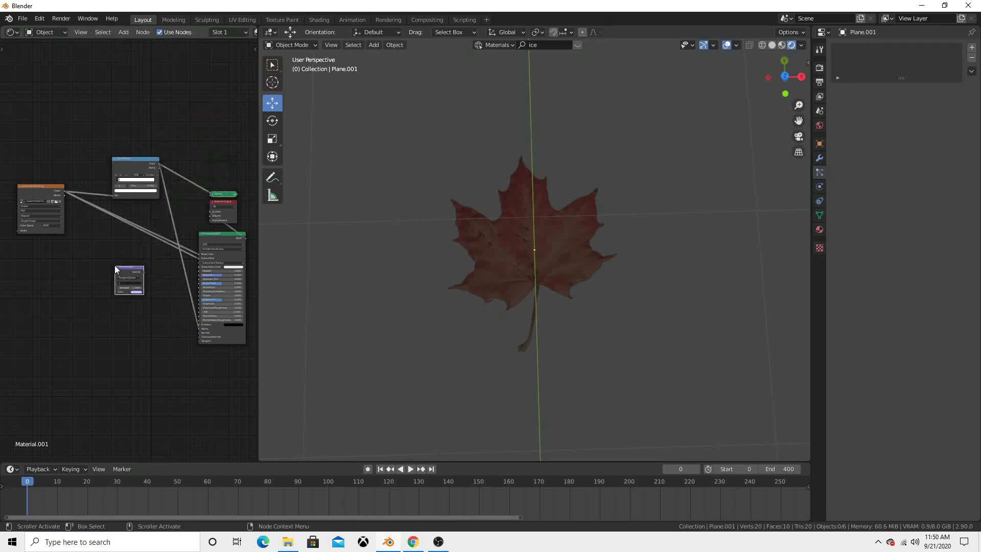
Step: Link the leaf image's Color to the Normal Map's Color and its Normal output to the Principled BSDF's Normal input
scroll(154, 339, up, 2)
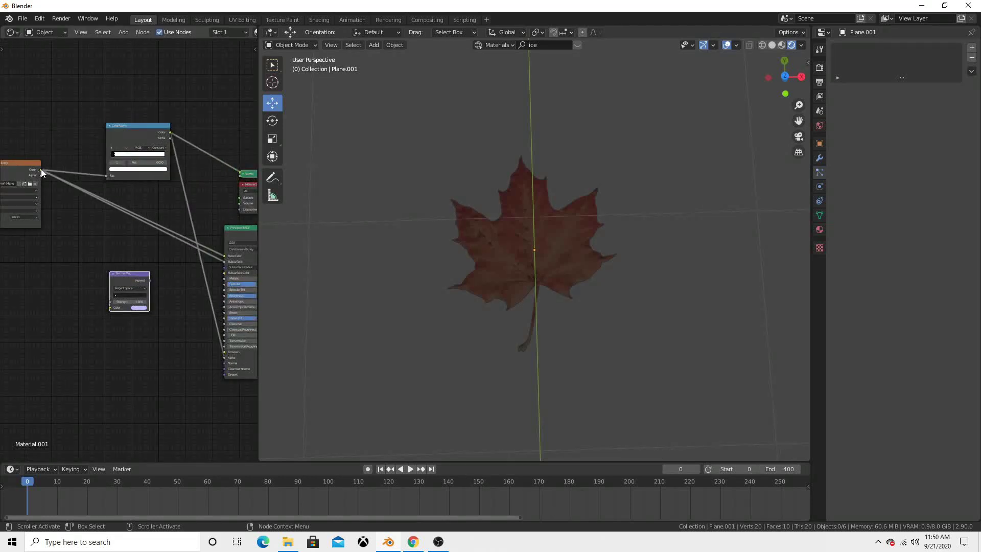
drag(41, 168, 108, 312)
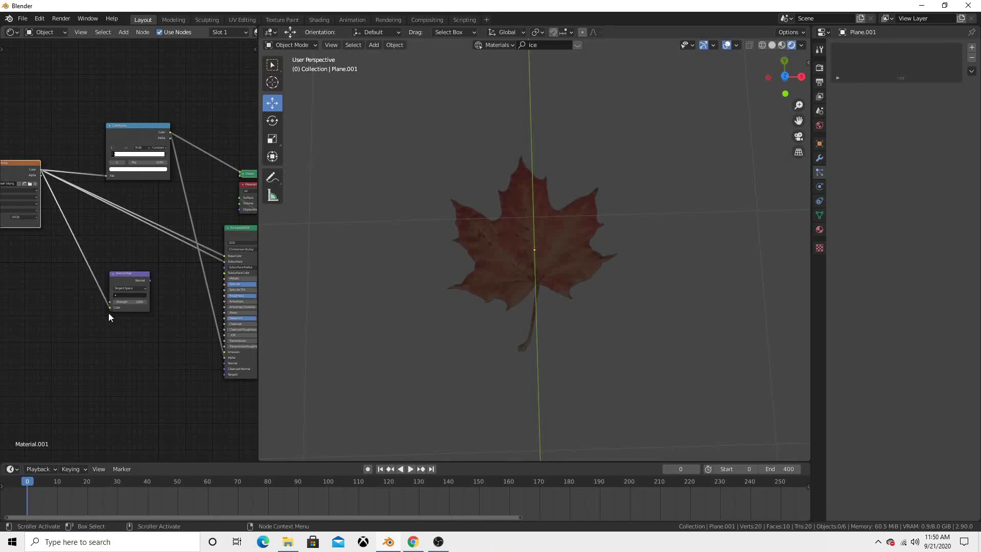
drag(150, 280, 225, 364)
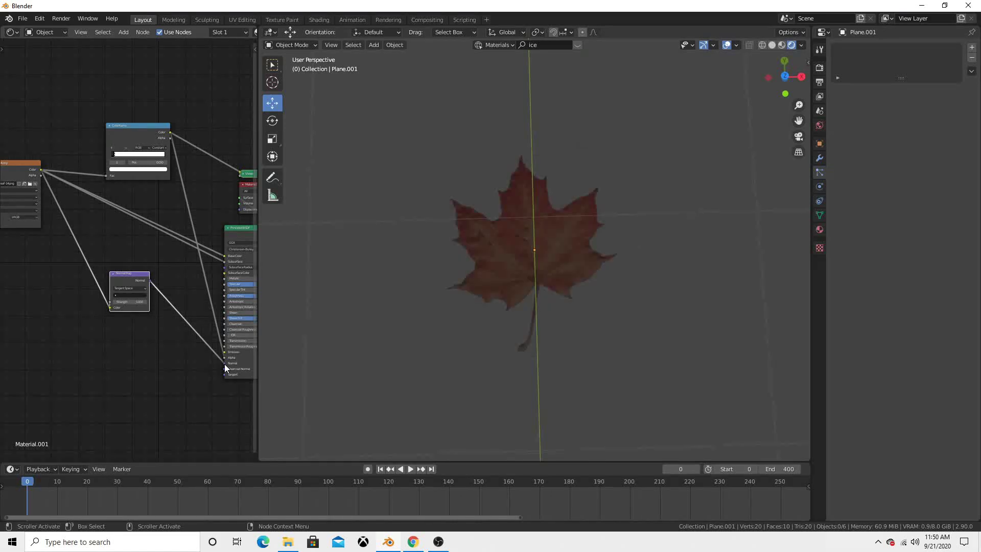
scroll(522, 280, up, 5)
scroll(522, 278, down, 1)
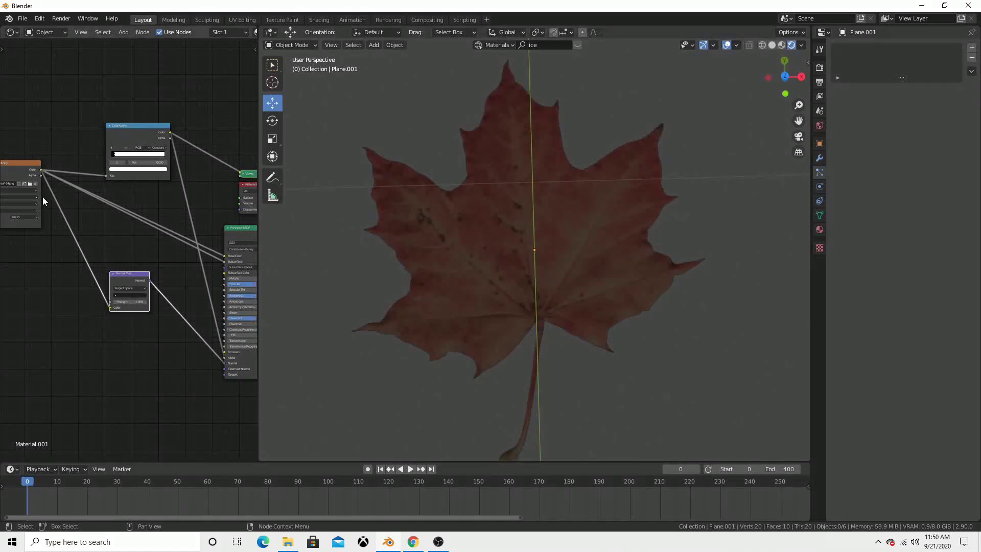
Step: Try driving the Principled BSDF's Roughness with the leaf image's Color output and inspect the leaf
drag(41, 169, 225, 296)
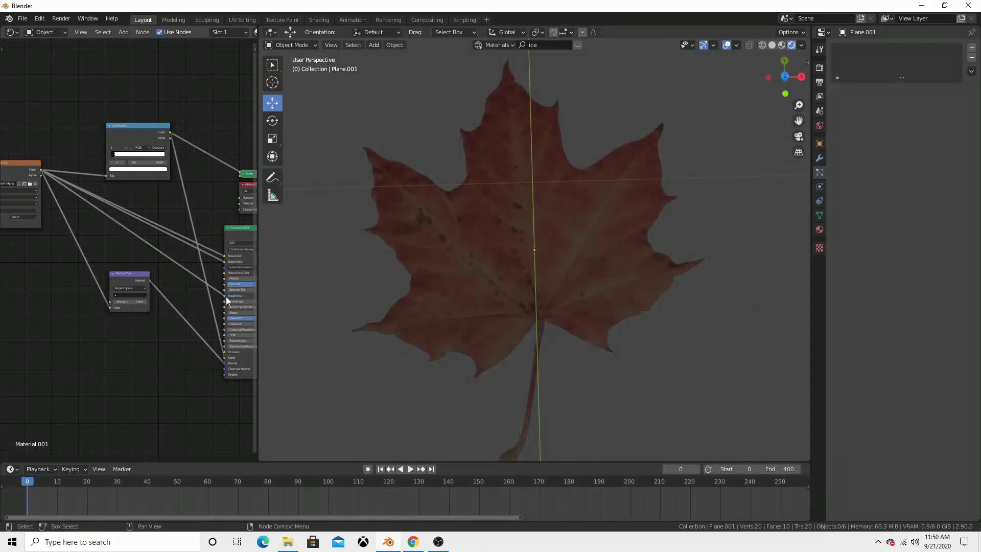
scroll(467, 315, down, 1)
scroll(468, 314, down, 3)
scroll(472, 313, up, 2)
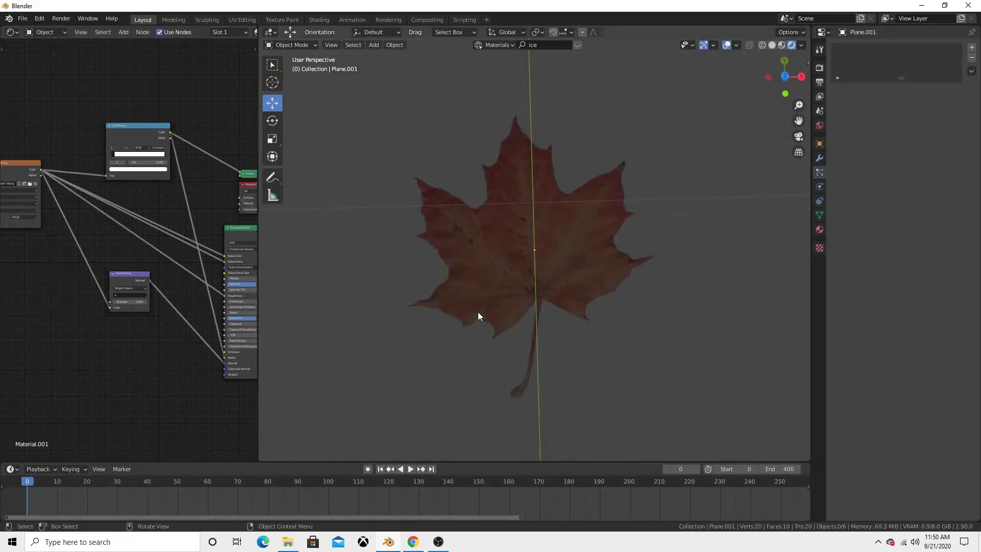
scroll(513, 305, down, 2)
middle_drag(570, 354, 390, 308)
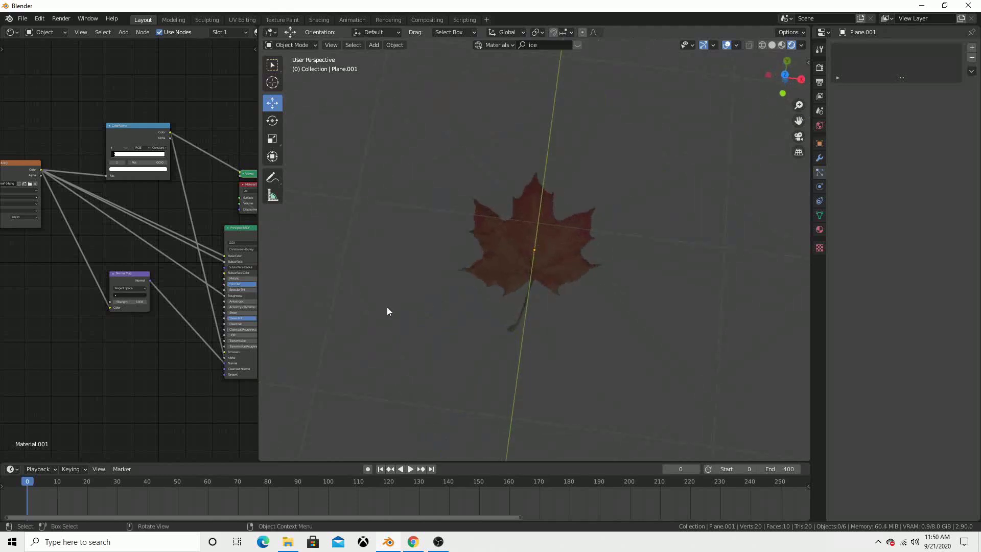
middle_drag(357, 265, 262, 342)
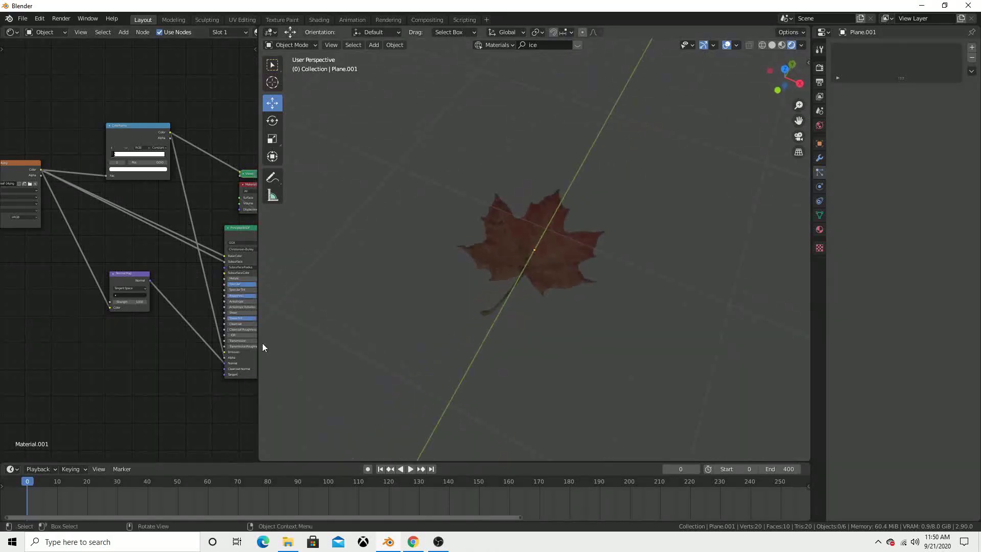
Step: Raise the Principled BSDF's Roughness to near its maximum and increase its Transmission slightly
middle_drag(253, 308, 197, 300)
drag(198, 290, 223, 289)
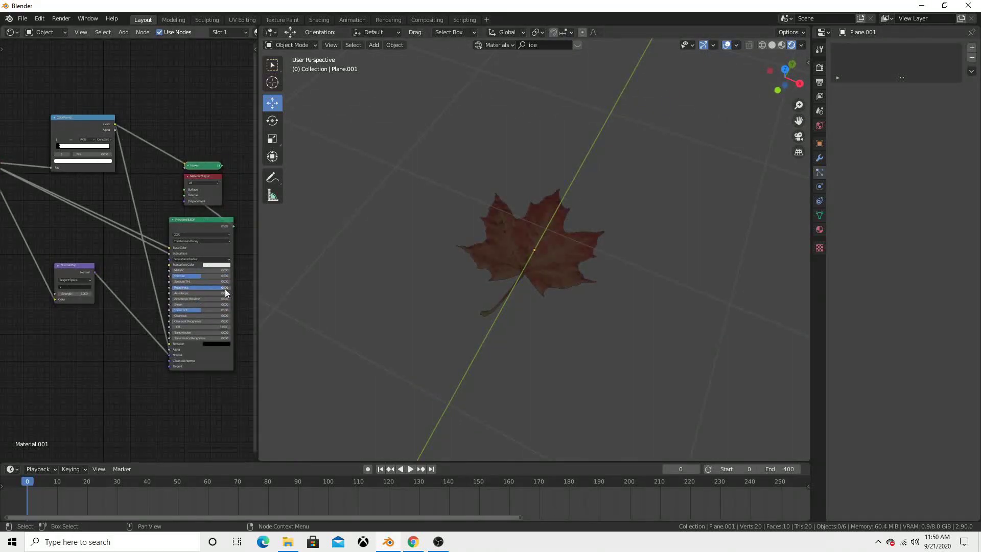
middle_drag(434, 276, 512, 313)
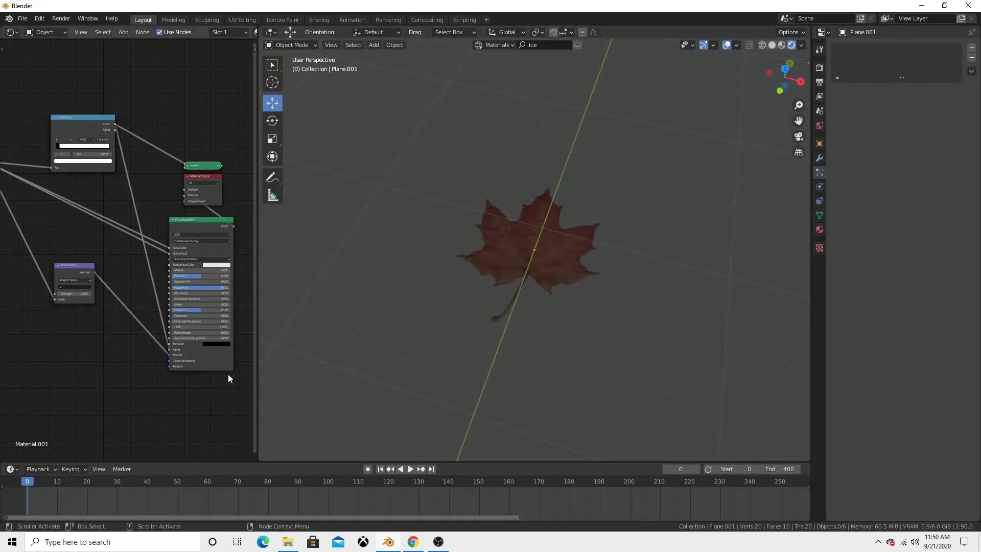
drag(175, 336, 187, 335)
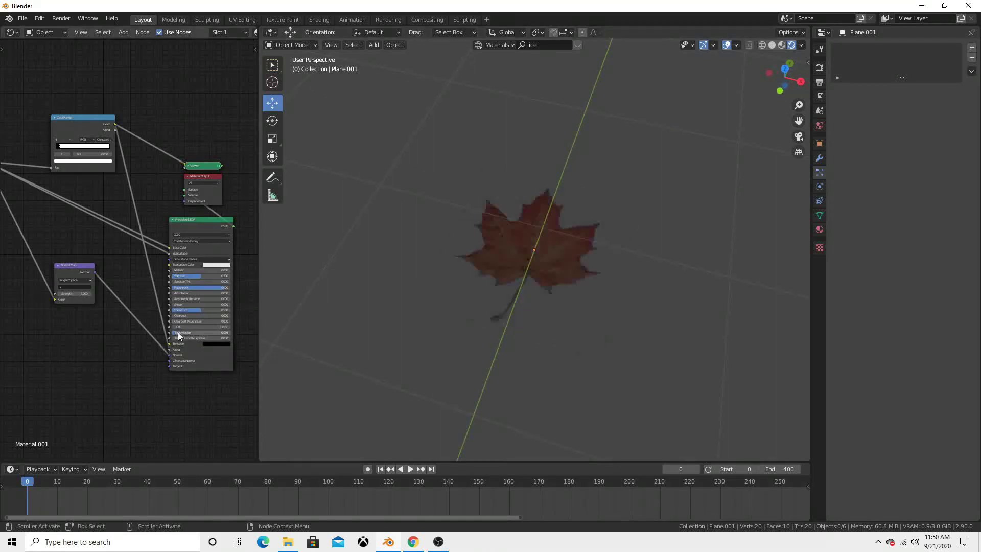
Step: Set the Principled BSDF's Transmission to 0.150 after trying a higher amount and checking the leaf from several angles
mouse_move(510, 286)
middle_down()
mouse_move(519, 243)
mouse_move(639, 209)
mouse_move(561, 286)
middle_up()
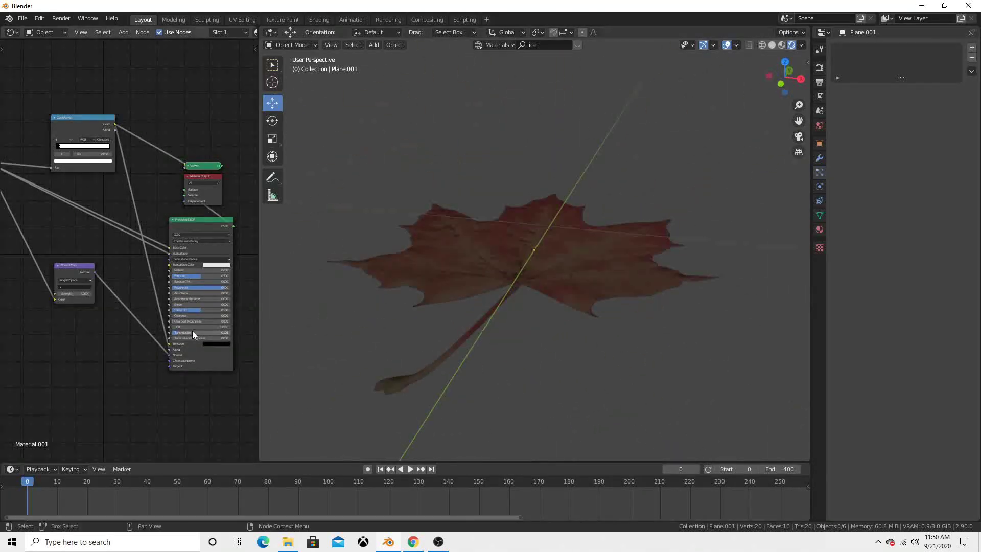
drag(192, 332, 207, 332)
mouse_move(491, 327)
middle_down()
mouse_move(507, 340)
mouse_move(596, 286)
mouse_move(393, 343)
middle_up()
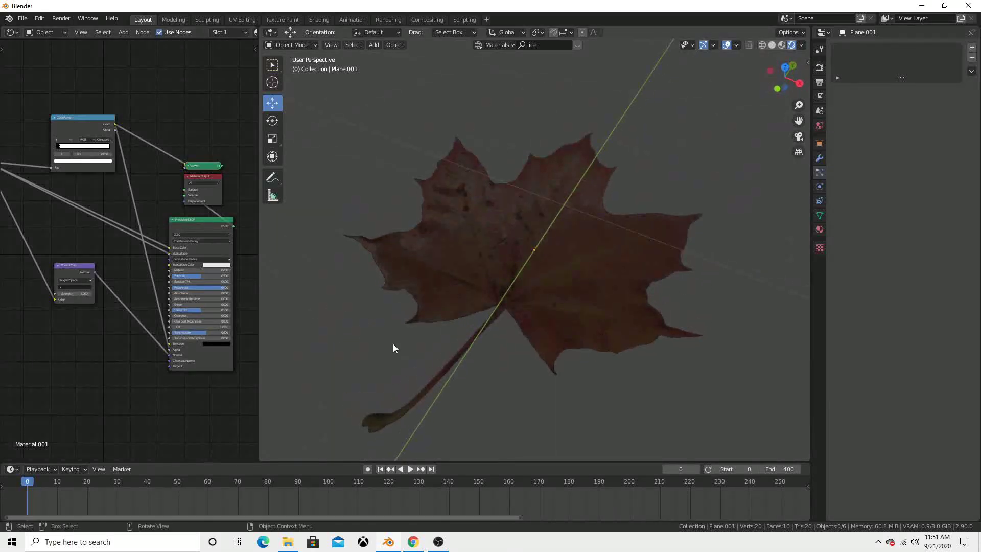
drag(200, 334, 181, 333)
scroll(480, 358, down, 3)
middle_drag(502, 360, 562, 358)
scroll(132, 307, down, 4)
Step: Duplicate the leaf's Image Texture node and place the copy below the original
click(100, 166)
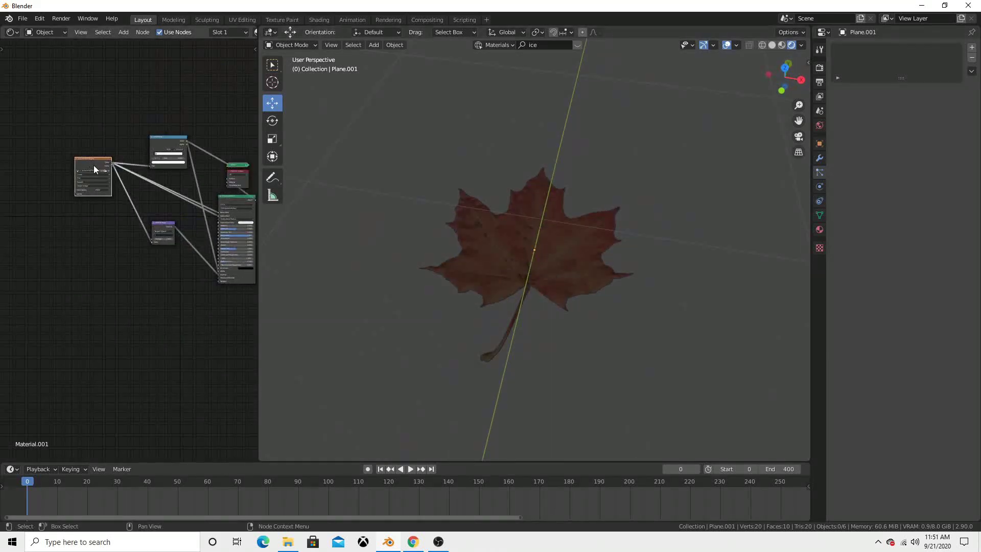
drag(54, 103, 198, 329)
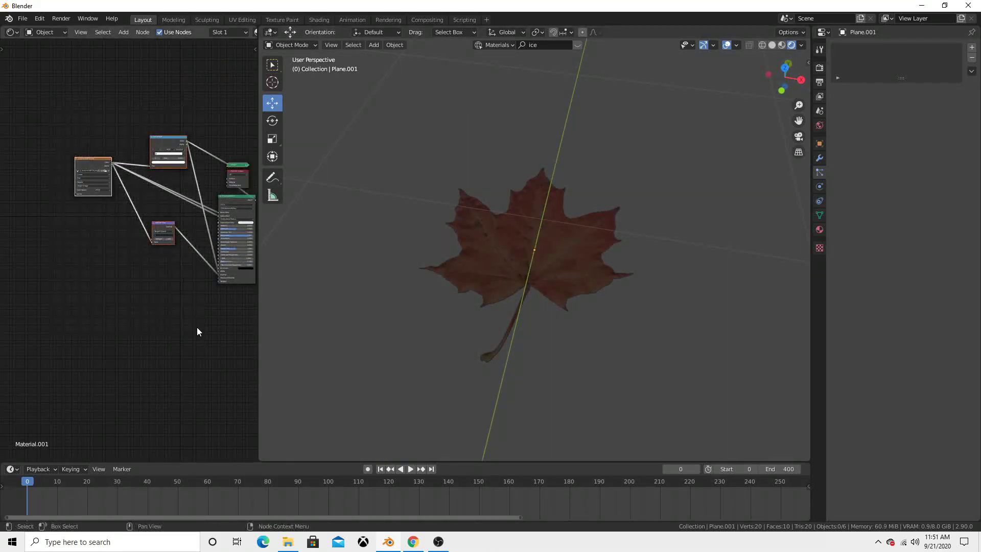
click(197, 326)
click(92, 158)
key(shift+d)
click(87, 267)
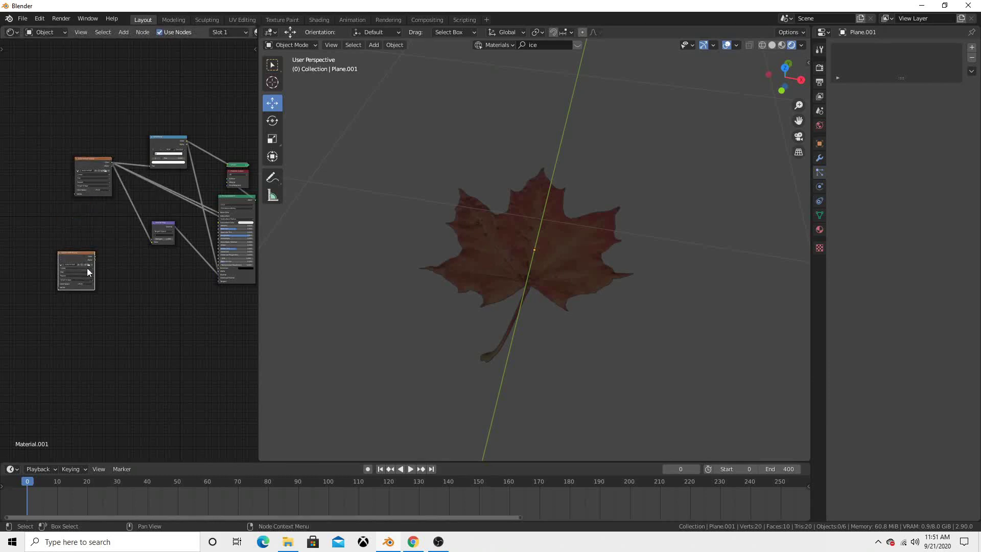
Step: Load 20774-9-realistic-autumn-fall-leaves.png from the Leaves\Autumnleaves texture folder into the copied image node
click(87, 262)
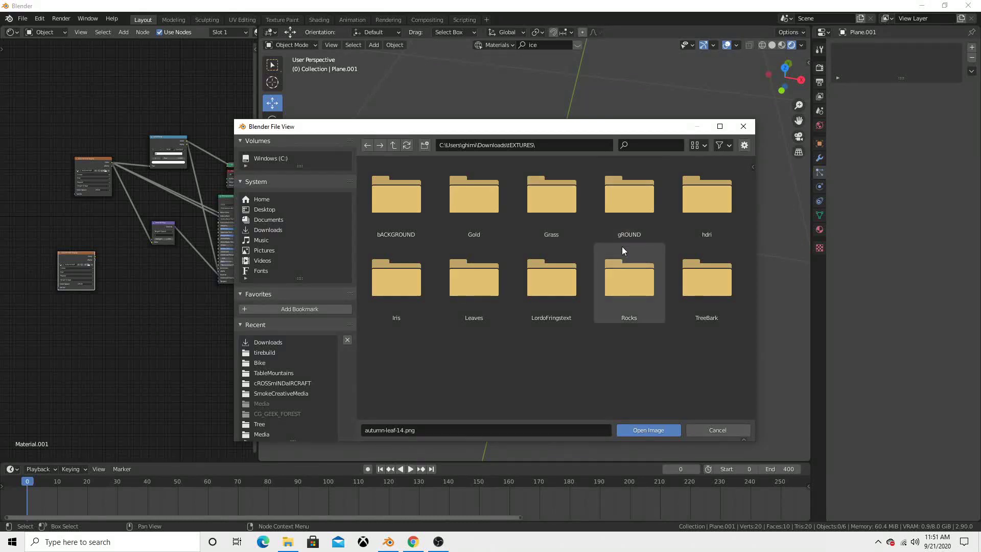
double_click(497, 290)
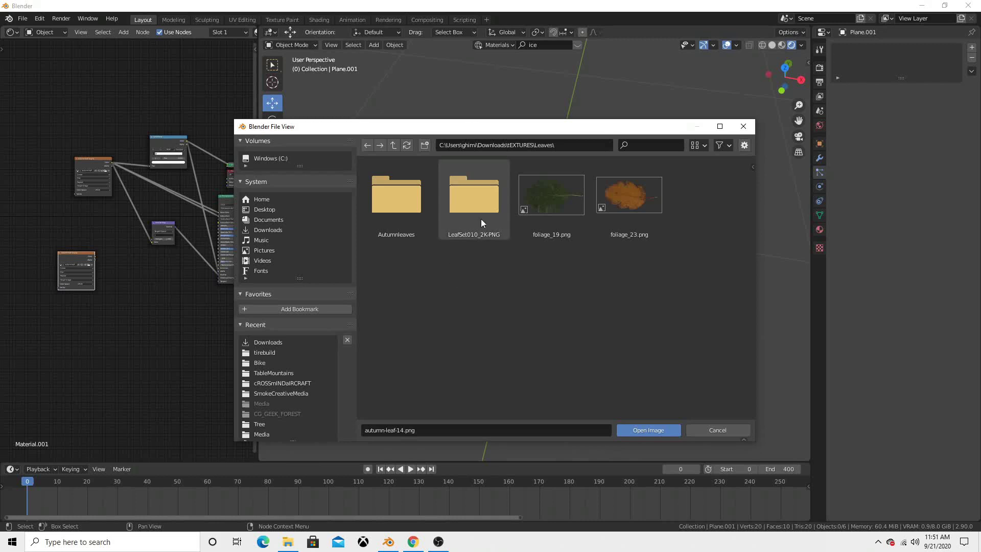
double_click(408, 204)
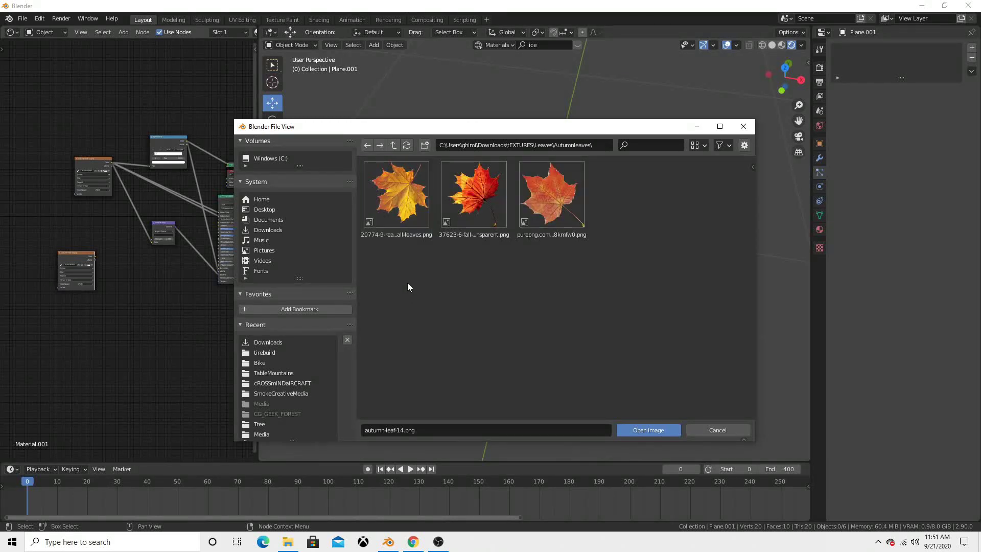
click(413, 208)
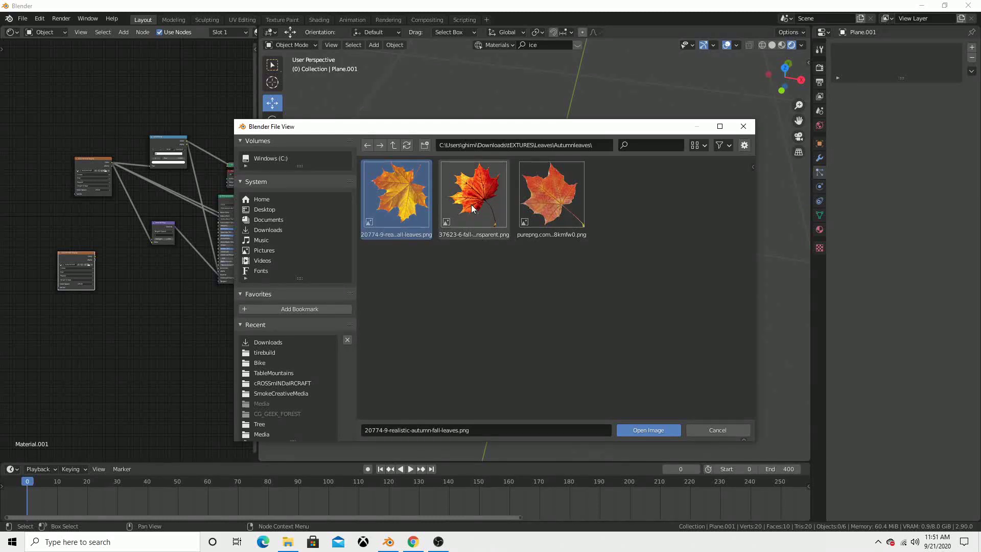
double_click(414, 208)
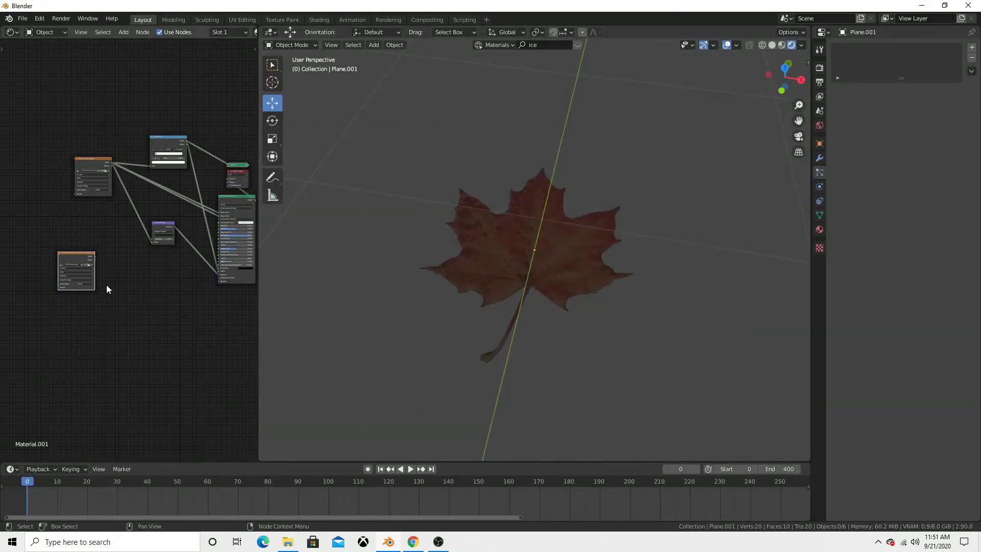
Step: Preview the new yellow leaf image directly on the plane and show the plane's material settings
scroll(107, 286, up, 2)
middle_drag(176, 342, 156, 319)
ctrl+shift+click(47, 243)
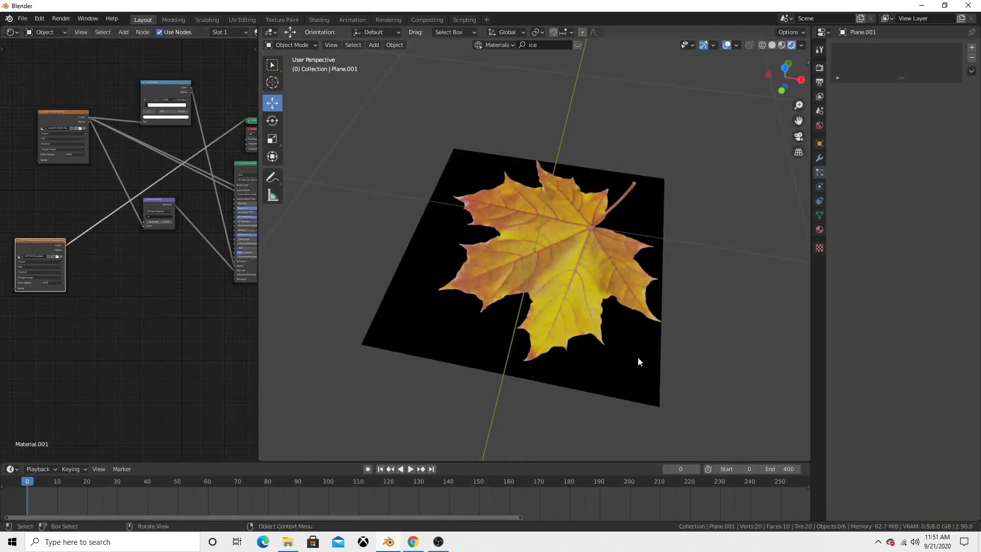
click(819, 229)
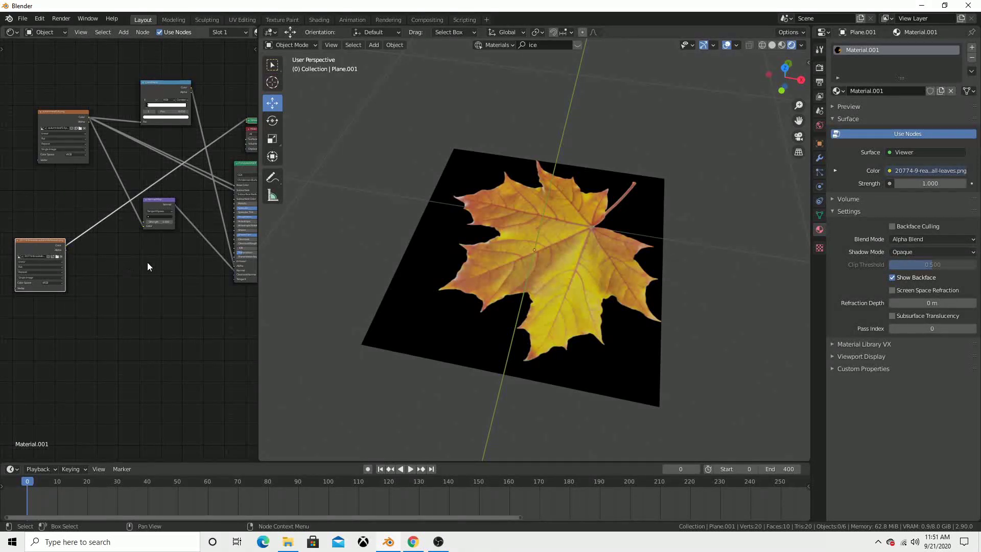
Step: Duplicate the Principled BSDF node and place the copy beneath the Normal Map node
mouse_move(147, 266)
middle_down()
mouse_move(115, 263)
mouse_move(134, 267)
middle_up()
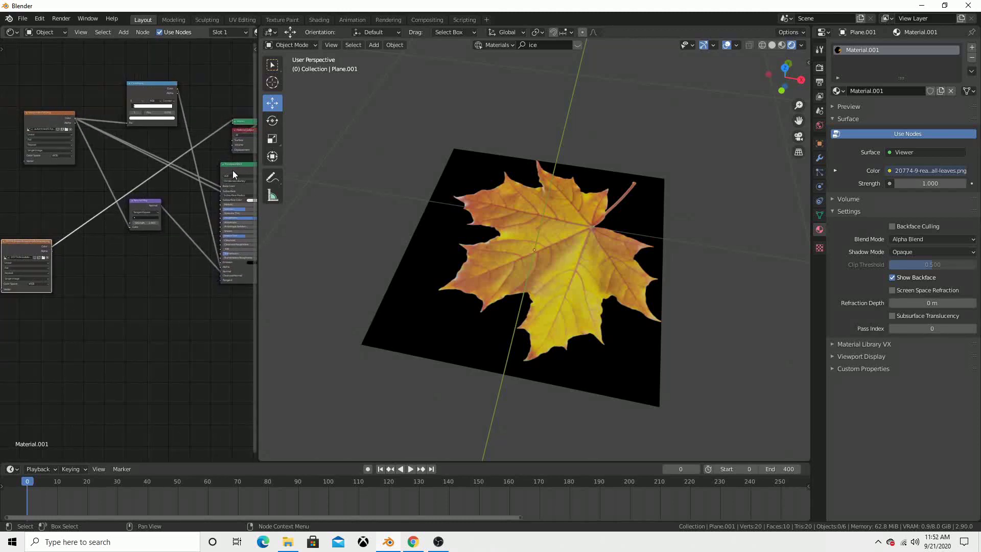
click(232, 170)
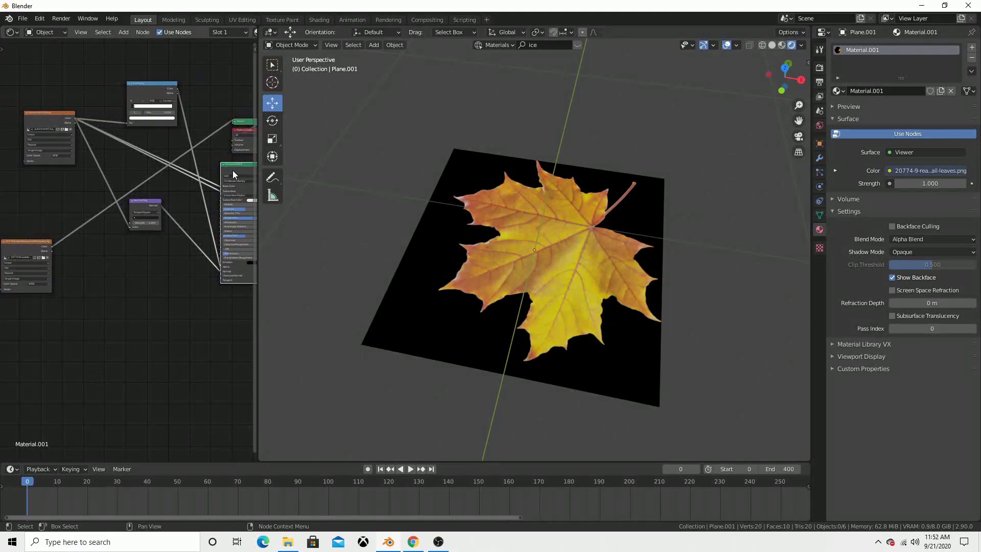
key(shift+d)
click(161, 277)
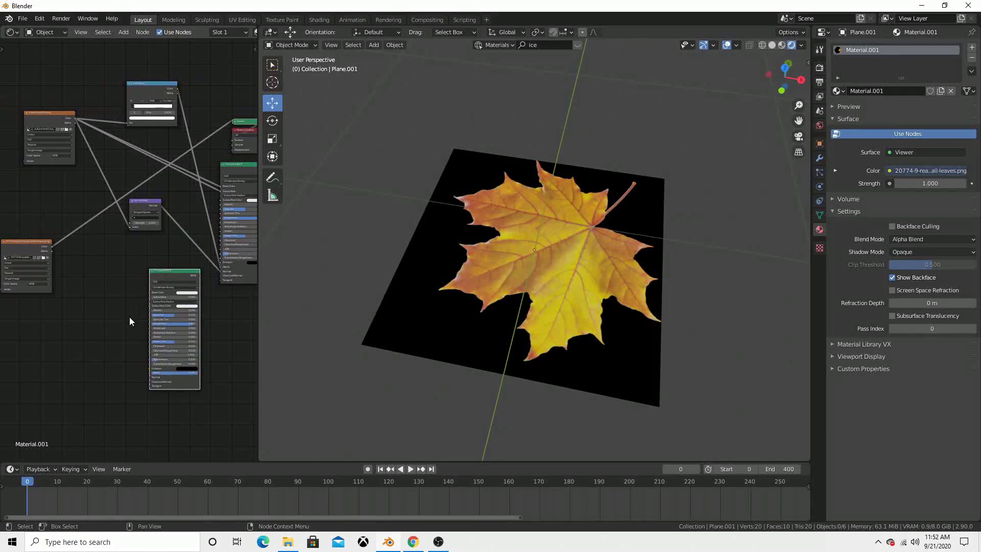
Step: Link the new leaf image's Color to the copied Principled BSDF's Base Color and route that shader to the Material Output
scroll(130, 317, up, 3)
scroll(129, 318, down, 3)
middle_drag(125, 339, 146, 289)
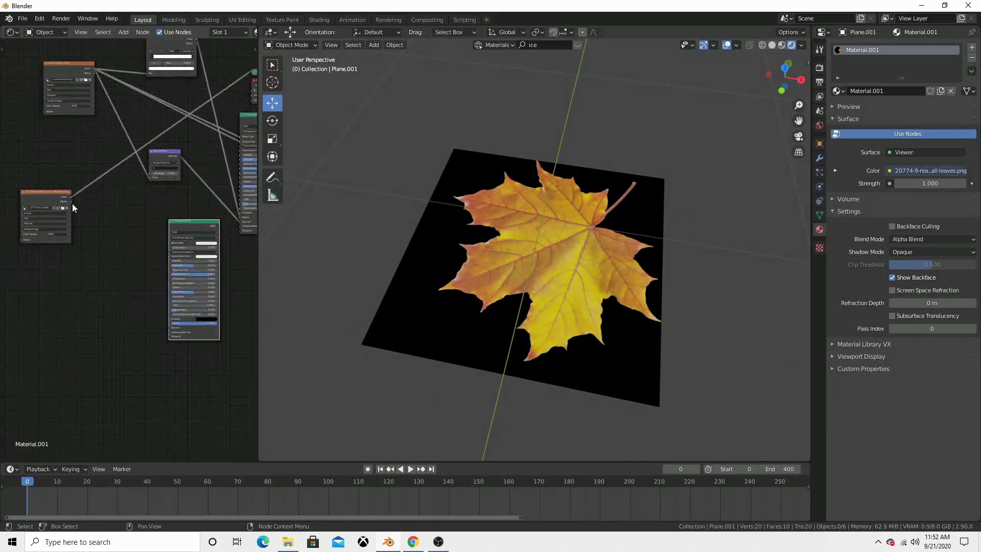
drag(71, 197, 170, 244)
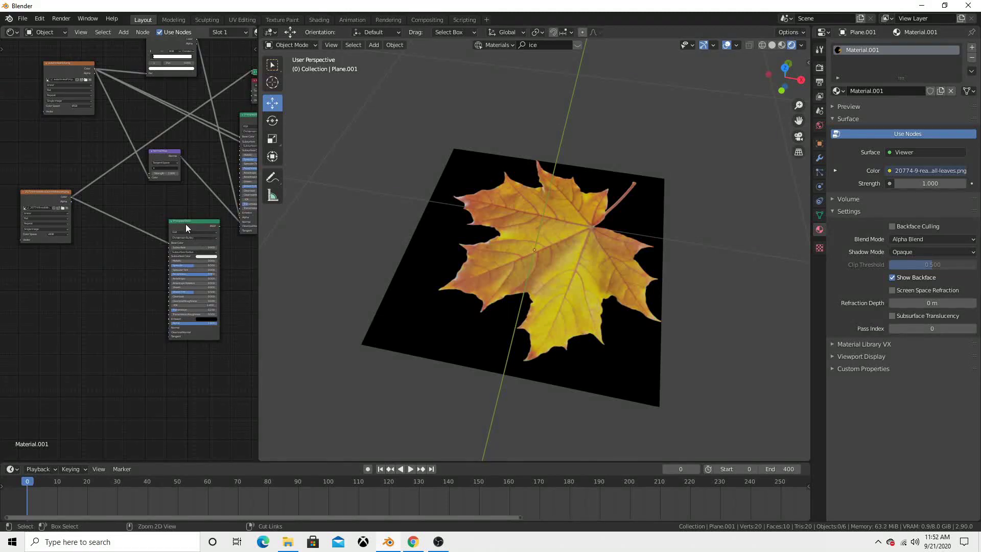
ctrl+shift+click(186, 223)
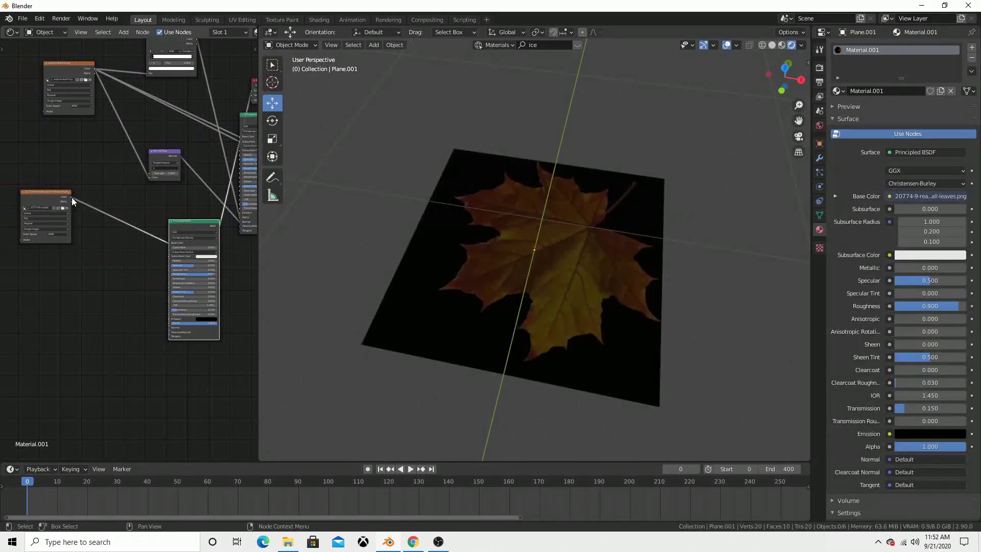
Step: Try the new image's Color as the copied shader's Subsurface input, and disconnect Subsurface on both Principled BSDF nodes
drag(72, 197, 168, 250)
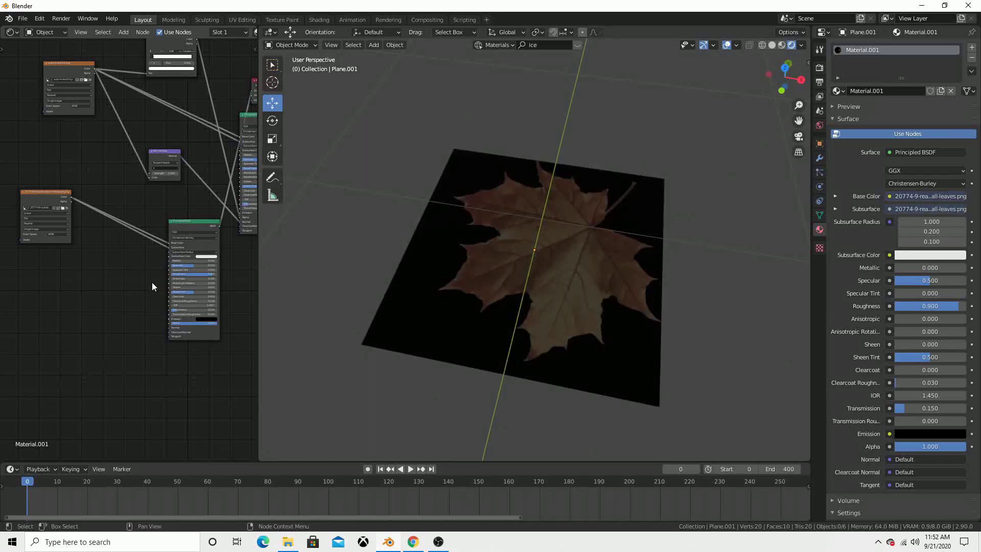
drag(167, 250, 122, 240)
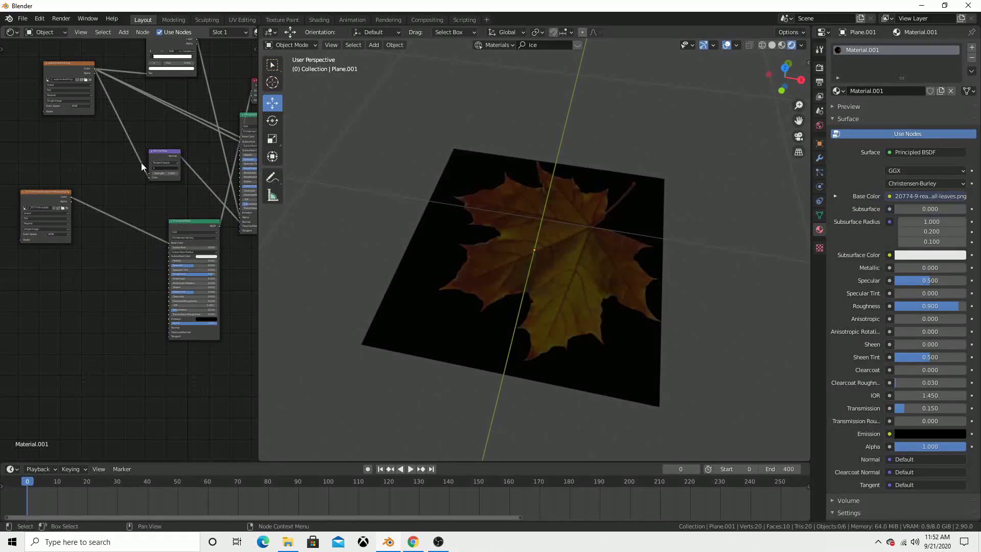
middle_drag(99, 145, 70, 176)
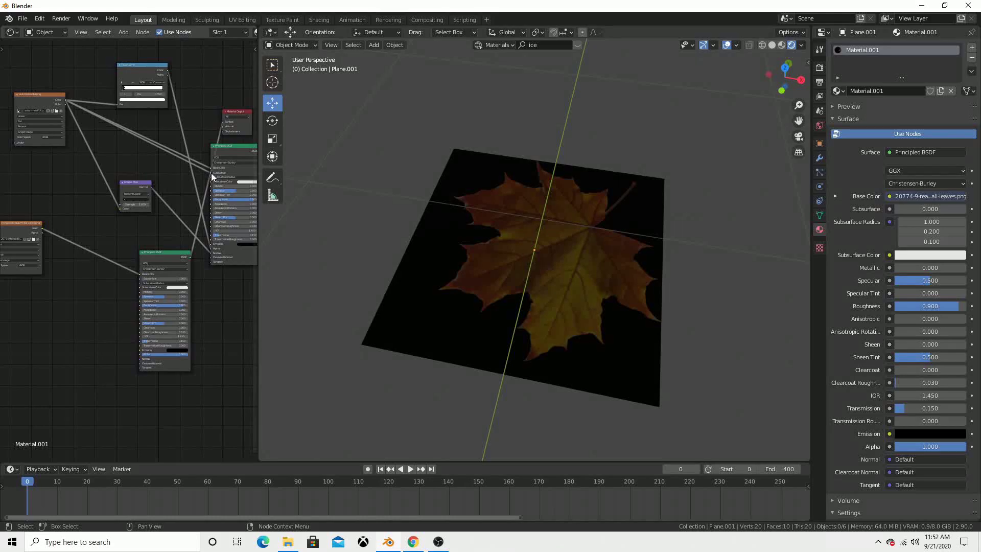
drag(209, 174, 174, 170)
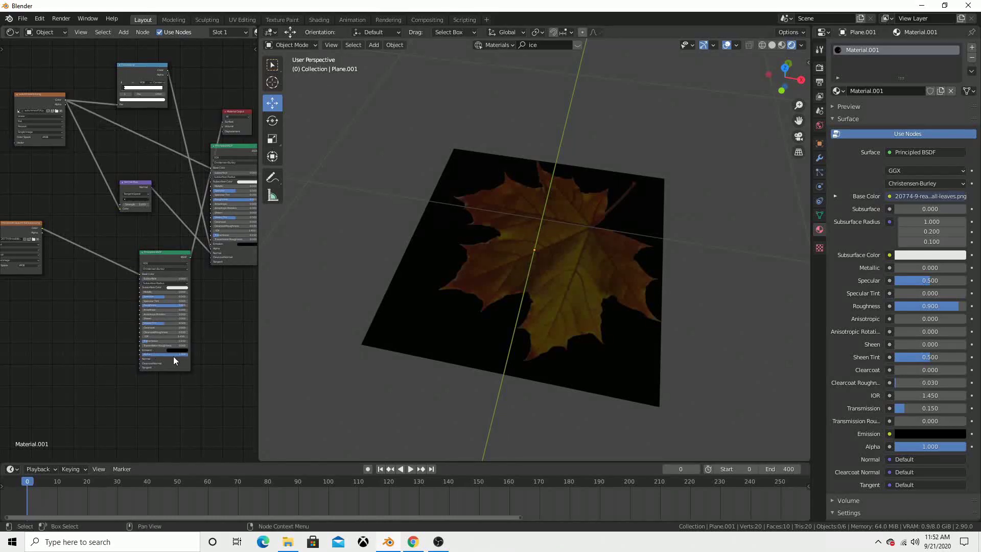
Step: Duplicate the Normal Map node and place the copy beside the second Principled BSDF
middle_drag(222, 351, 241, 317)
scroll(161, 260, up, 3)
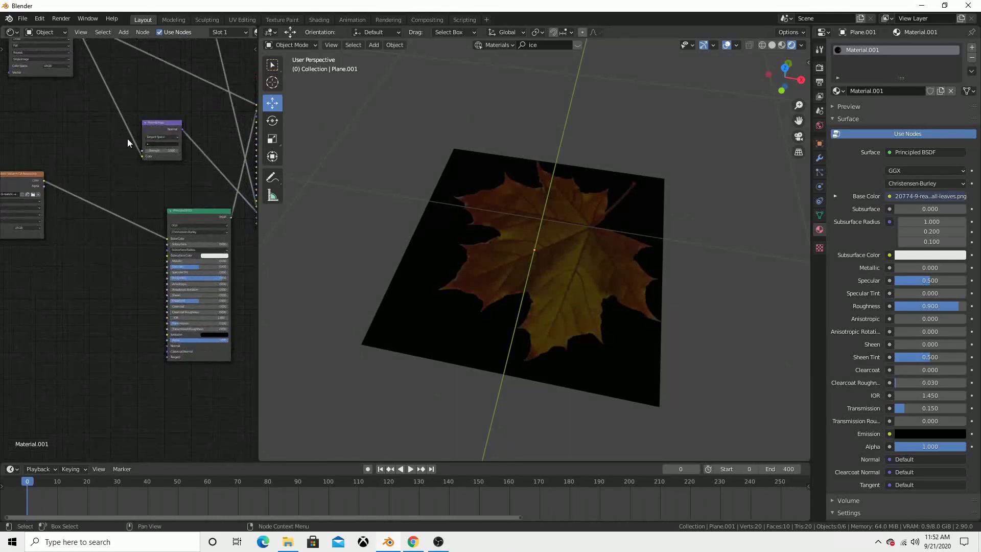
click(157, 130)
key(shift+d)
click(100, 266)
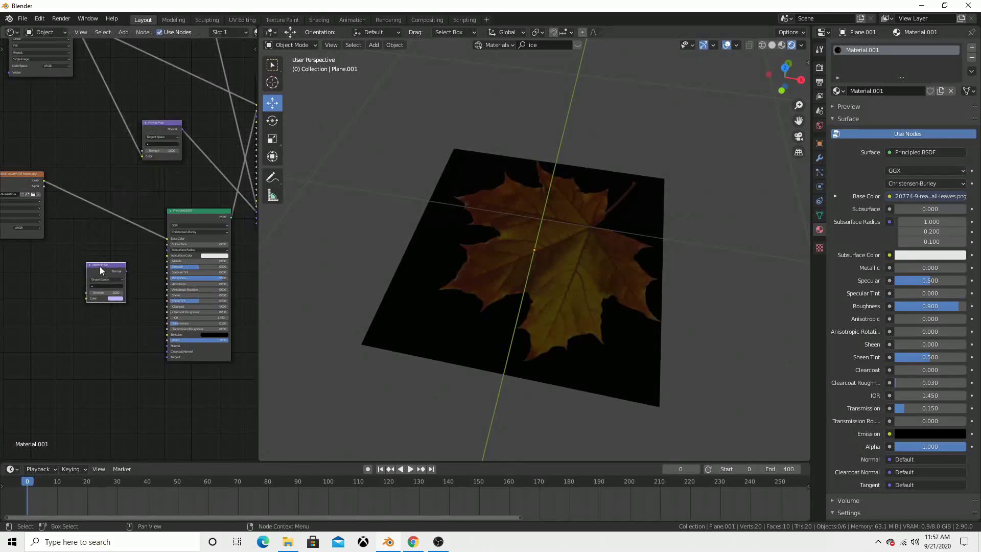
Step: Feed the new image's Color through the copied Normal Map into the second Principled BSDF's Normal, and move the Normal Map lower
drag(44, 181, 86, 297)
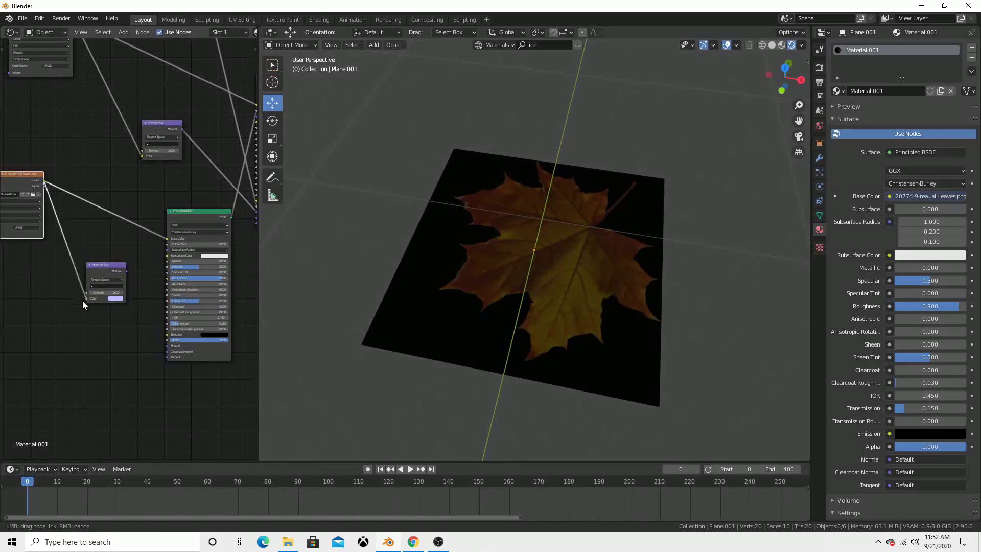
drag(127, 271, 167, 347)
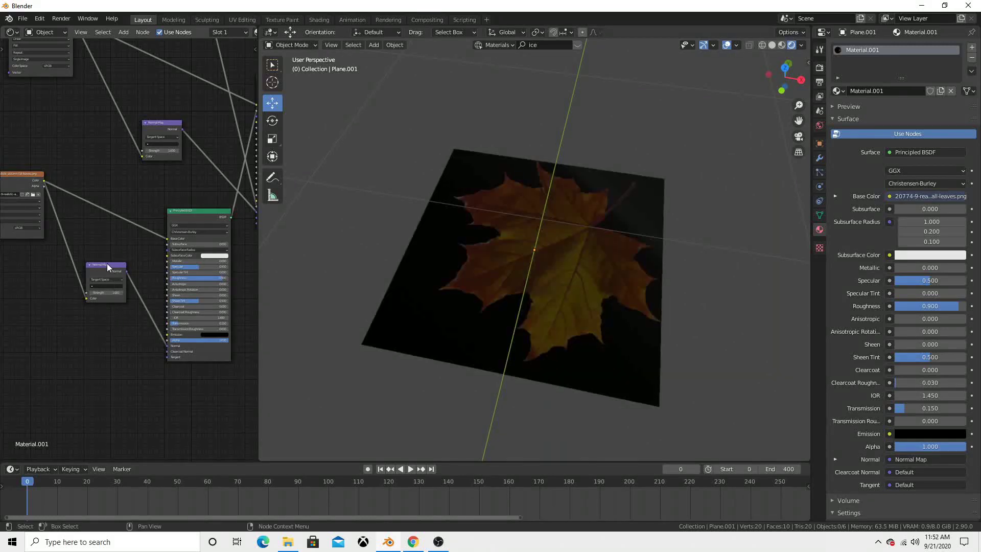
drag(107, 263, 107, 313)
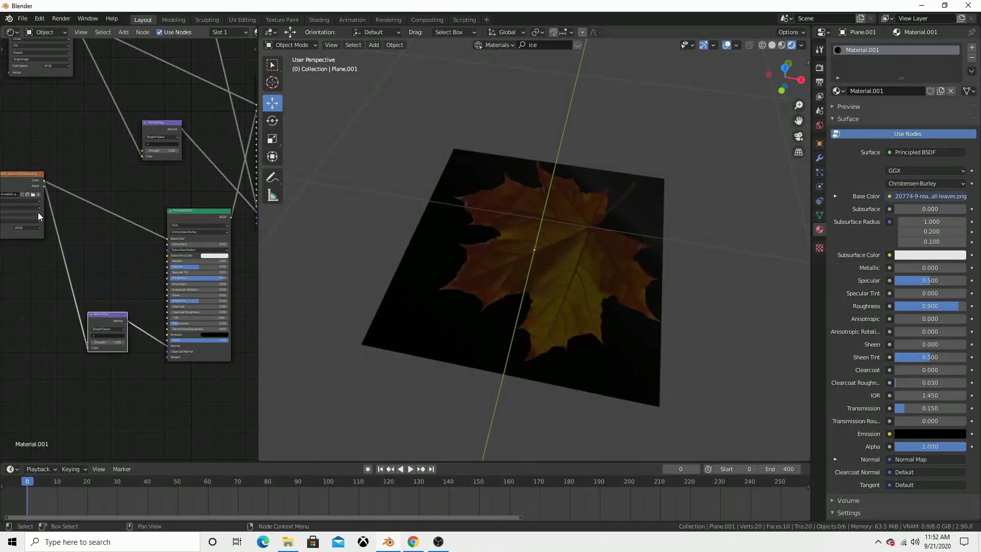
Step: Duplicate the ColorRamp node and place the copy above the second Normal Map
scroll(99, 71, down, 2)
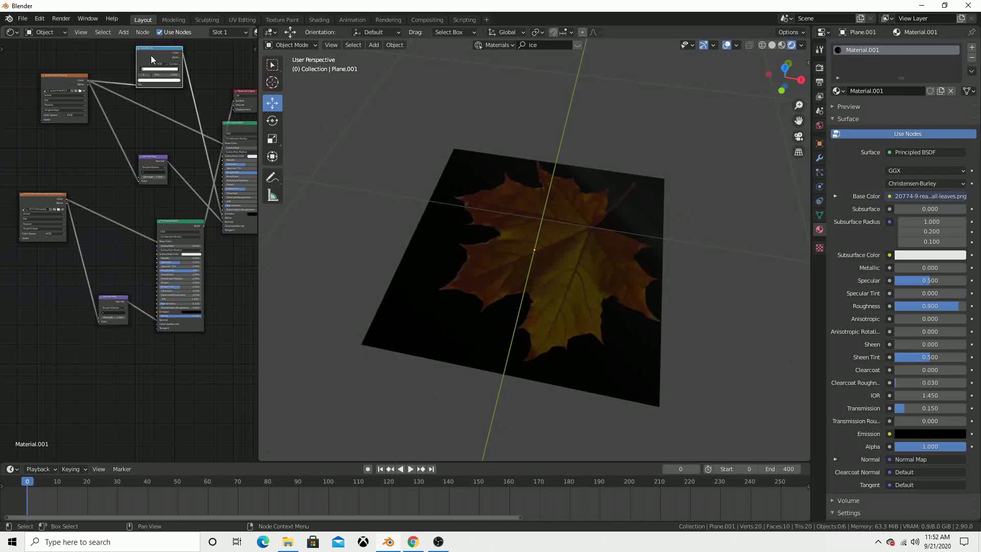
key(shift+d)
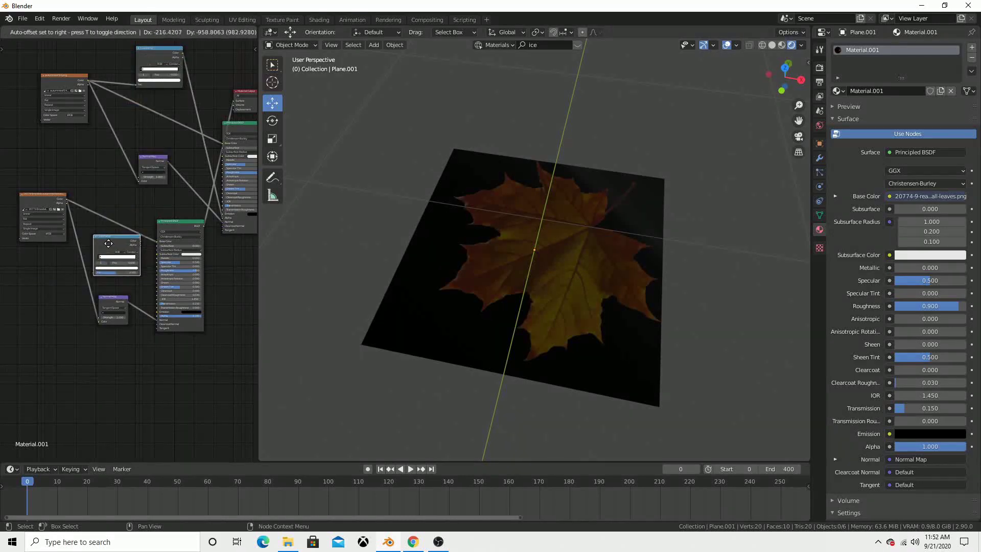
click(108, 250)
scroll(142, 225, up, 1)
scroll(149, 256, up, 1)
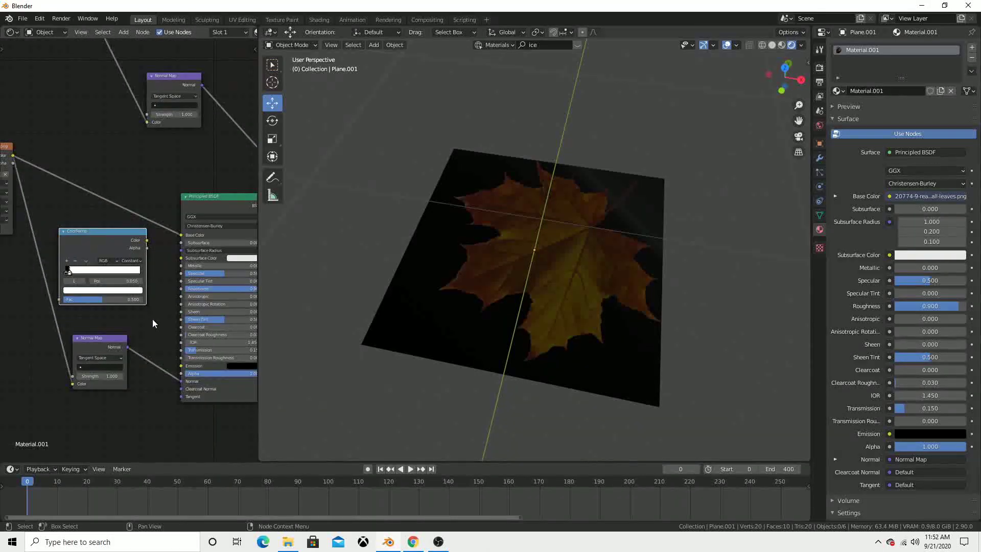
scroll(190, 279, up, 1)
middle_drag(191, 279, 208, 240)
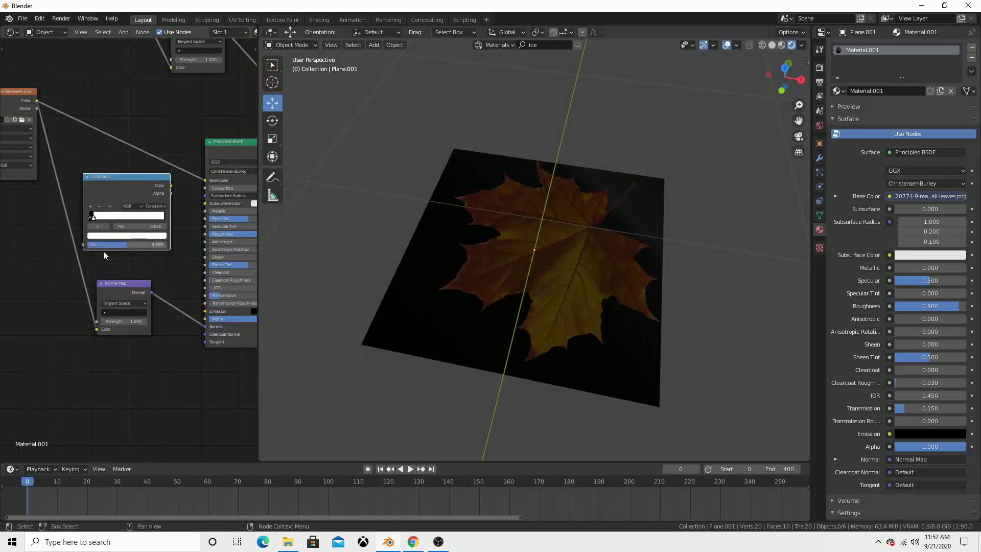
Step: Drive the second Principled BSDF's Alpha with the new leaf image's Color through the copied ColorRamp, and preview that shader on the plane
ctrl+shift+click(124, 192)
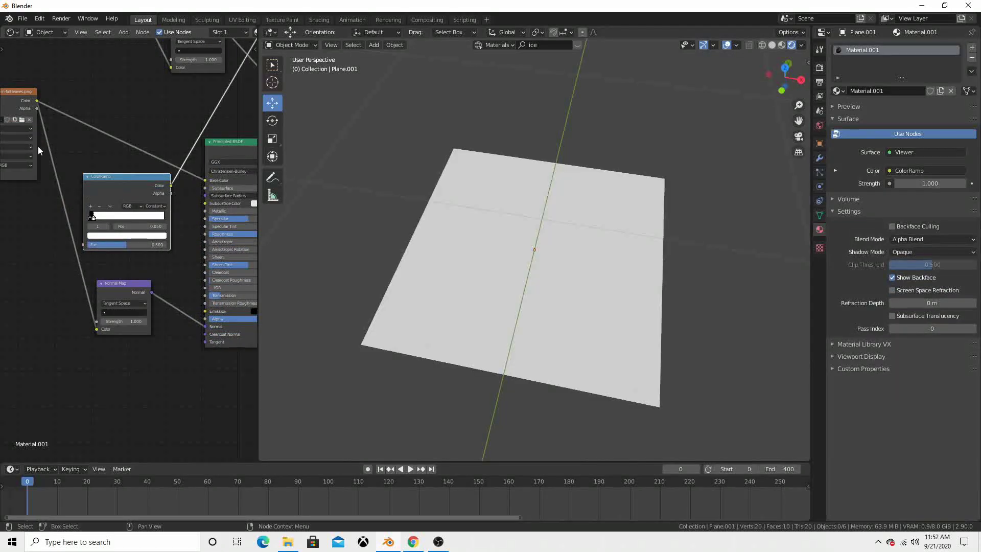
drag(37, 101, 81, 243)
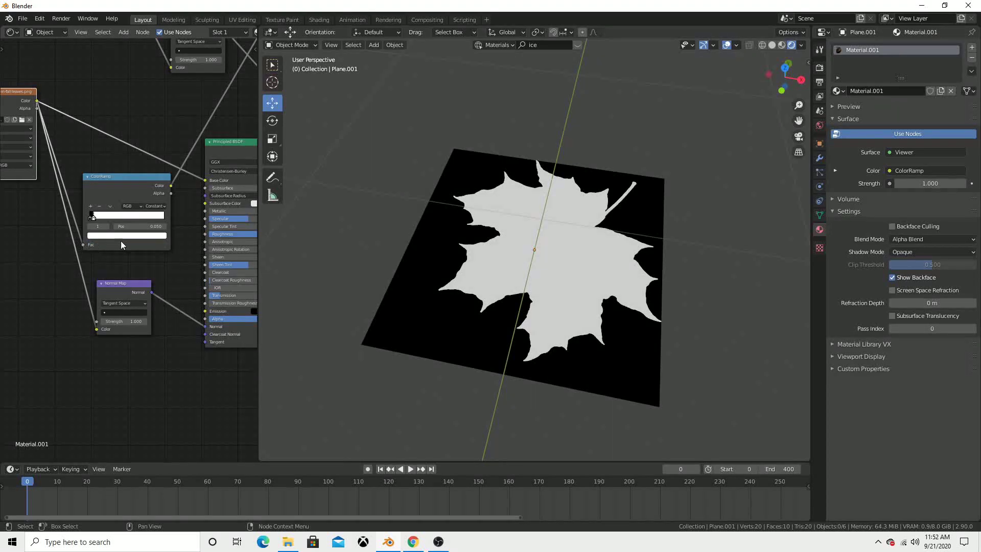
drag(171, 186, 203, 319)
ctrl+shift+click(226, 150)
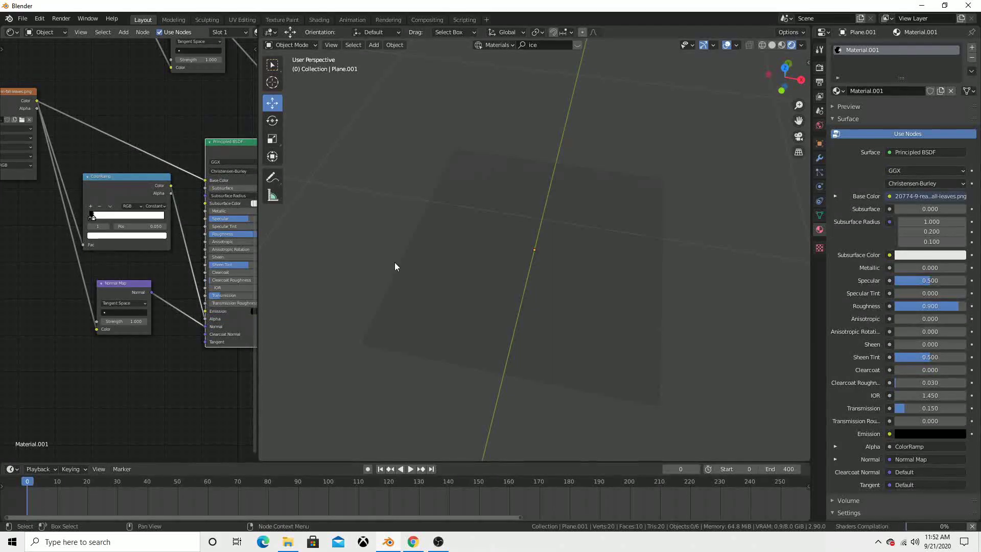
middle_drag(602, 344, 580, 339)
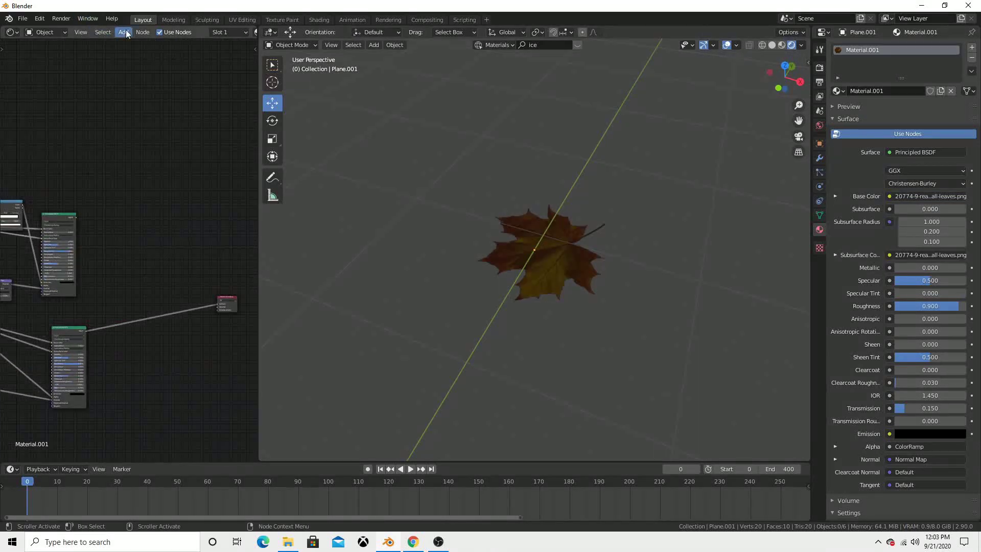
Step: Add a Mix Shader, feed both Principled BSDF shaders into it, and output it to the material surface
click(124, 32)
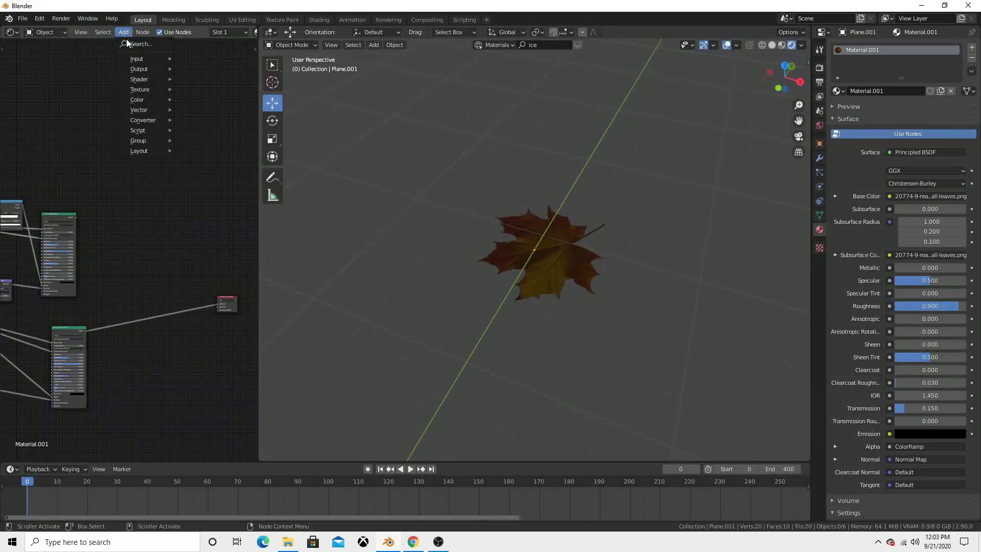
mouse_move(136, 67)
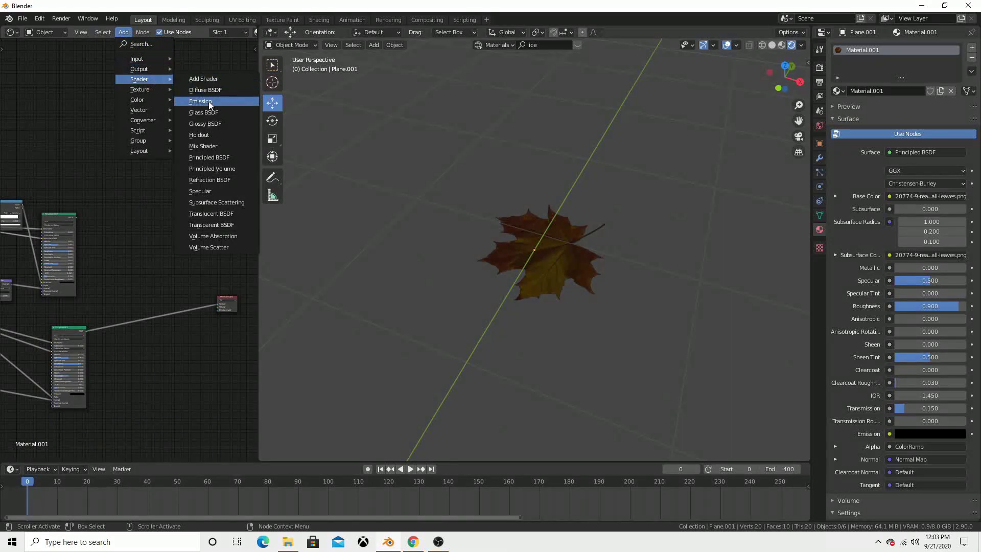
click(213, 147)
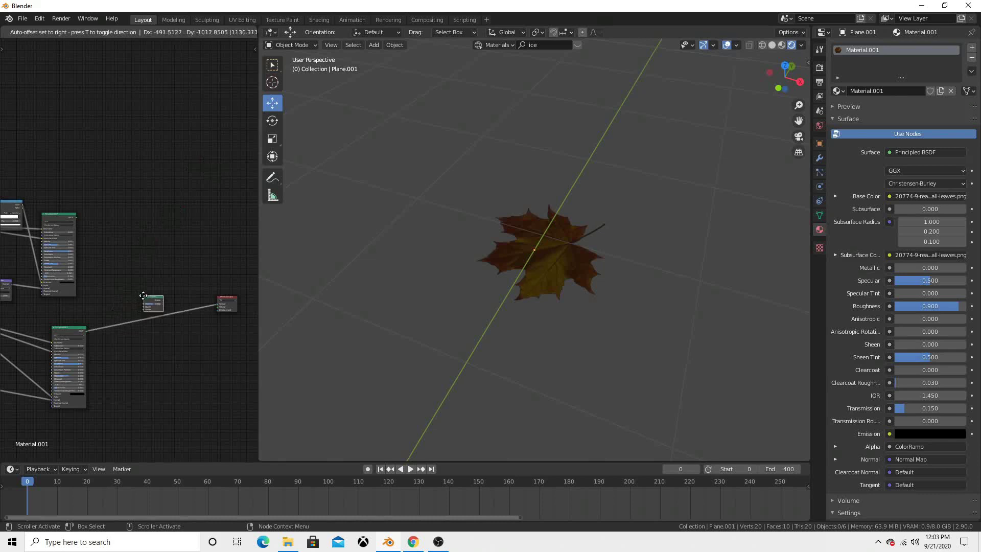
click(160, 275)
drag(76, 217, 161, 287)
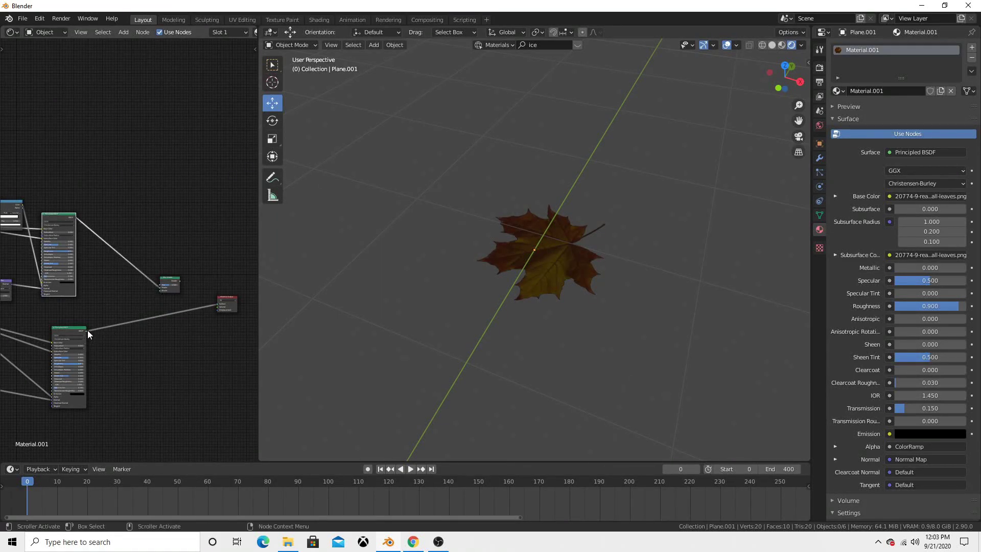
drag(86, 330, 161, 291)
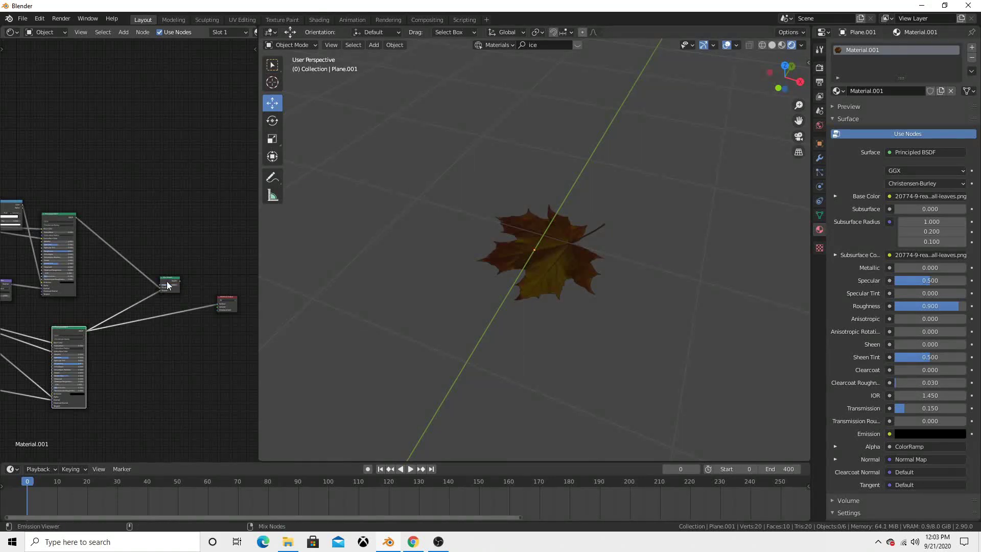
ctrl+shift+click(166, 281)
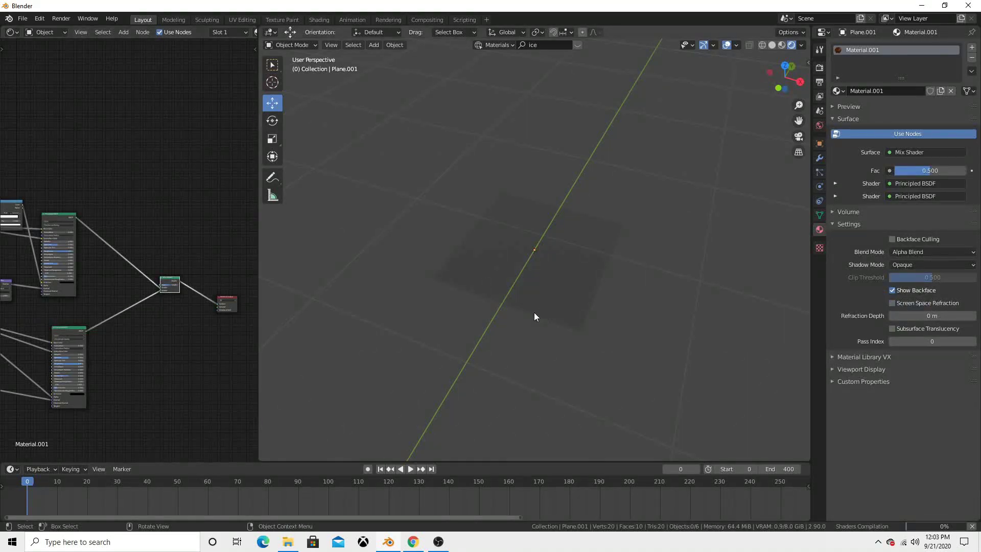
middle_drag(550, 336, 541, 314)
Step: Add Texture Coordinate and Mapping nodes to the second leaf image, and spread the two nodes apart
middle_drag(147, 370, 37, 366)
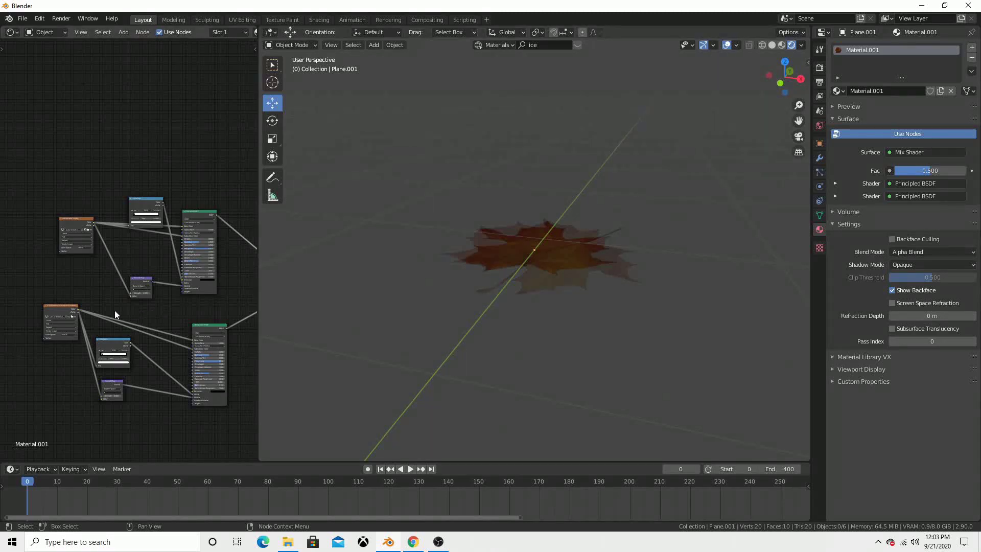
click(52, 312)
key(ctrl+t)
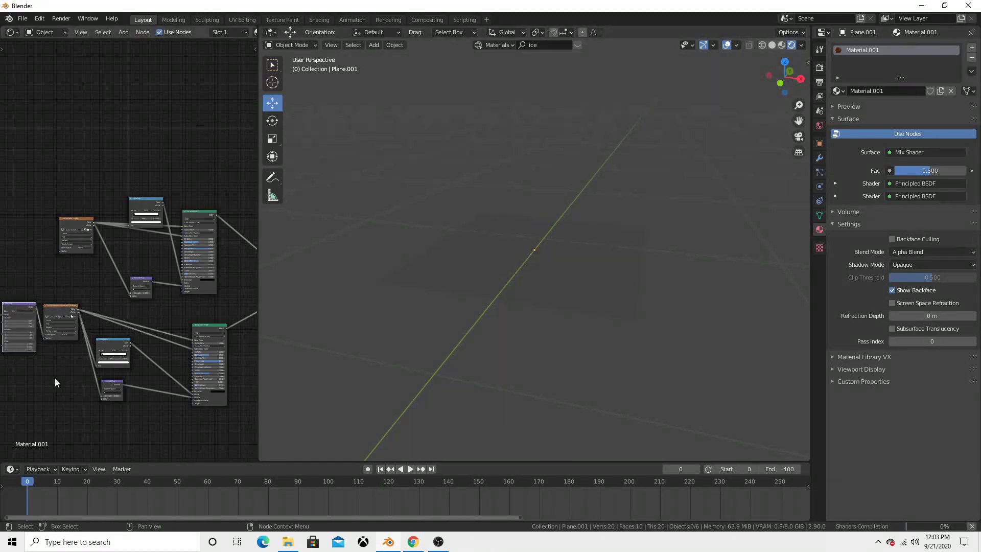
middle_drag(54, 378, 165, 357)
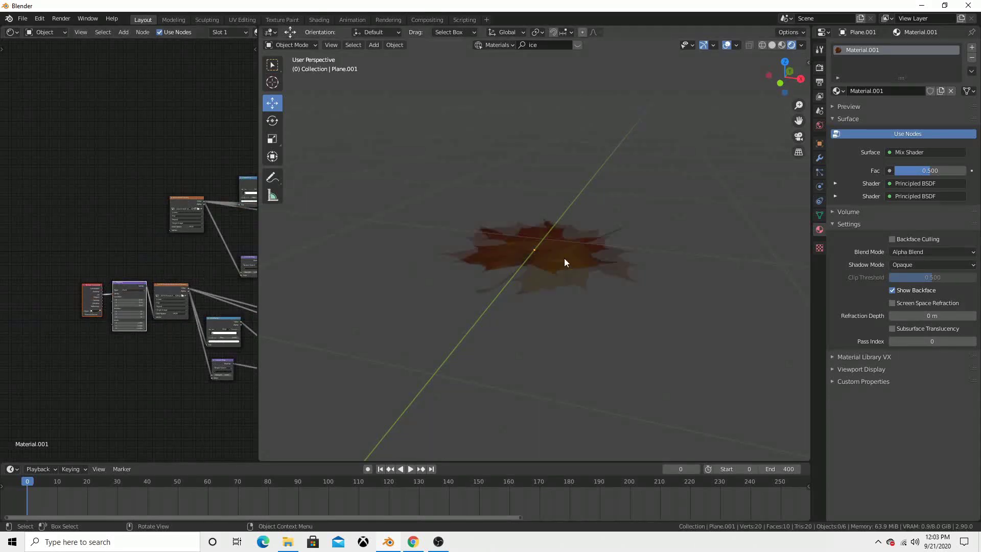
middle_drag(563, 259, 538, 350)
mouse_move(93, 287)
mouse_down()
mouse_move(24, 286)
mouse_move(95, 289)
mouse_up()
click(54, 282)
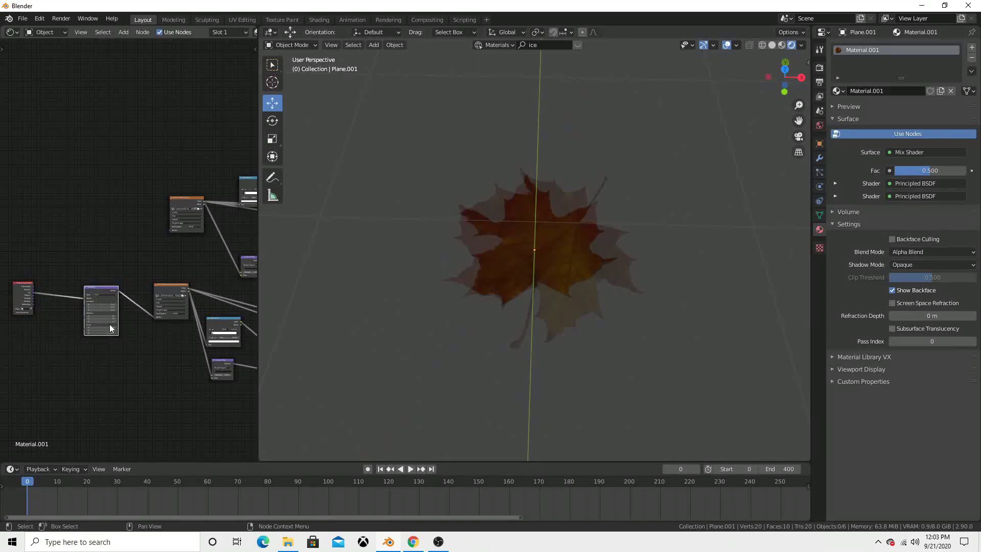
Step: Set the Mapping node's Z rotation to about 182° so the second leaf texture lines up with the first
scroll(112, 321, up, 8)
middle_drag(152, 367, 270, 271)
middle_drag(178, 344, 143, 345)
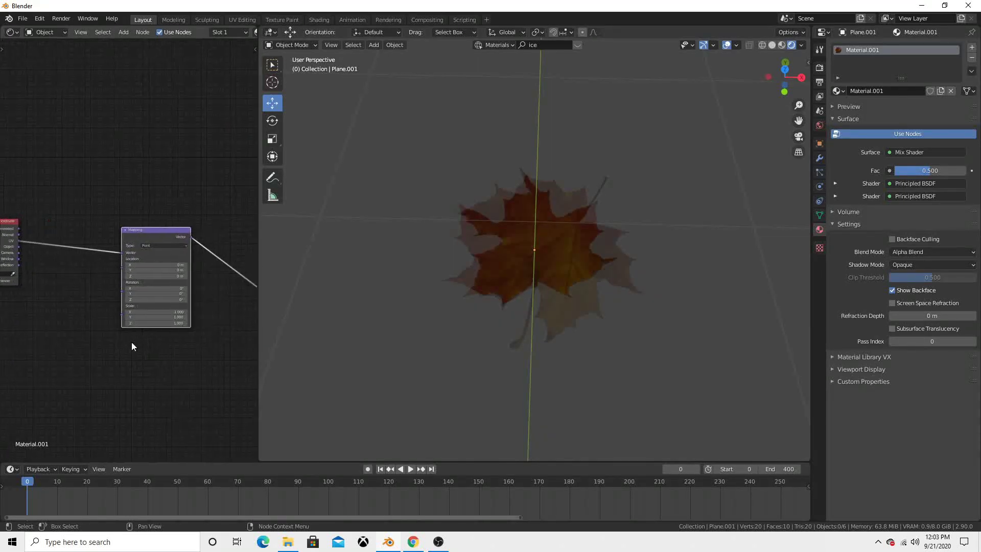
drag(148, 300, 163, 299)
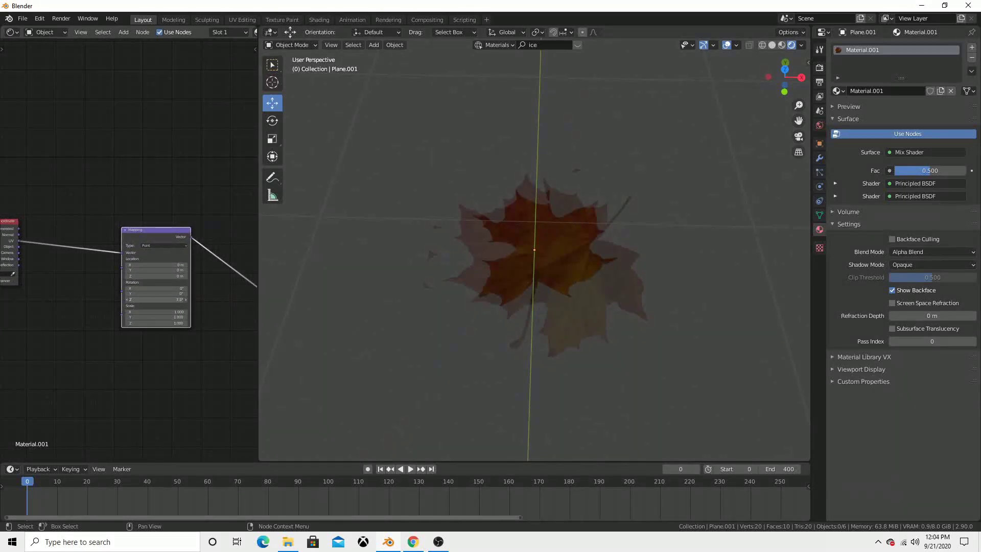
click(148, 300)
text(0)
key(Return)
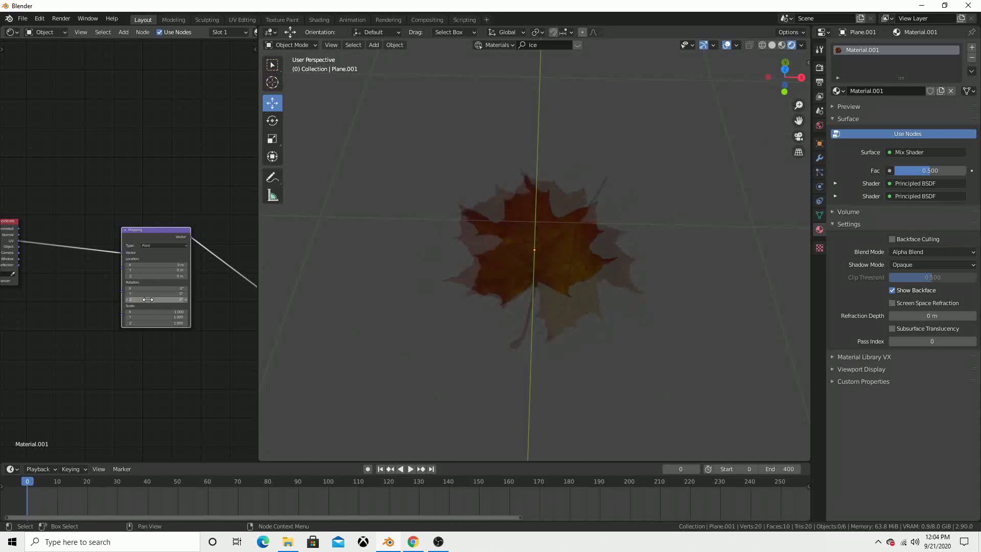
drag(153, 306, 240, 298)
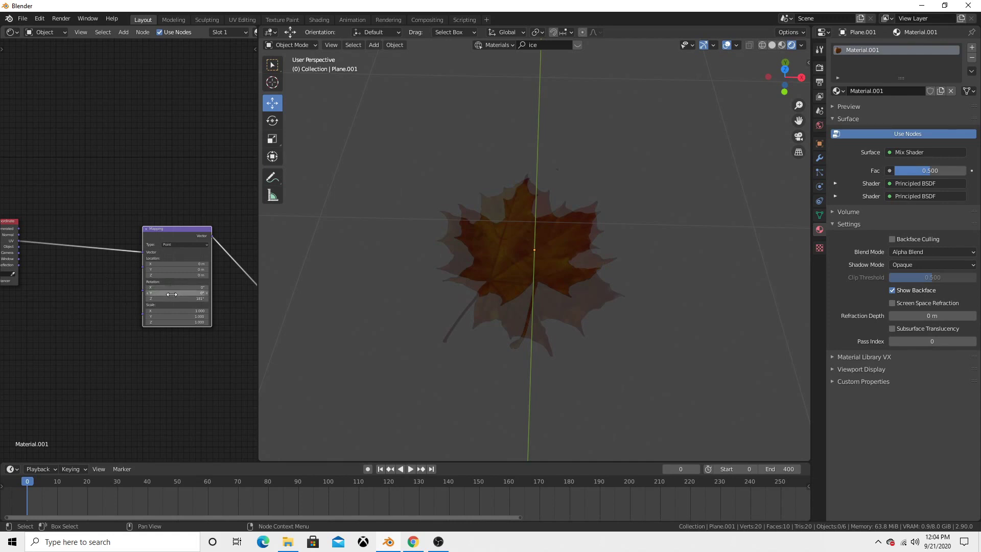
Step: Try a Y rotation on the Mapping node, and reset it to 0°
drag(177, 292, 181, 293)
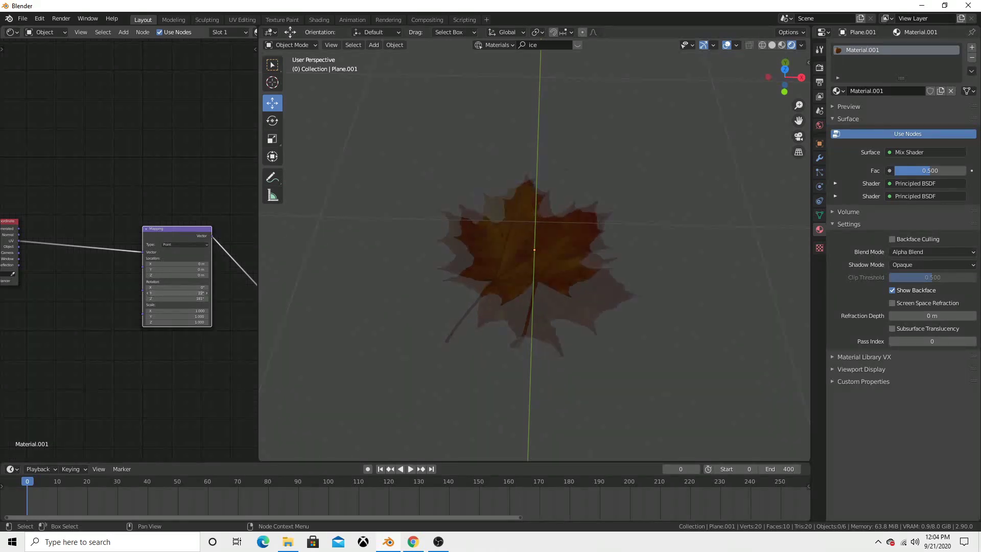
click(189, 293)
text(0)
key(Return)
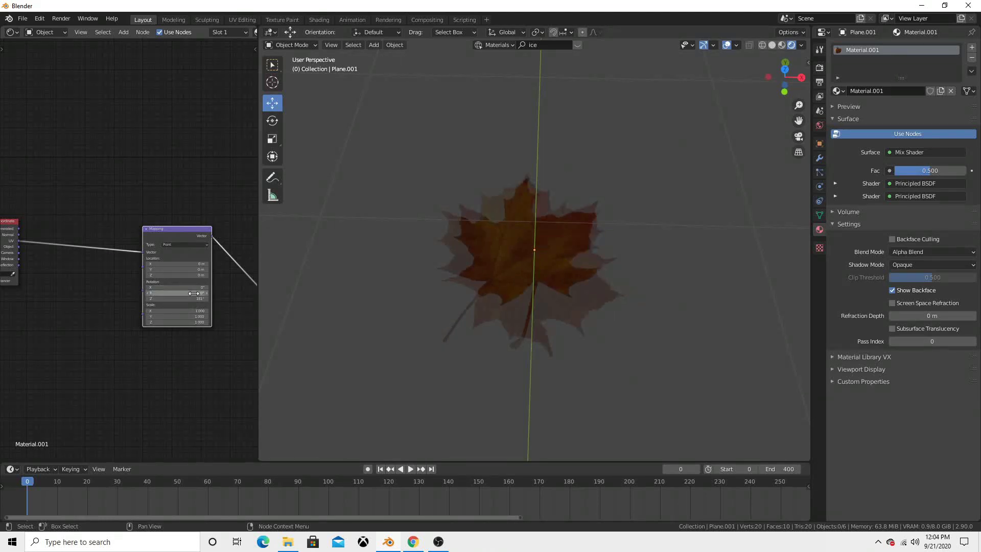
Step: Add a Geometry node and place it above the Mix Shader
click(123, 31)
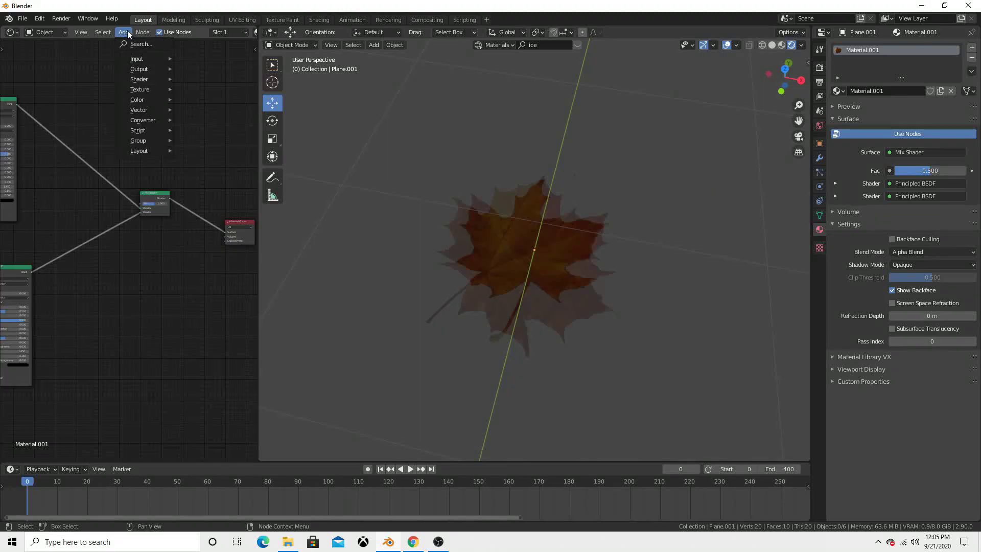
click(131, 45)
text(ge)
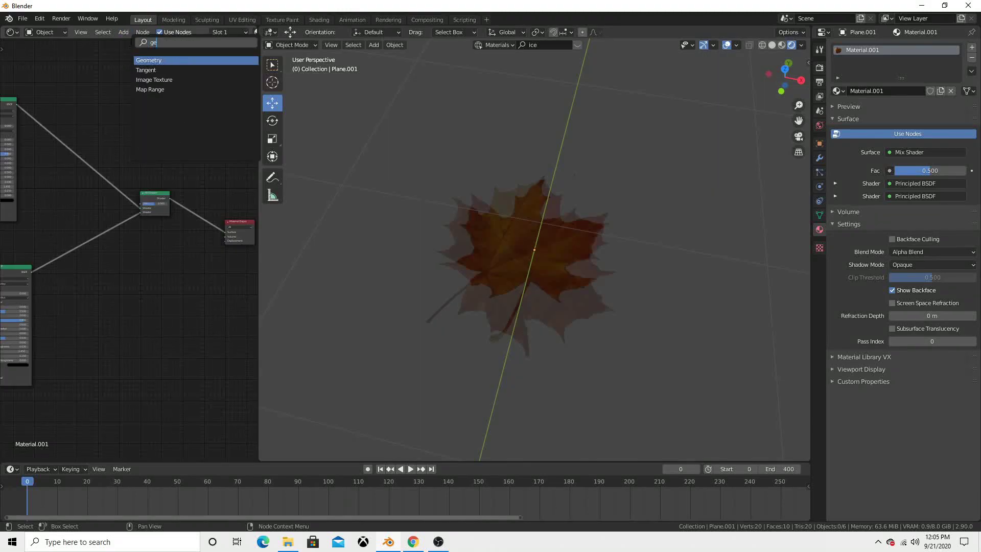
text(ome)
key(Return)
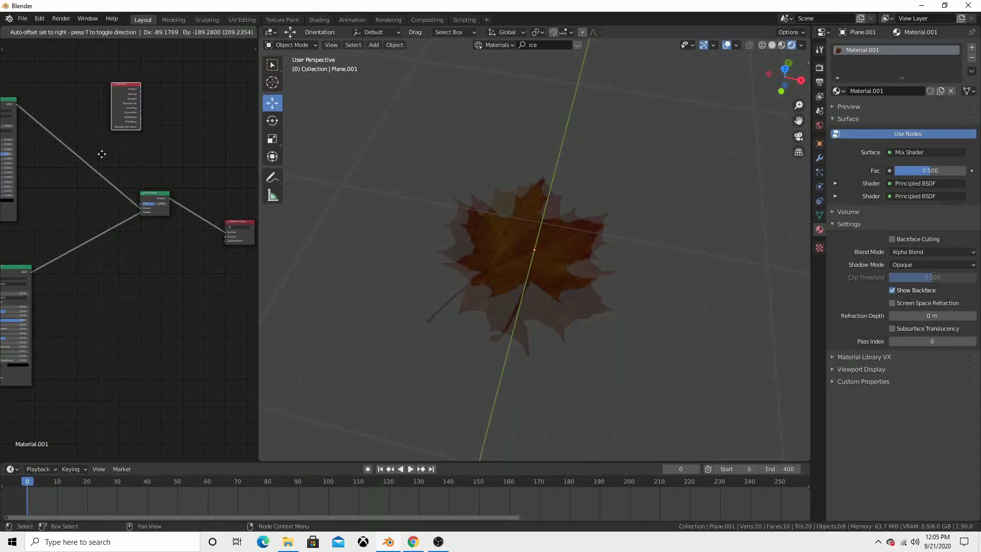
click(102, 154)
Step: Move the Mix Shader and Material Output farther along the chain, and place the Geometry node between the two shader links
drag(154, 191, 196, 185)
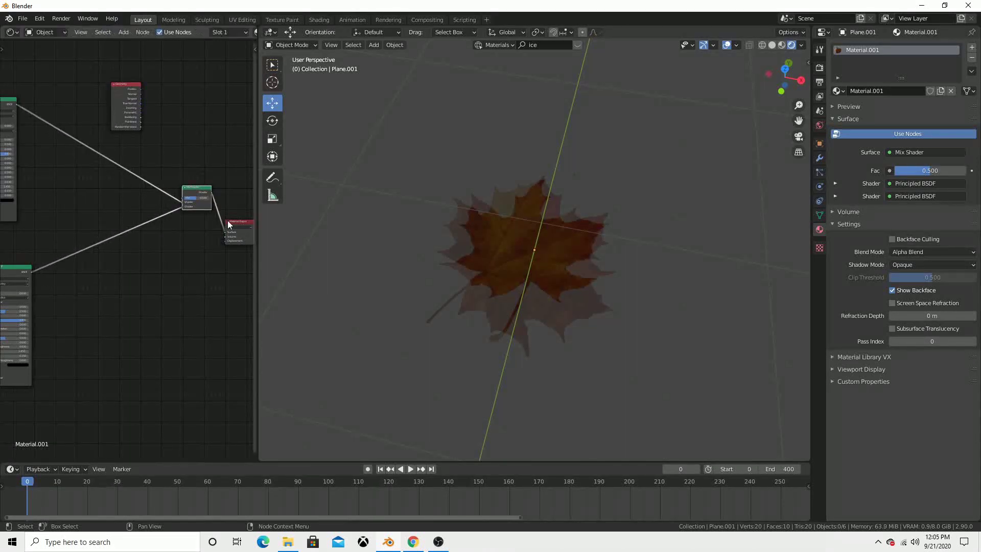
drag(239, 223, 44, 168)
drag(113, 91, 57, 178)
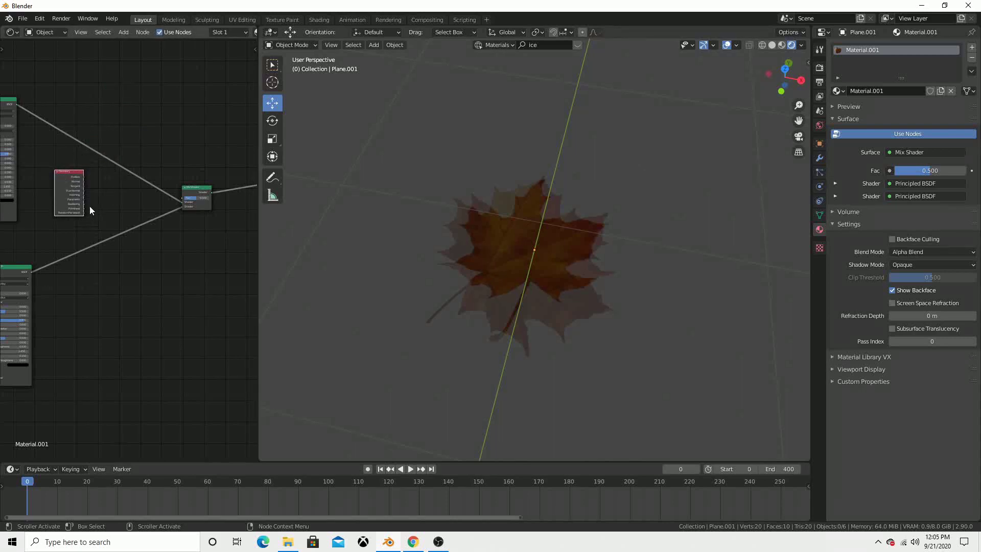
Step: Connect the Geometry node's Backfacing output to the Mix Shader's Fac, and check the leaf plane from its other side
scroll(84, 205, up, 2)
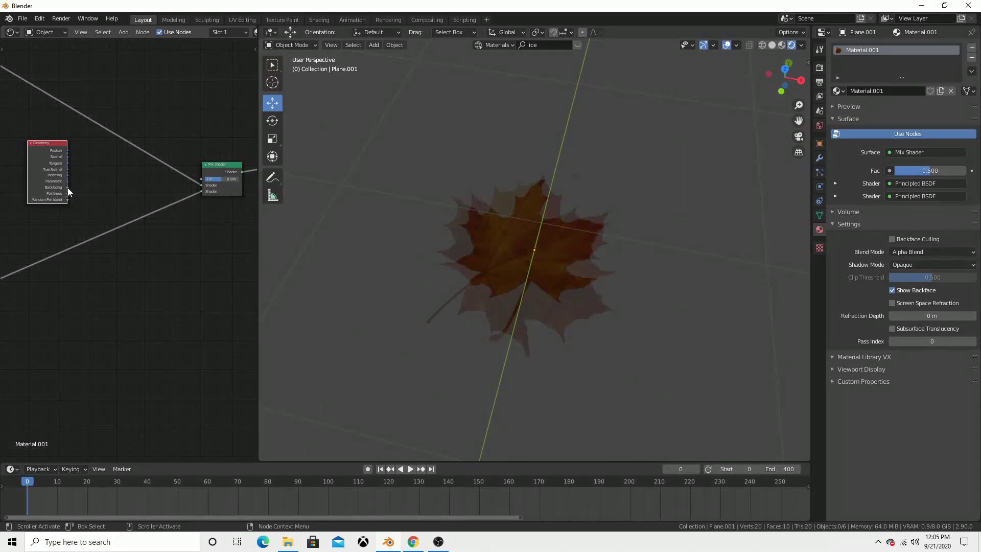
scroll(67, 189, up, 2)
middle_drag(76, 213, 87, 239)
scroll(88, 239, down, 1)
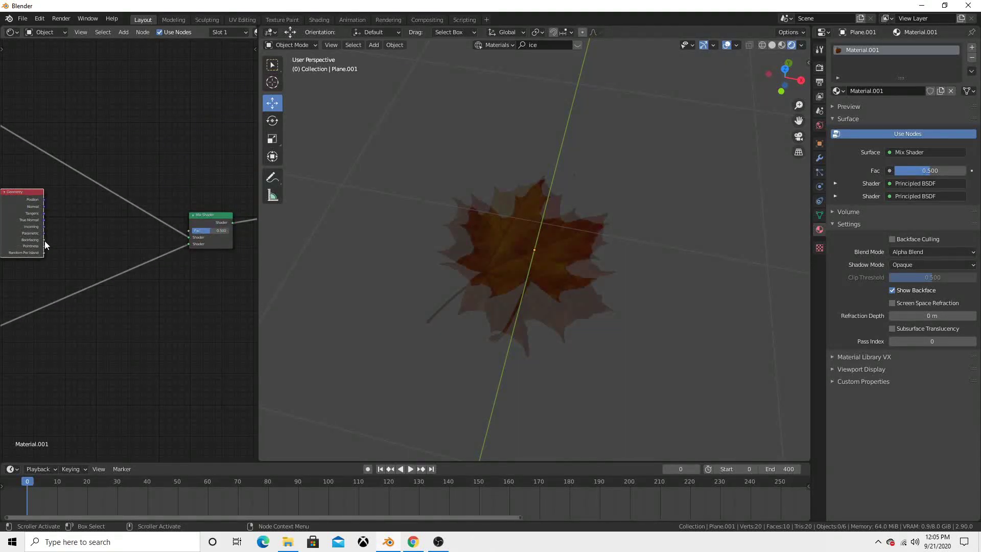
drag(23, 211, 60, 223)
scroll(81, 260, up, 1)
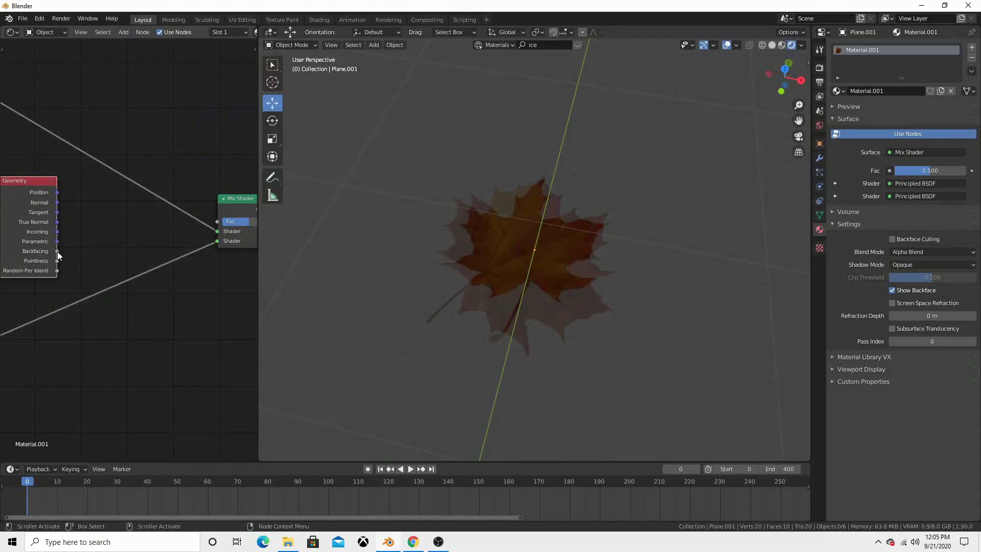
drag(57, 251, 217, 221)
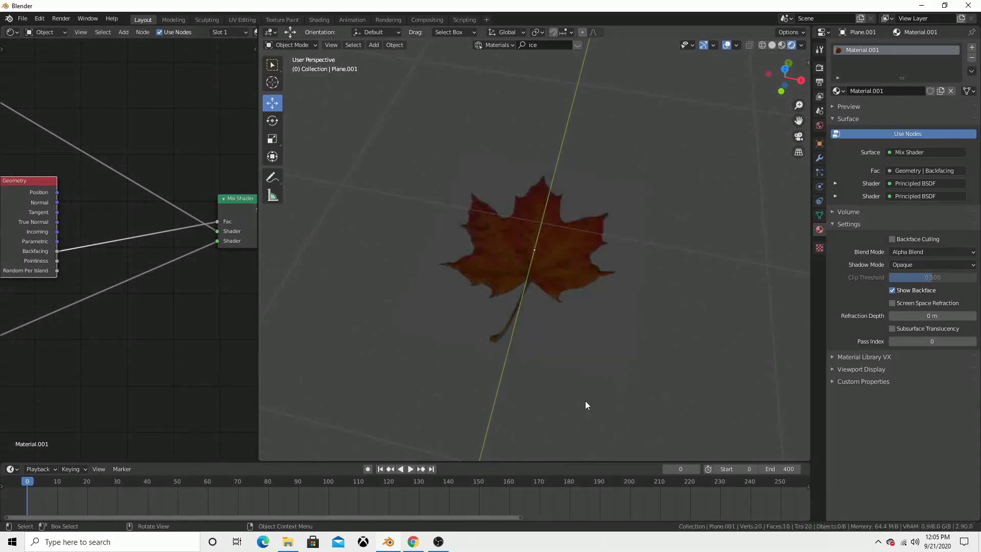
middle_drag(591, 387, 599, 288)
Step: Select the large elevated emitter plane and view the scene from its front side
scroll(559, 258, down, 6)
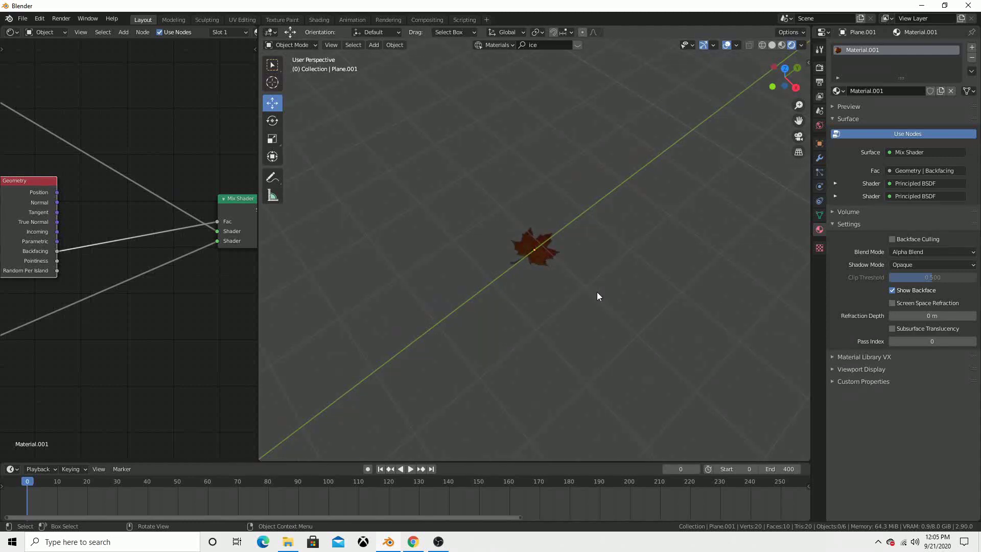
scroll(596, 296, down, 7)
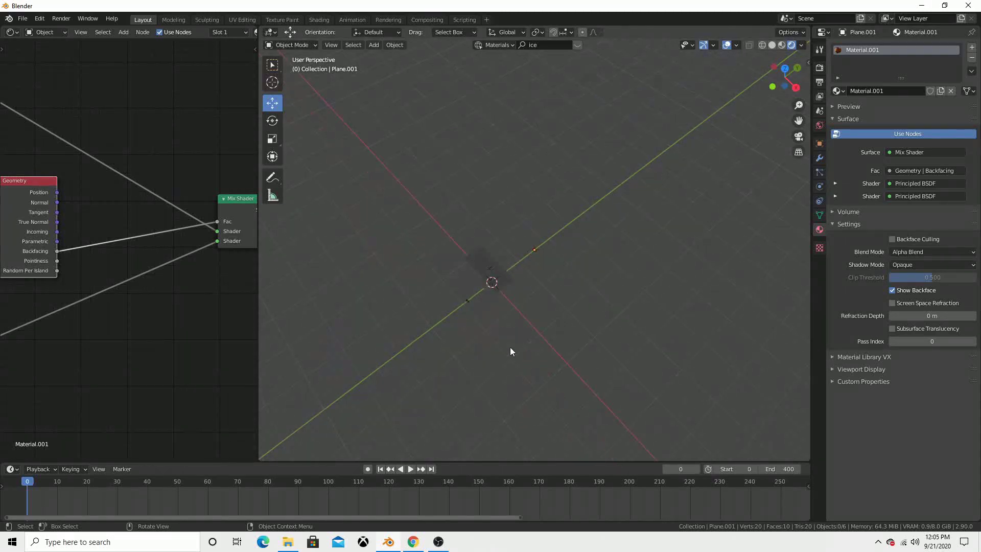
middle_drag(510, 351, 541, 311)
click(444, 366)
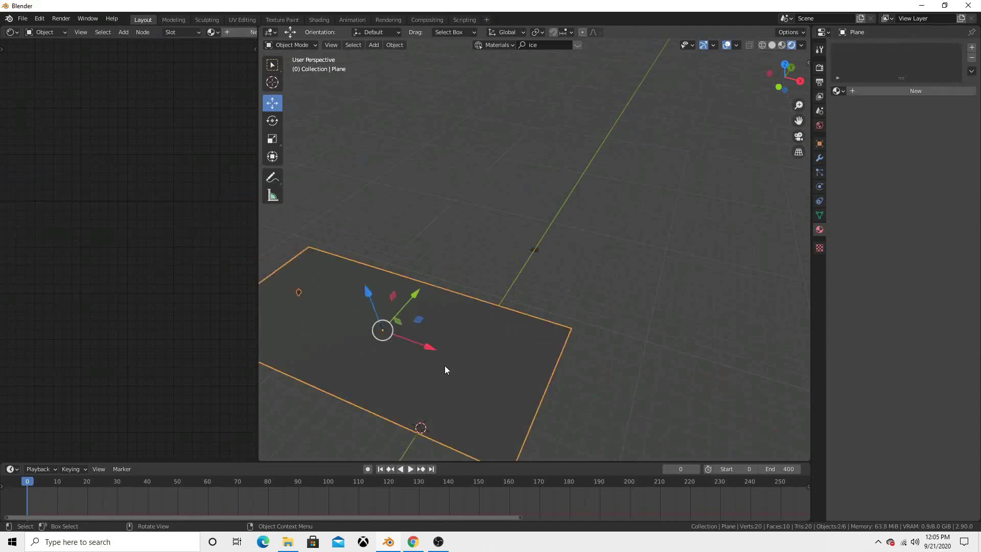
mouse_move(444, 366)
middle_down()
mouse_move(468, 341)
mouse_move(447, 346)
mouse_move(442, 382)
middle_up()
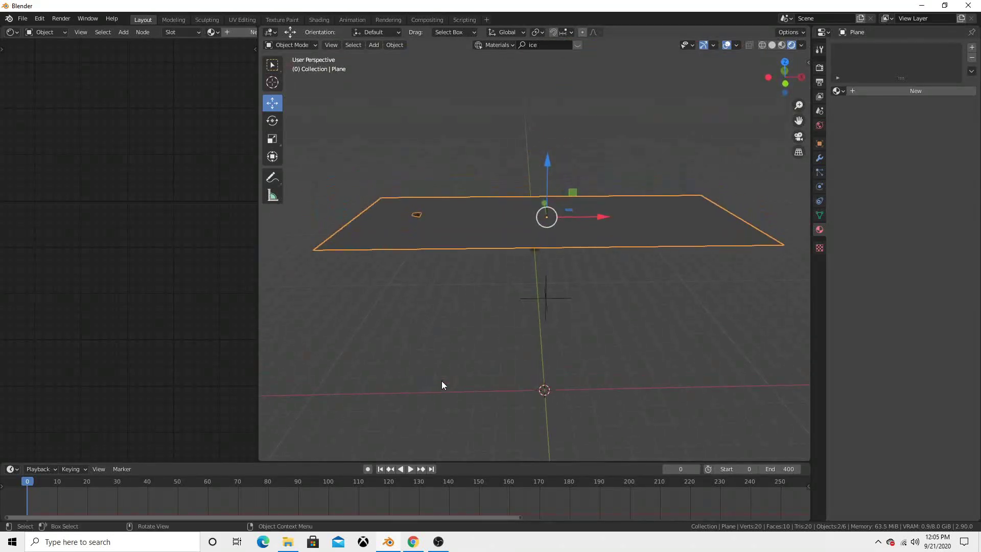
Step: Switch the Shader Editor area back to a 3D Viewport with the camera view, and play the animation to frame 105
click(13, 32)
click(20, 51)
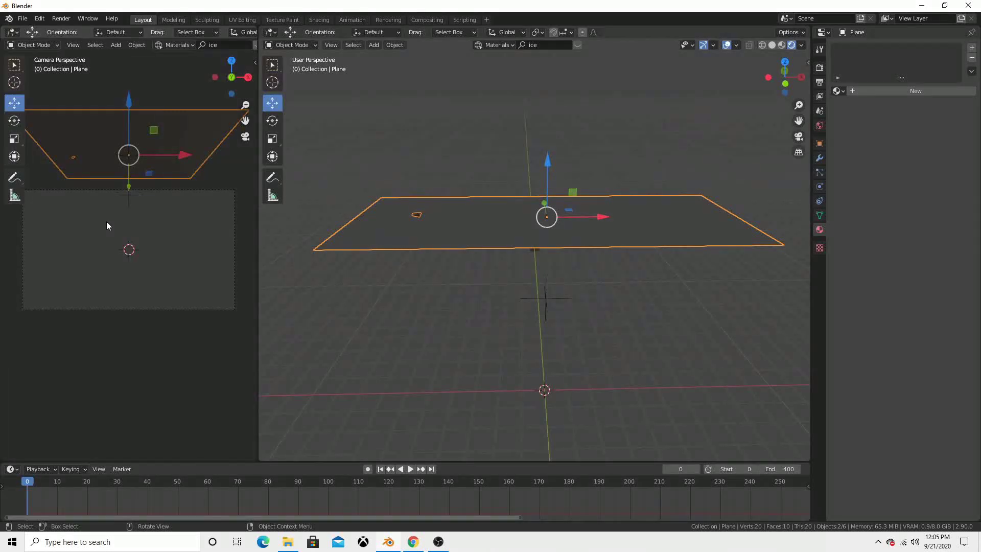
click(411, 470)
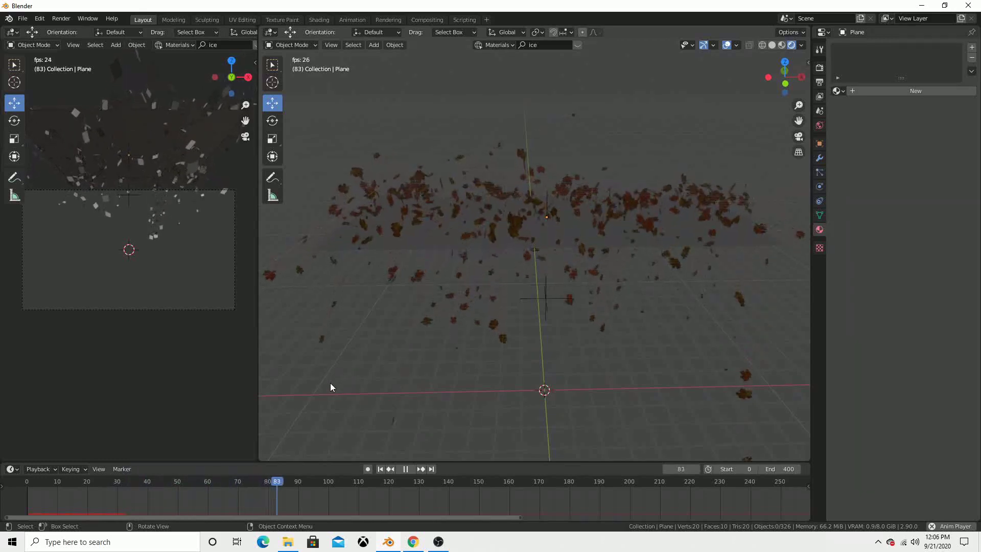
click(405, 468)
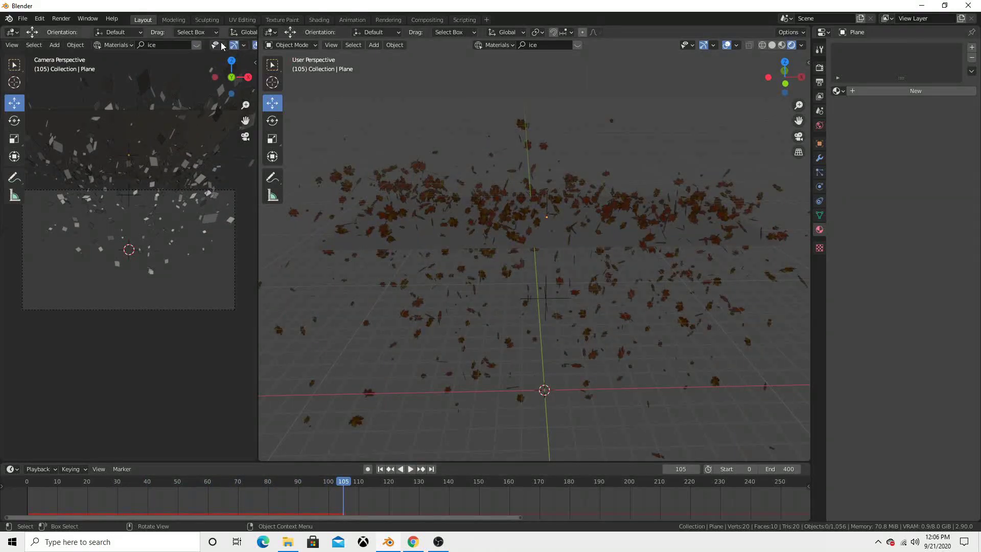
Step: Set the camera view to rendered shading and resume playing the falling-leaves animation
click(239, 46)
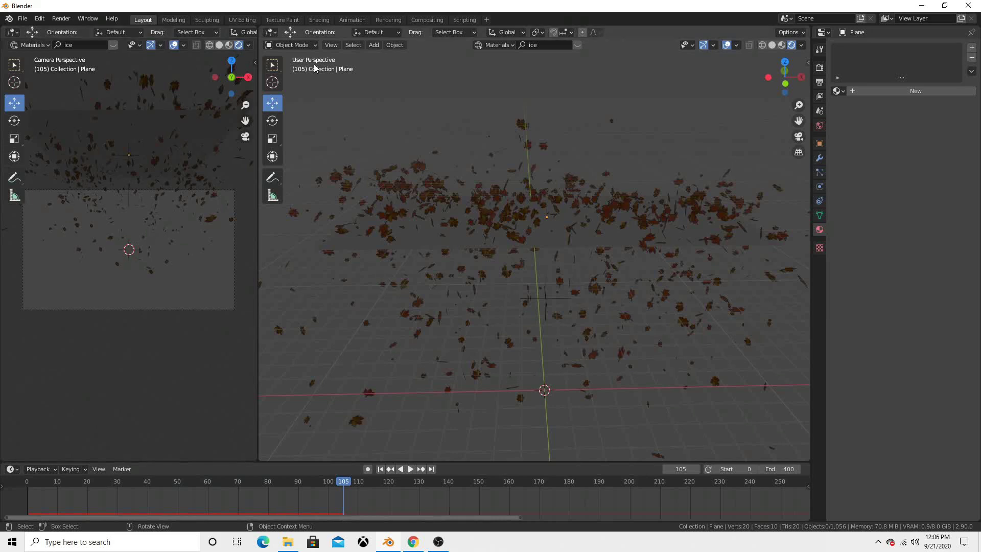
click(275, 47)
click(291, 57)
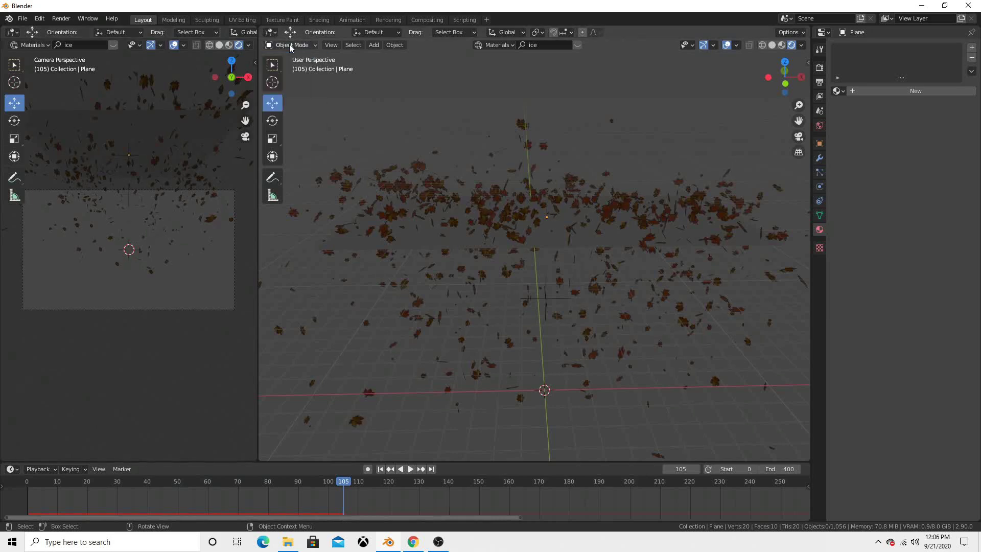
click(411, 469)
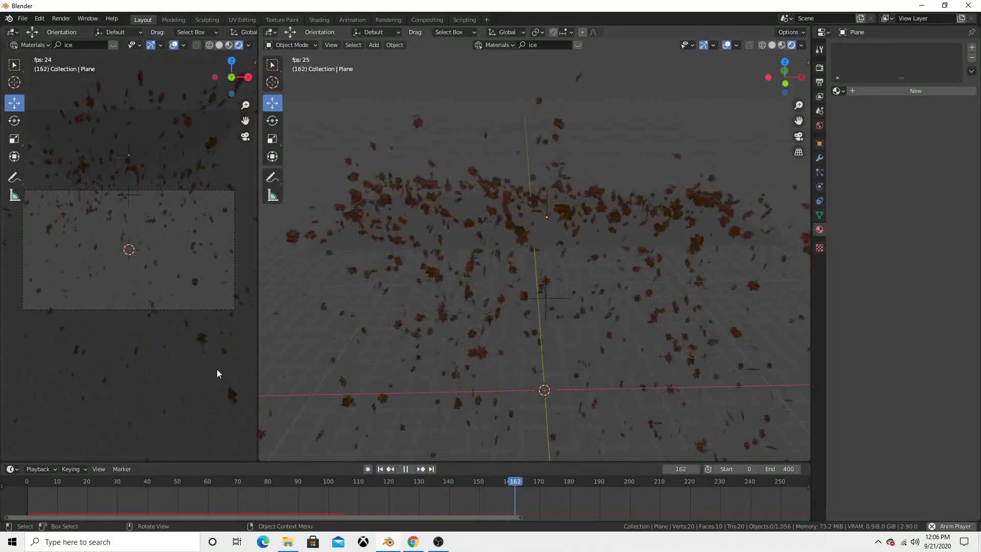
Step: Add a mesh plane at the world origin and rotate it 90° about the X axis
scroll(76, 264, up, 4)
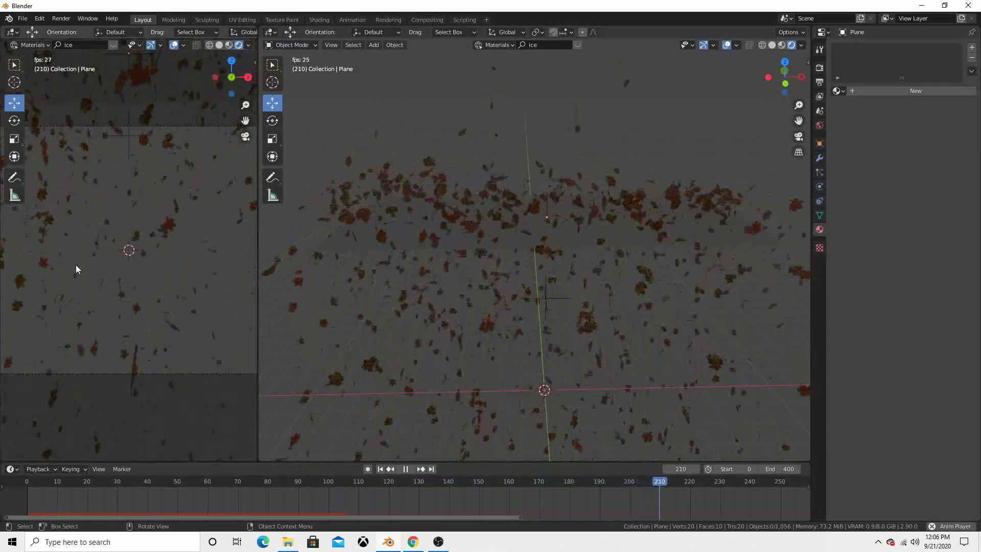
key(shift+a)
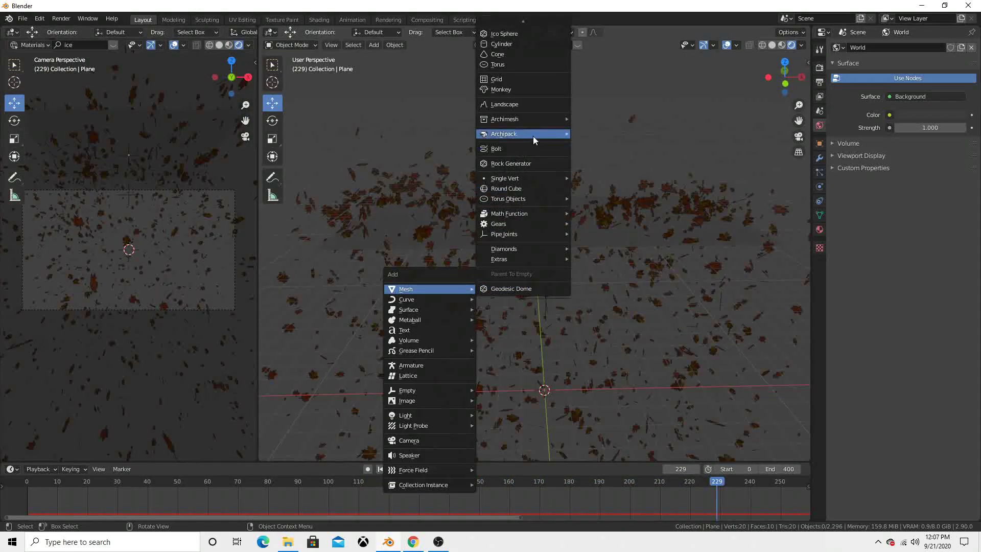
mouse_move(520, 20)
click(490, 25)
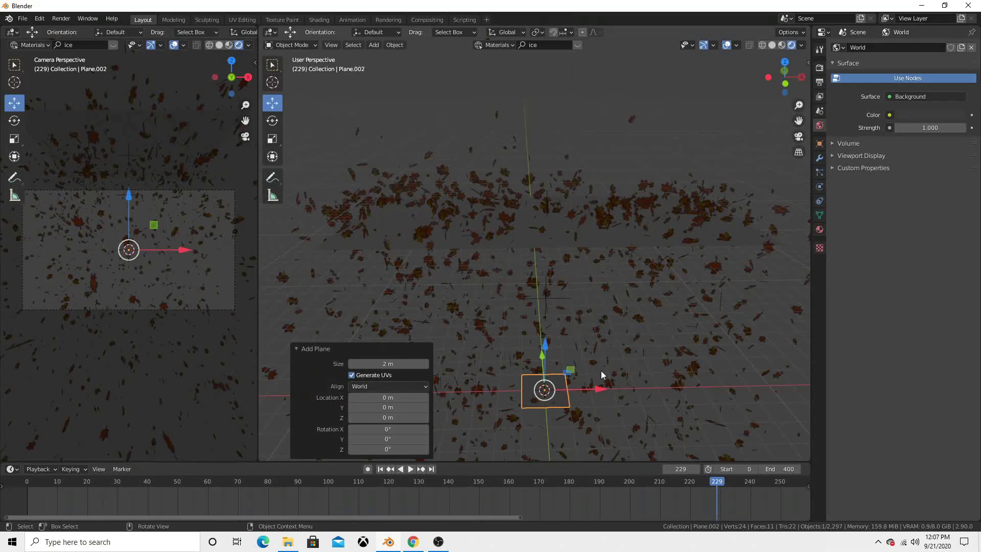
key(r)
key(x)
key(9)
key(0)
key(Return)
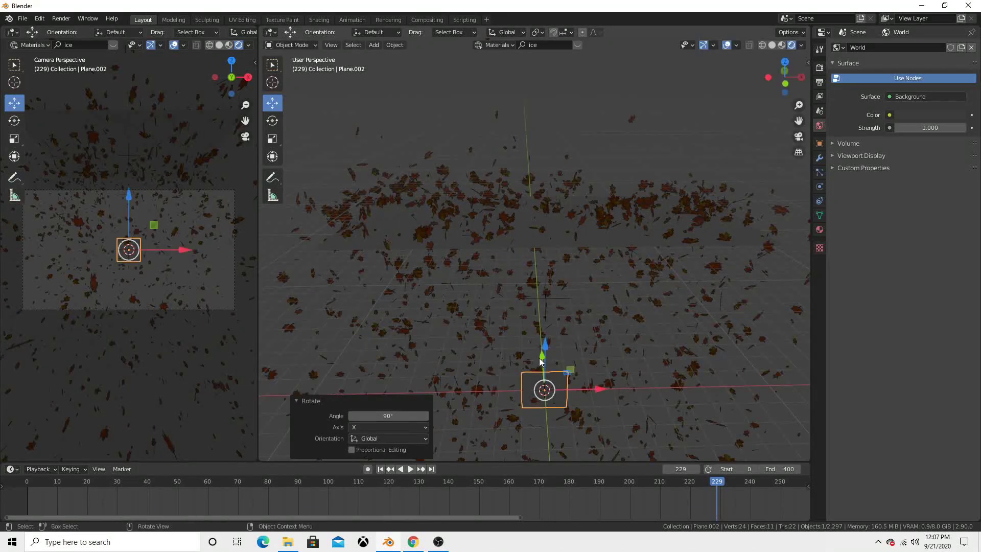
Step: Move the new upright plane about 47.5 m along Y behind the leaves and scale it about 63.4 times along X
drag(539, 361, 542, 203)
drag(531, 135, 532, 136)
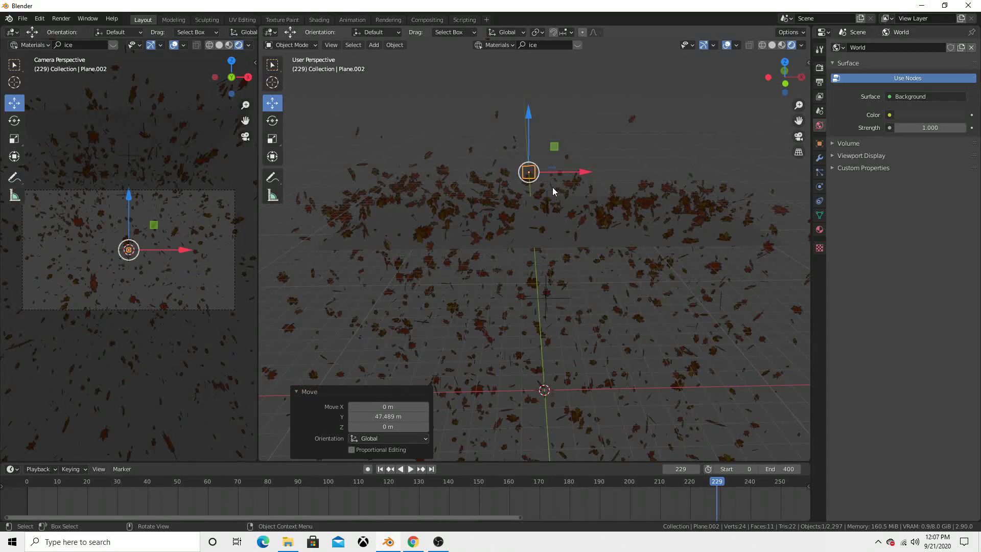
key(s)
key(x)
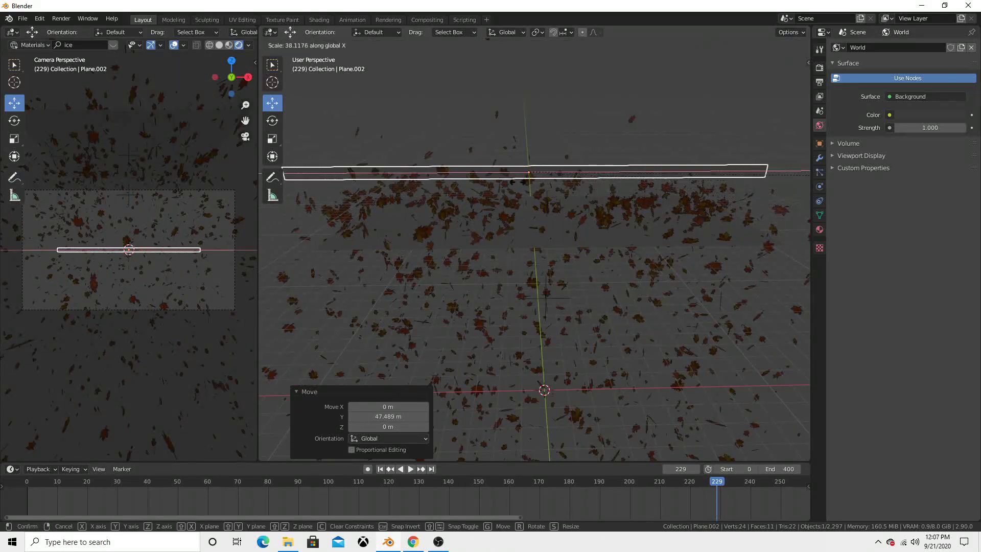
click(654, 117)
key(s)
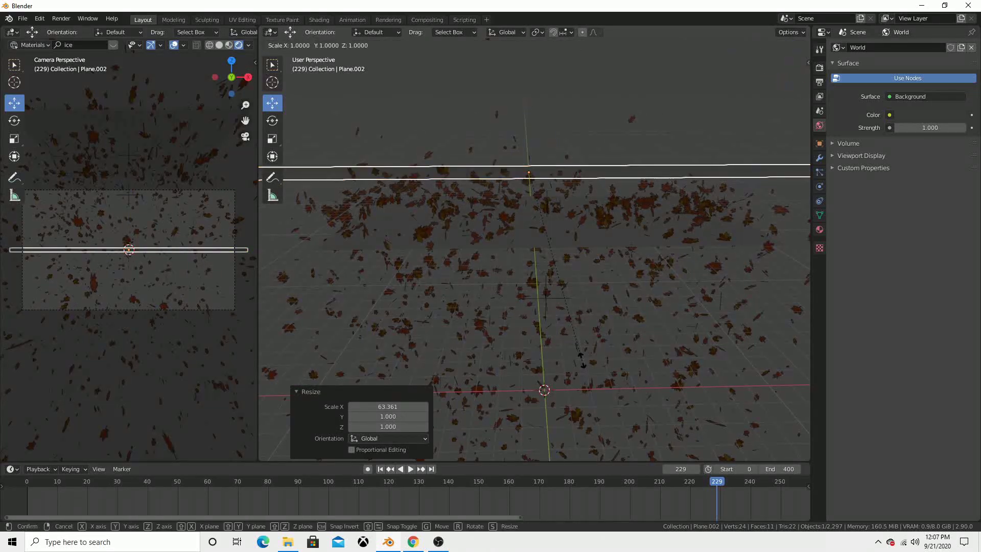
key(Escape)
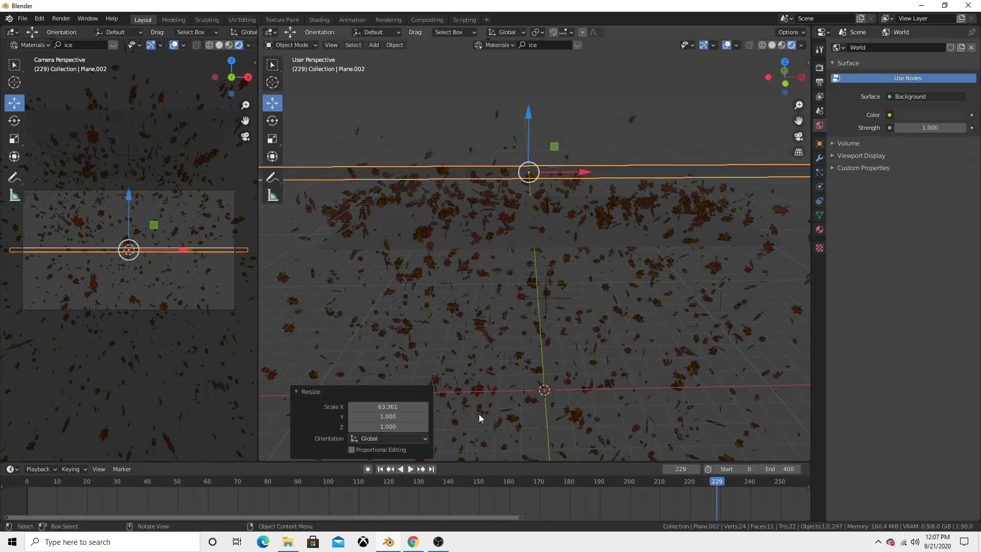
Step: Scale the backdrop plane by about -39.8 along Z so it covers the whole camera frame
key(s)
key(x)
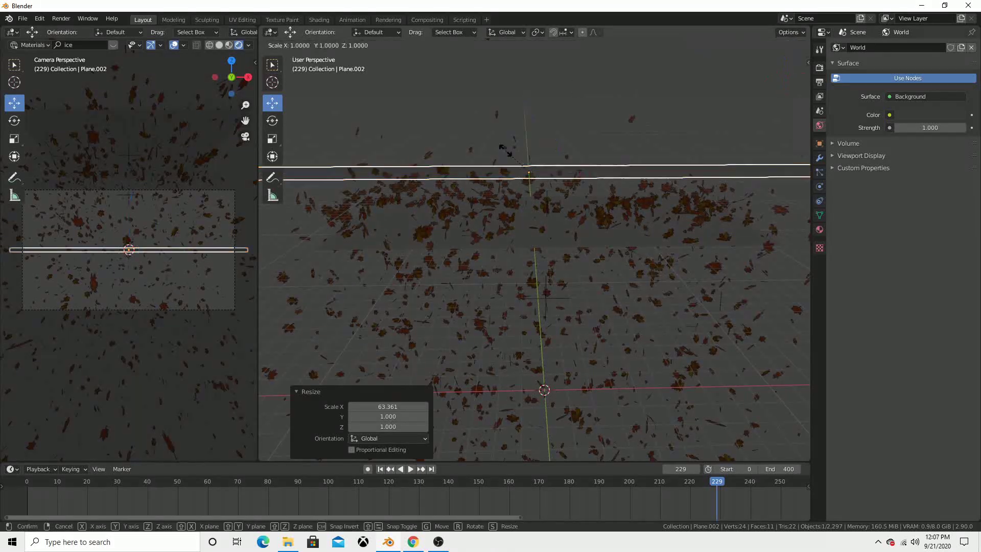
key(z)
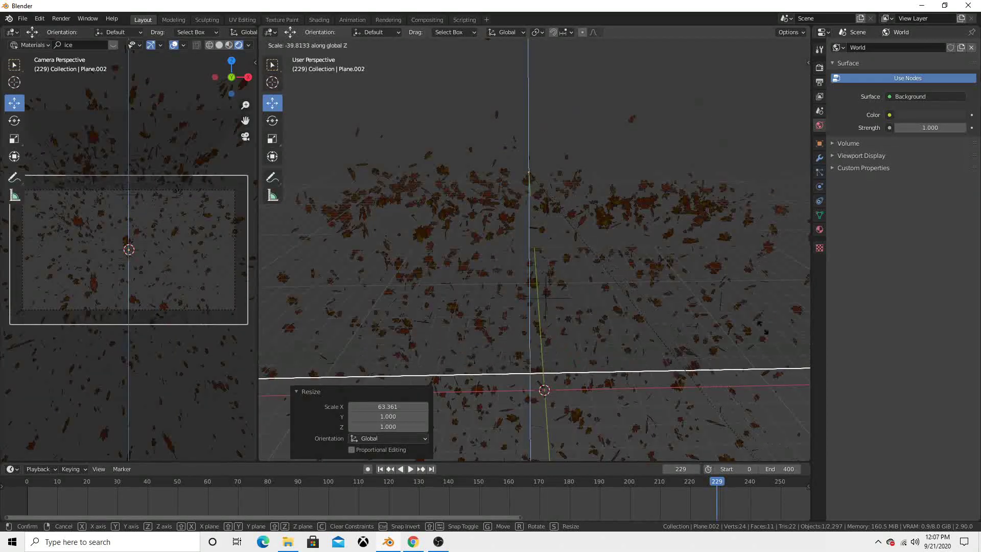
click(723, 351)
middle_drag(137, 255, 216, 216)
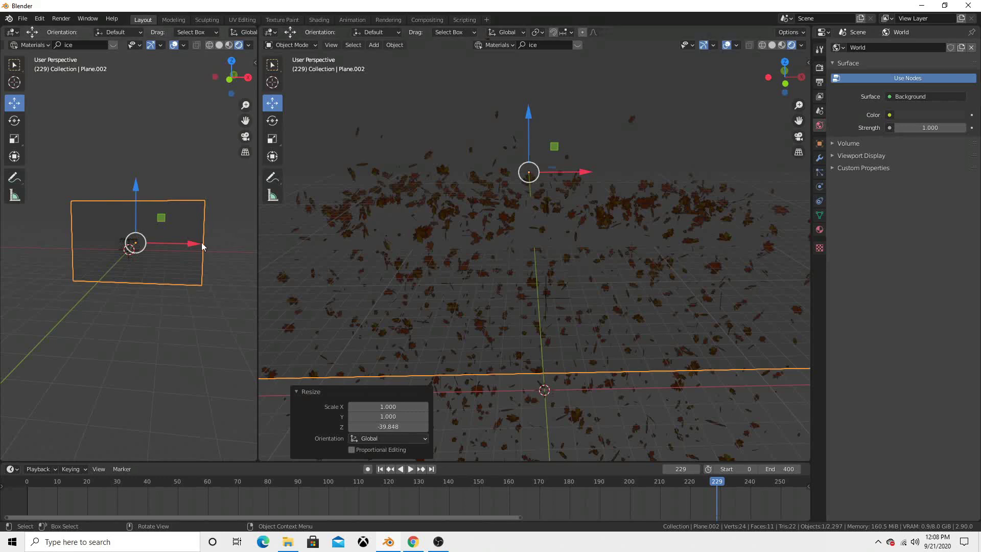
key(KP_0)
Step: Give the backdrop plane a material with a black base color and a roughness of 1.0
middle_drag(490, 261, 592, 281)
click(819, 229)
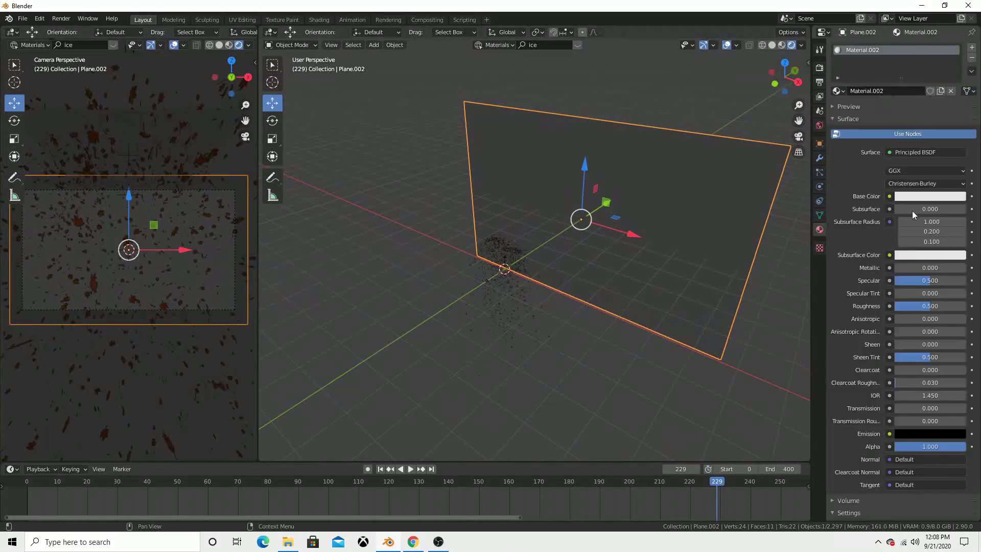
click(930, 196)
drag(943, 126, 899, 126)
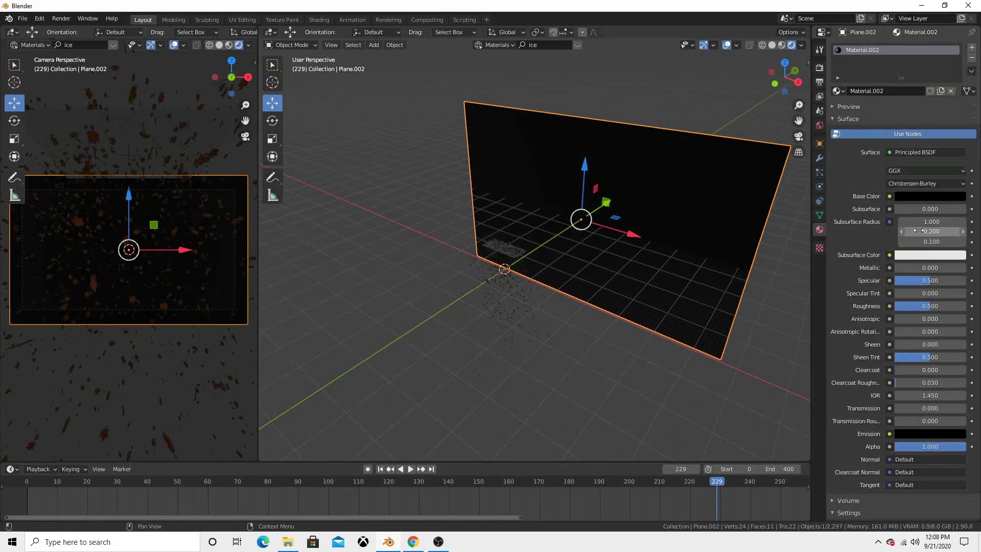
drag(945, 305, 963, 305)
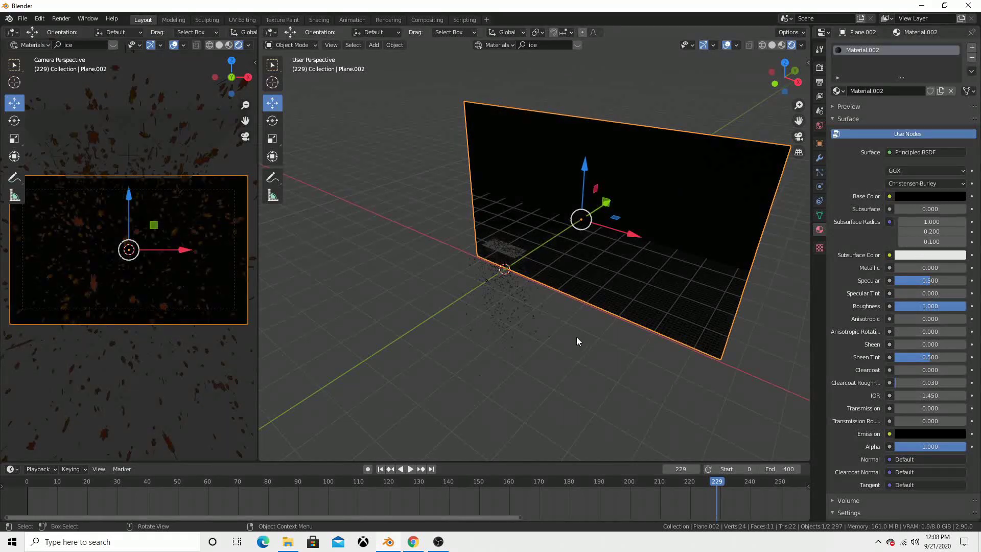
Step: Brighten the world background color to a medium grey so the leaves are better lit
middle_drag(576, 341, 613, 357)
scroll(120, 267, up, 2)
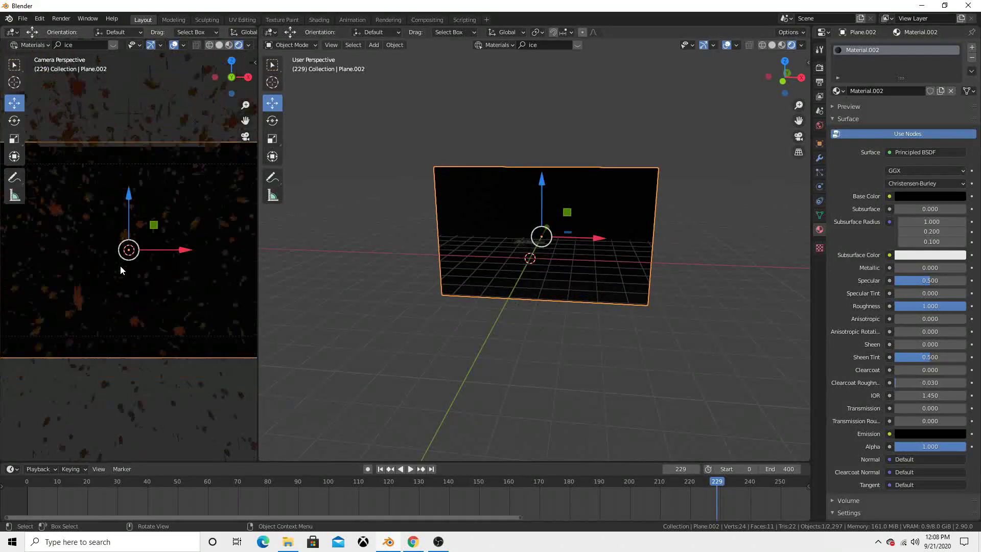
scroll(120, 265, down, 1)
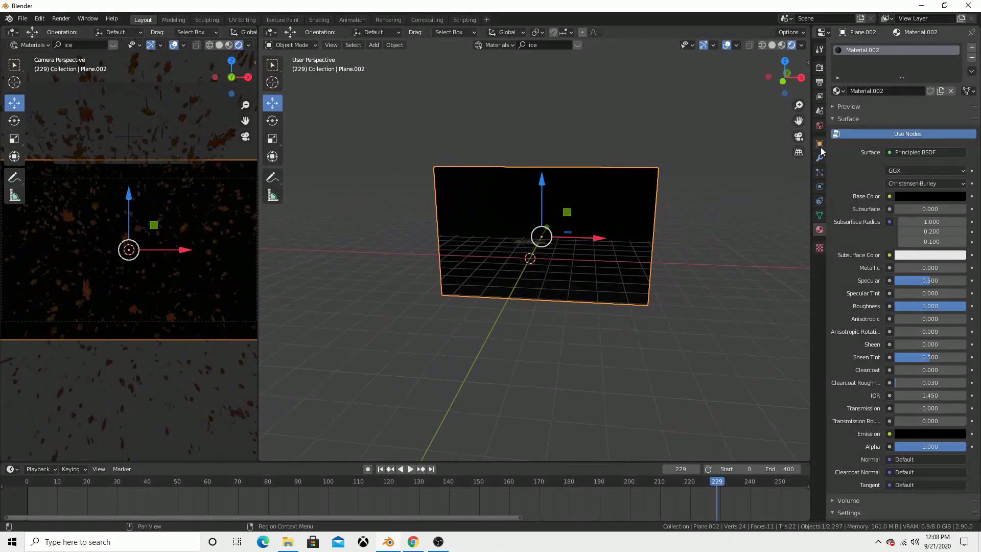
click(820, 125)
click(909, 115)
click(958, 180)
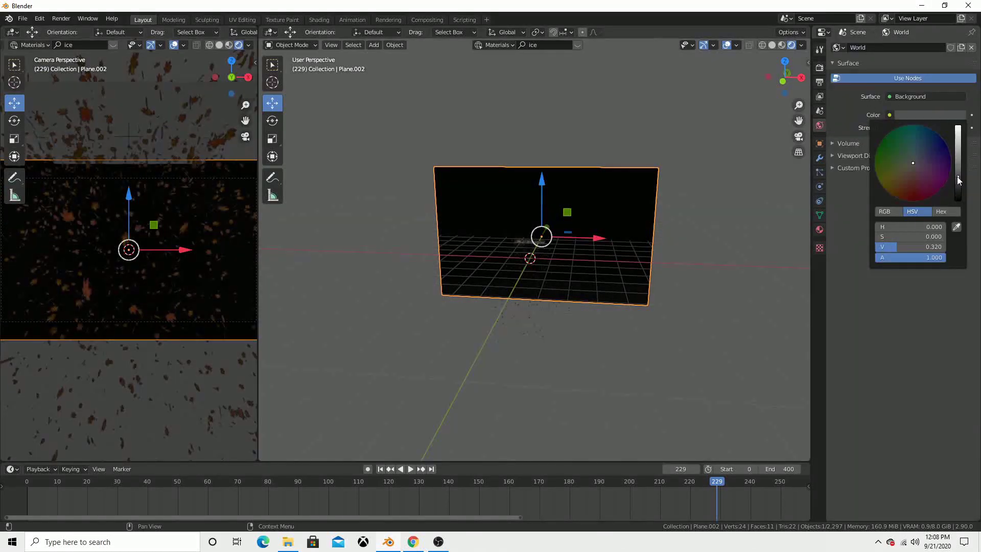
click(958, 173)
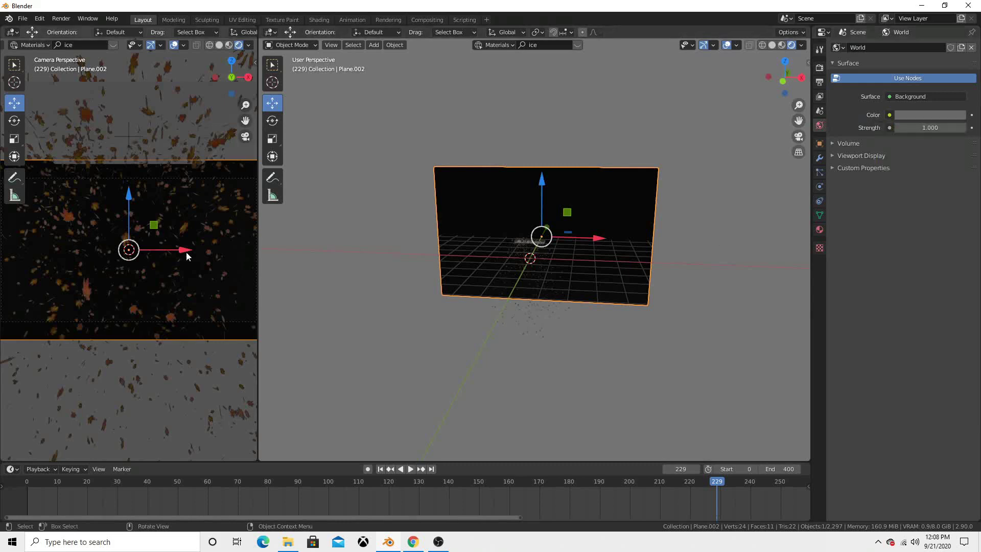
Step: Play the animation from the start and examine the falling leaves against the black backdrop in the camera view
scroll(169, 257, up, 3)
scroll(169, 256, down, 1)
click(380, 468)
key(space)
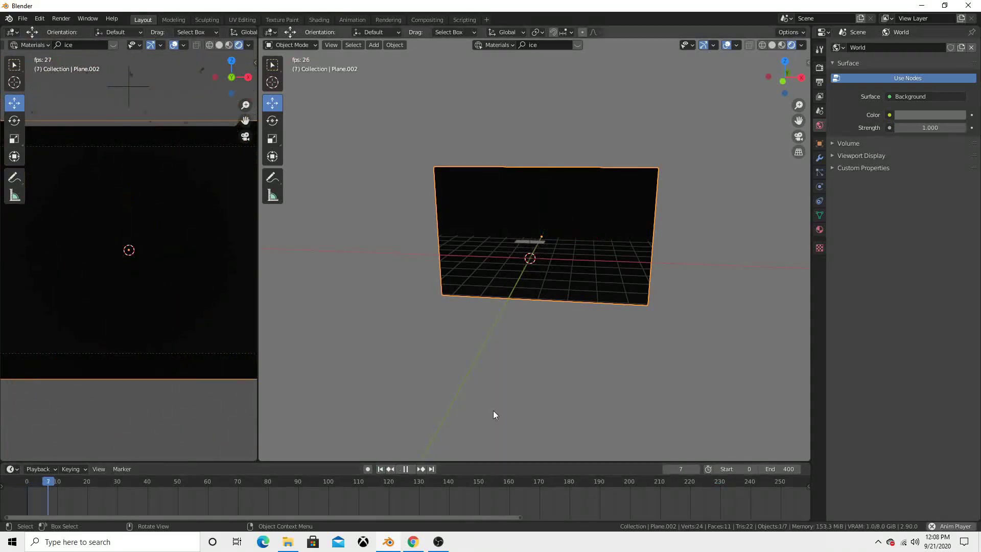
scroll(131, 302, down, 2)
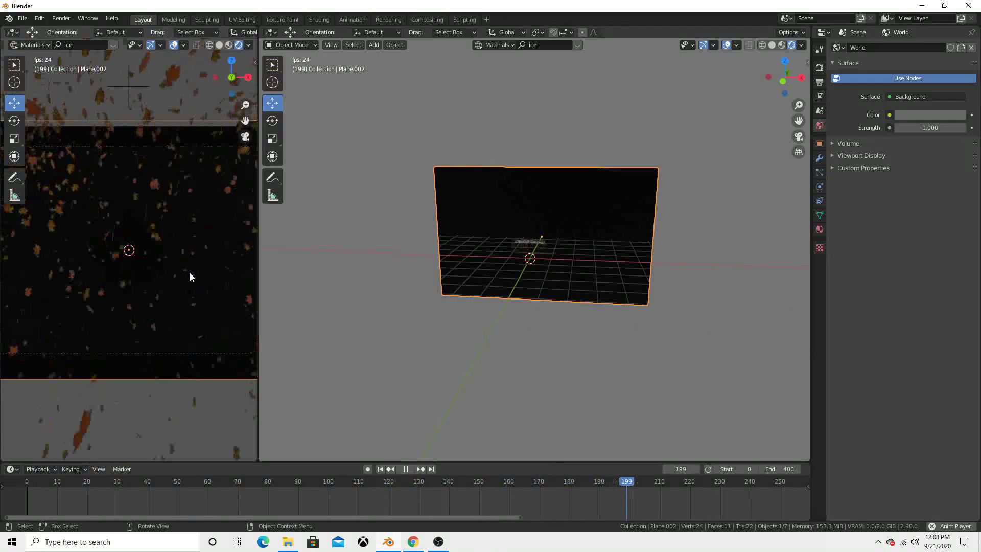
scroll(189, 274, up, 2)
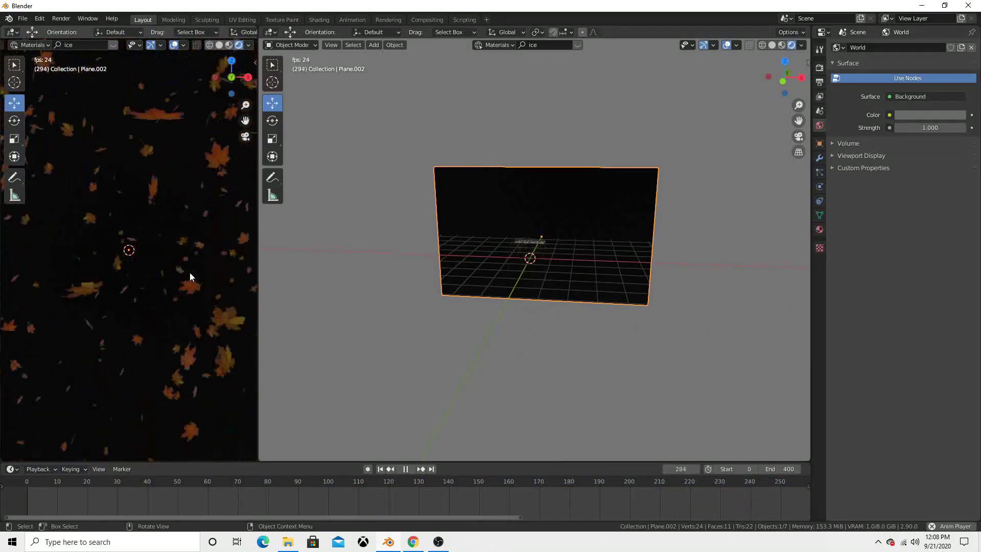
scroll(190, 273, down, 3)
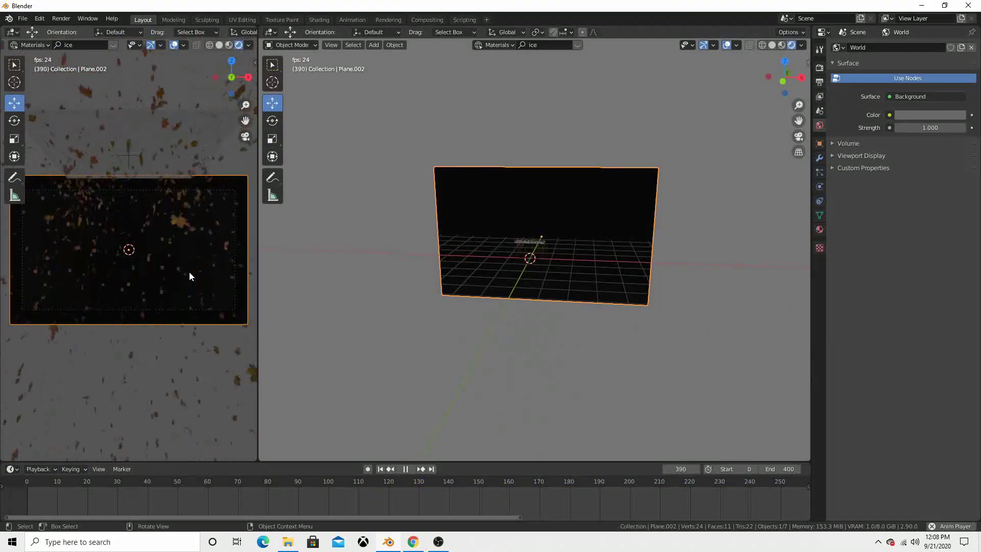
key(space)
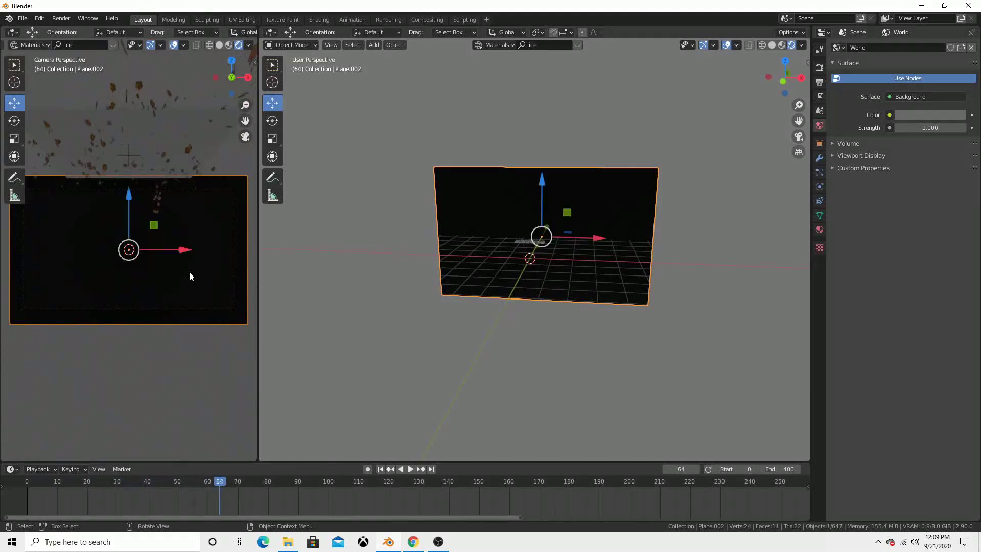
click(410, 469)
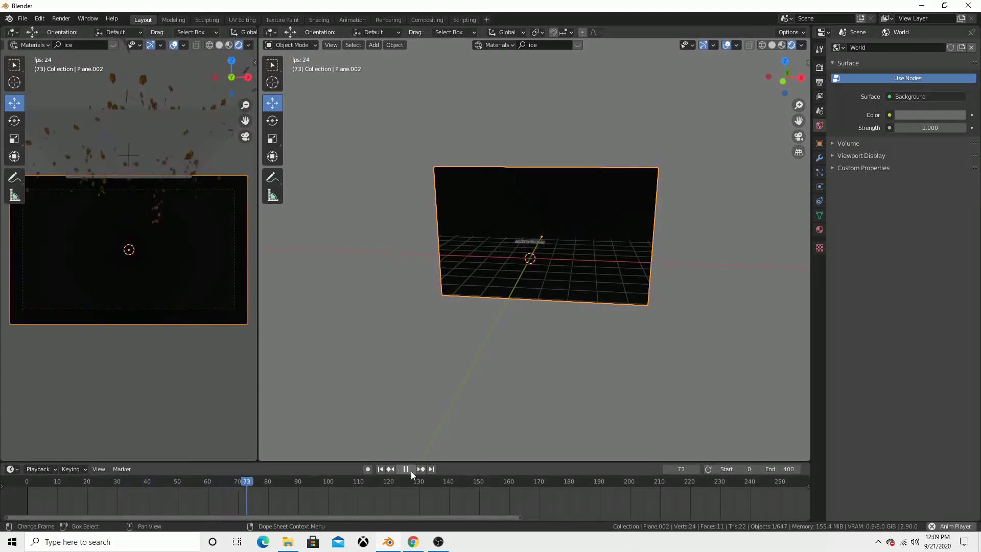